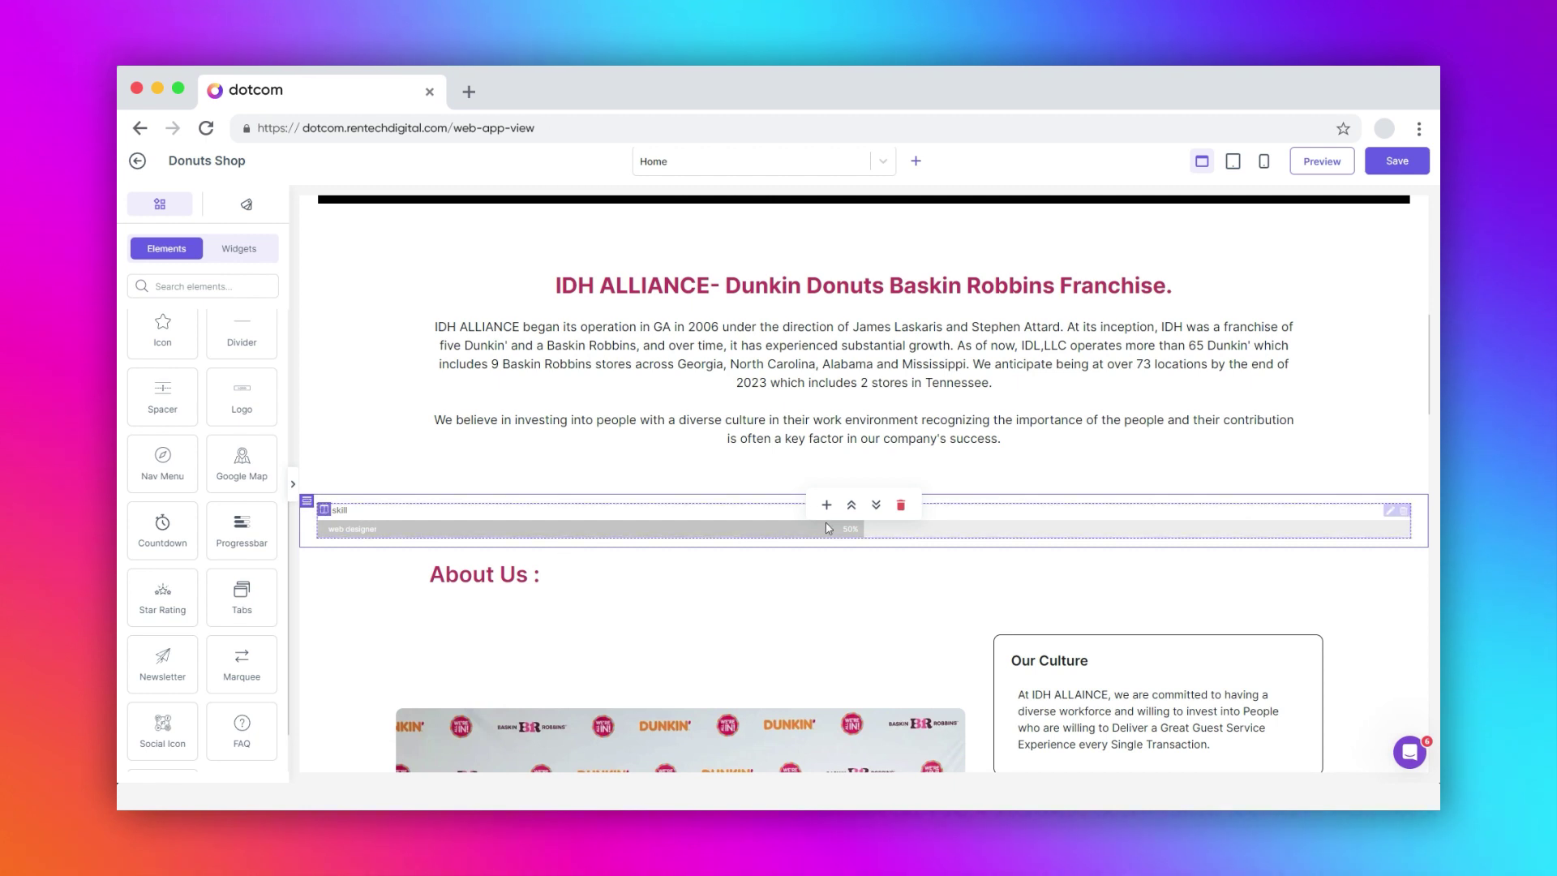
Step: Open the progress bar's settings, title it "Most selling products" and set its percentage to about 63
{"action": "left_click", "coordinate": [1390, 511]}
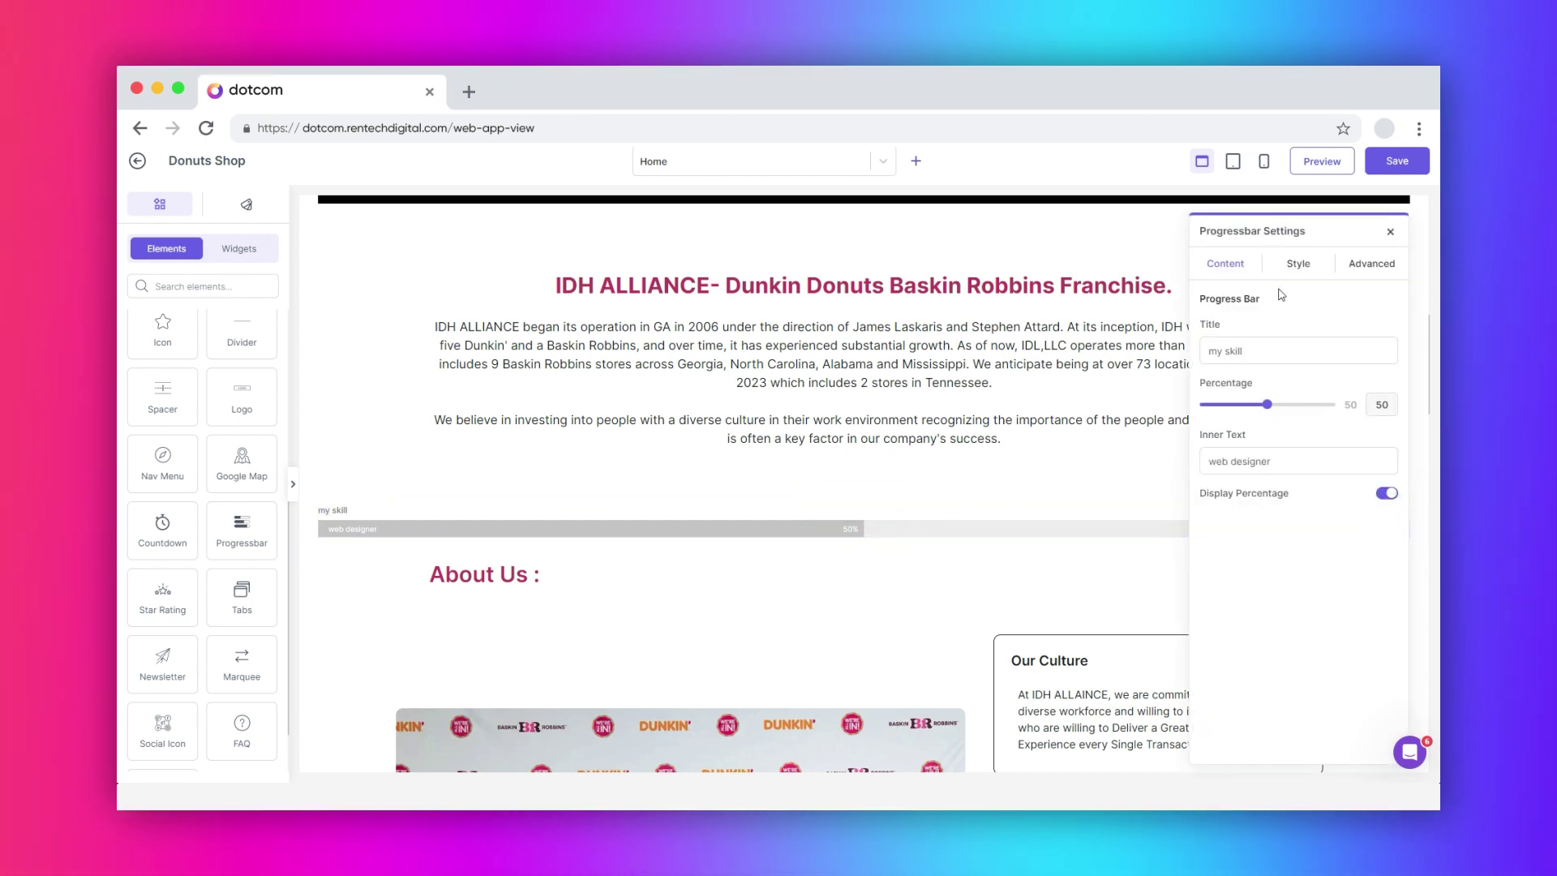
{"action": "left_click", "coordinate": [1297, 266]}
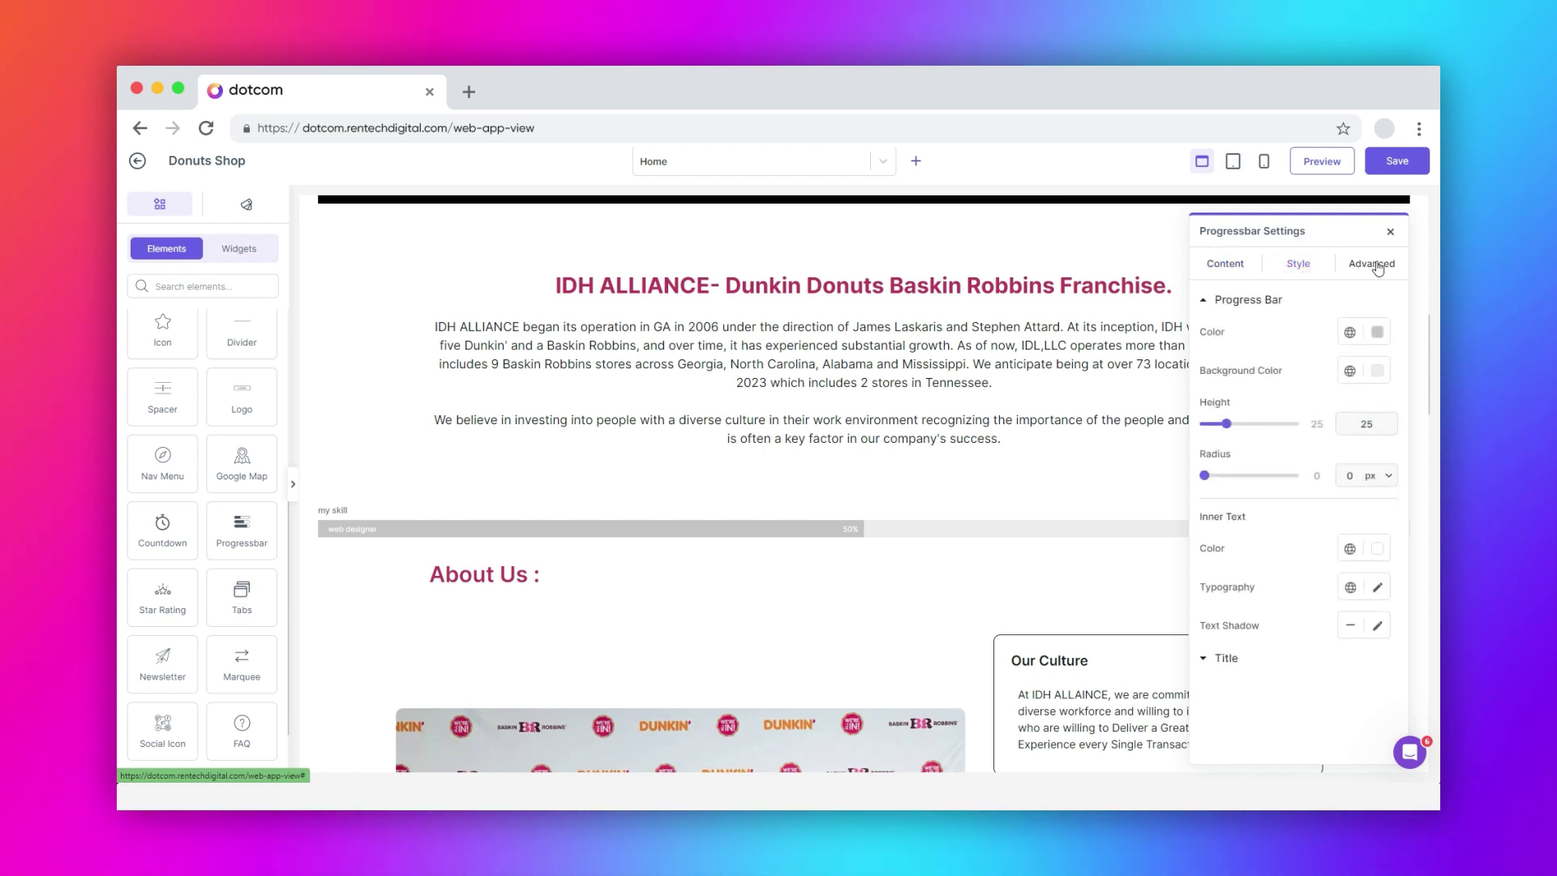
{"action": "left_click", "coordinate": [1375, 264]}
{"action": "left_click", "coordinate": [1227, 262]}
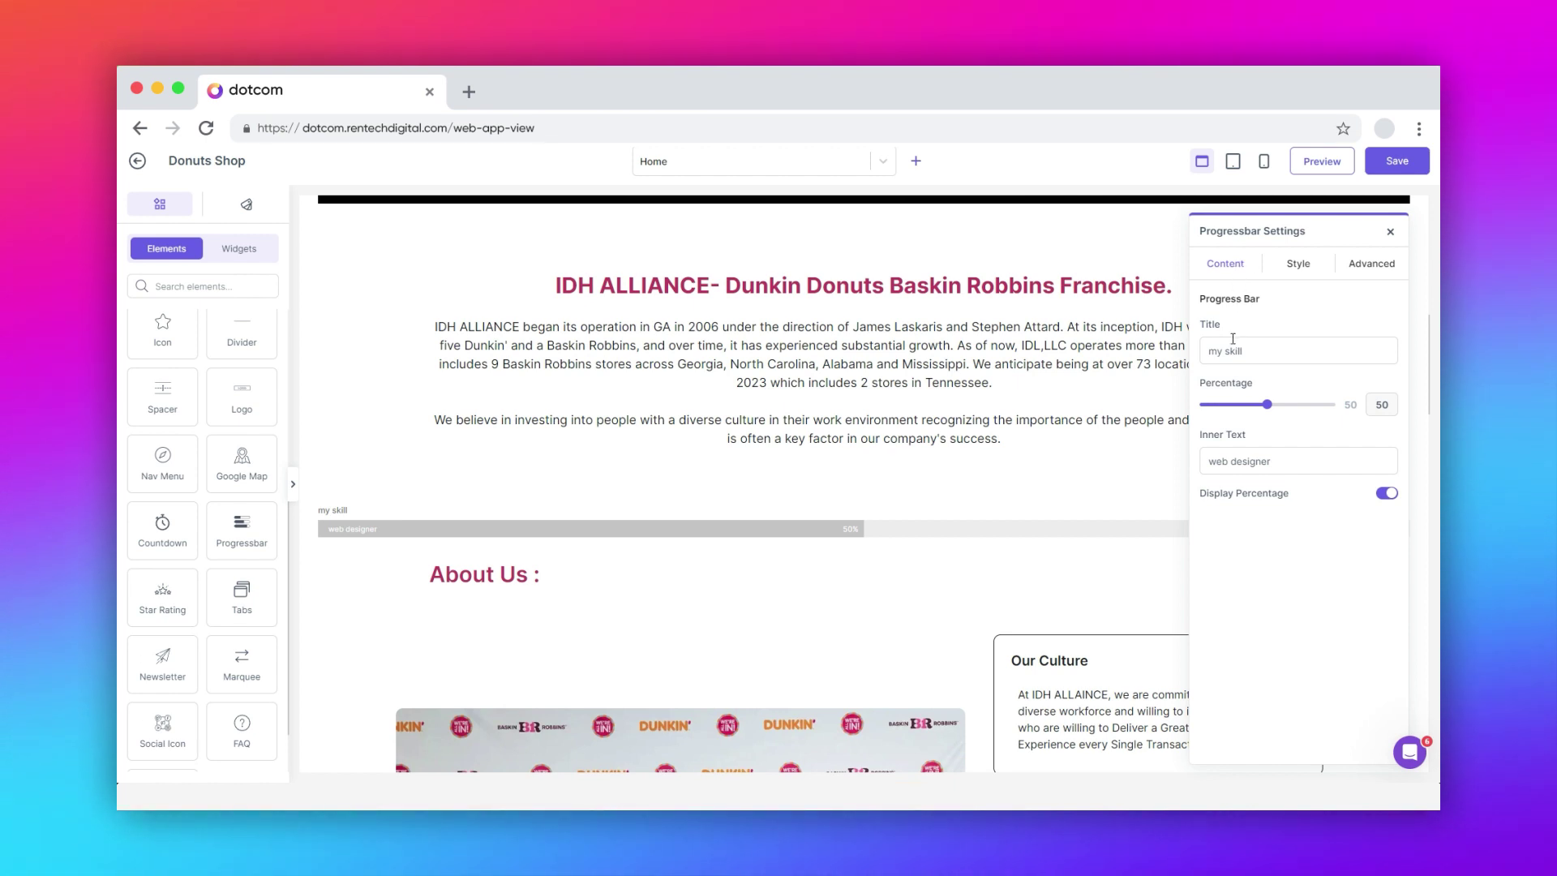
{"action": "left_click_drag", "start_coordinate": [1246, 350], "coordinate": [1201, 357]}
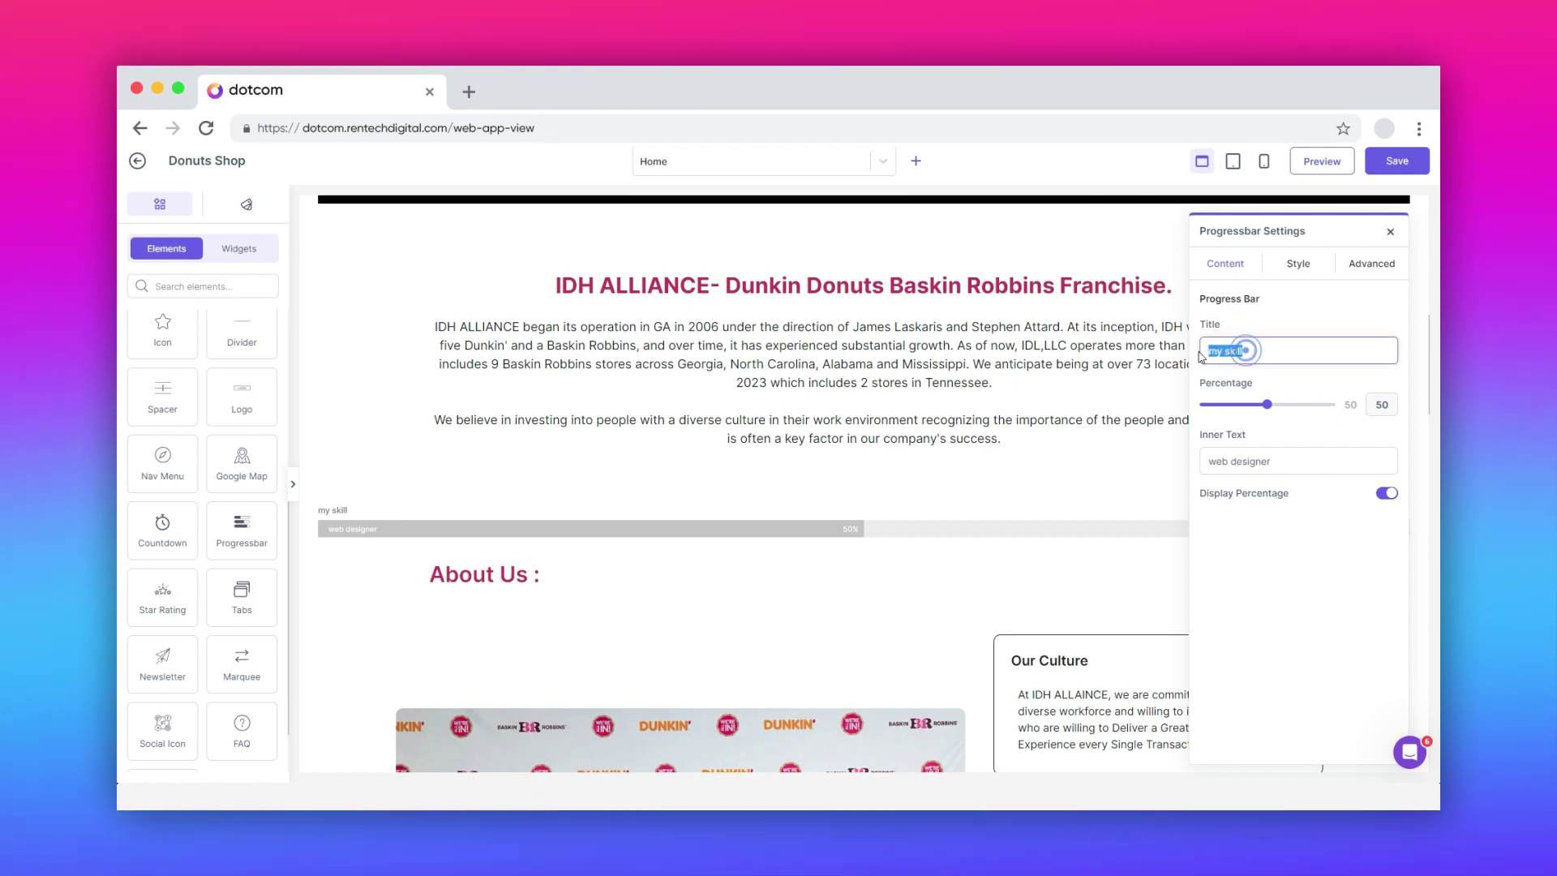
{"action": "type", "text": "Most selling products"}
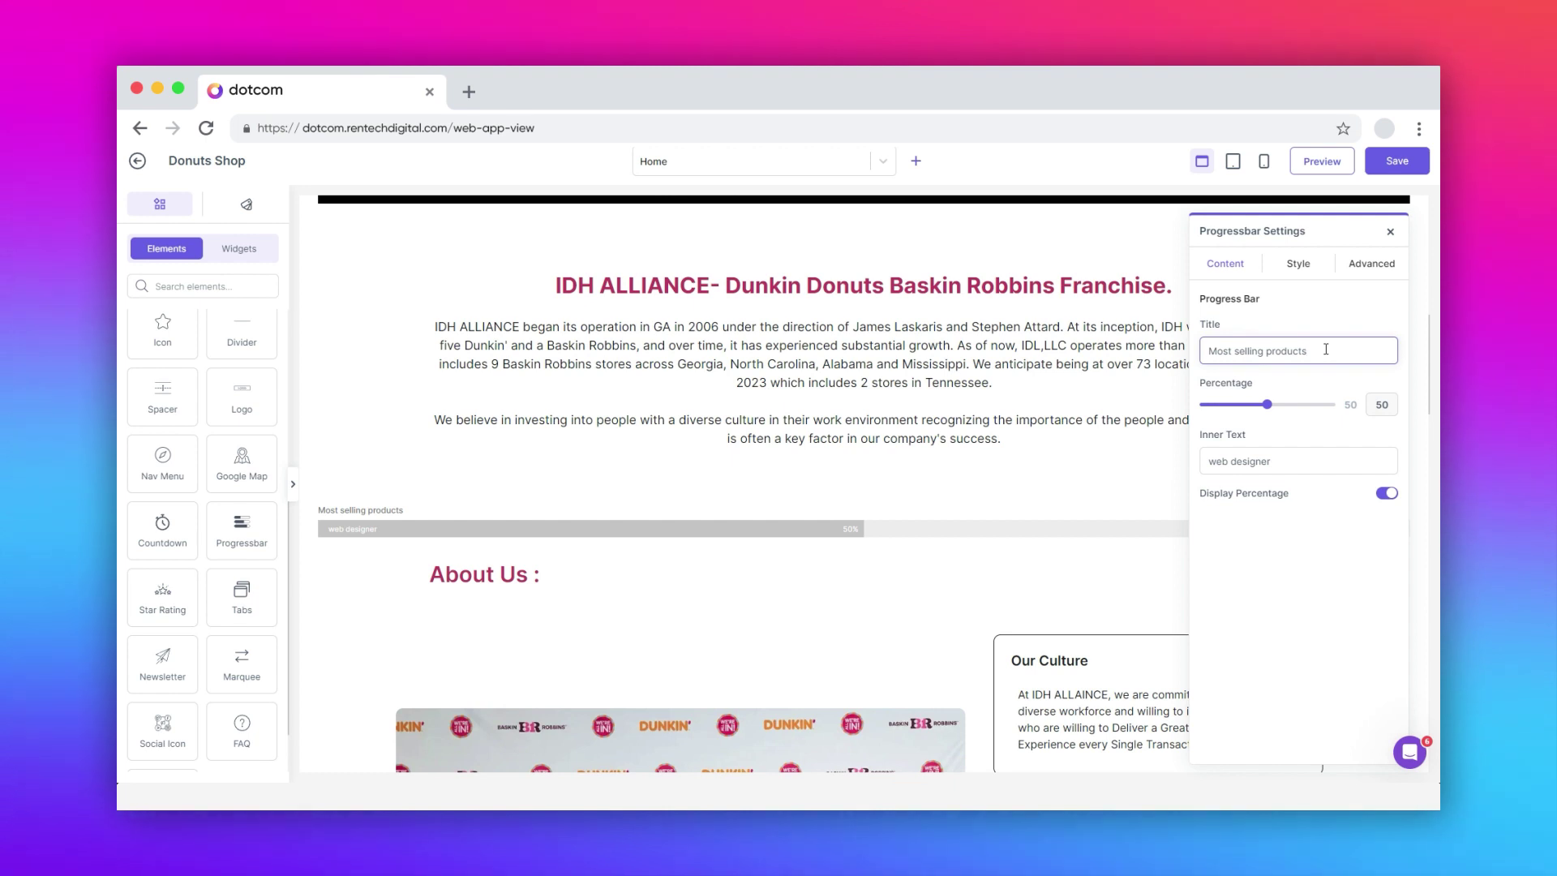
{"action": "left_click_drag", "start_coordinate": [1269, 410], "coordinate": [1294, 413]}
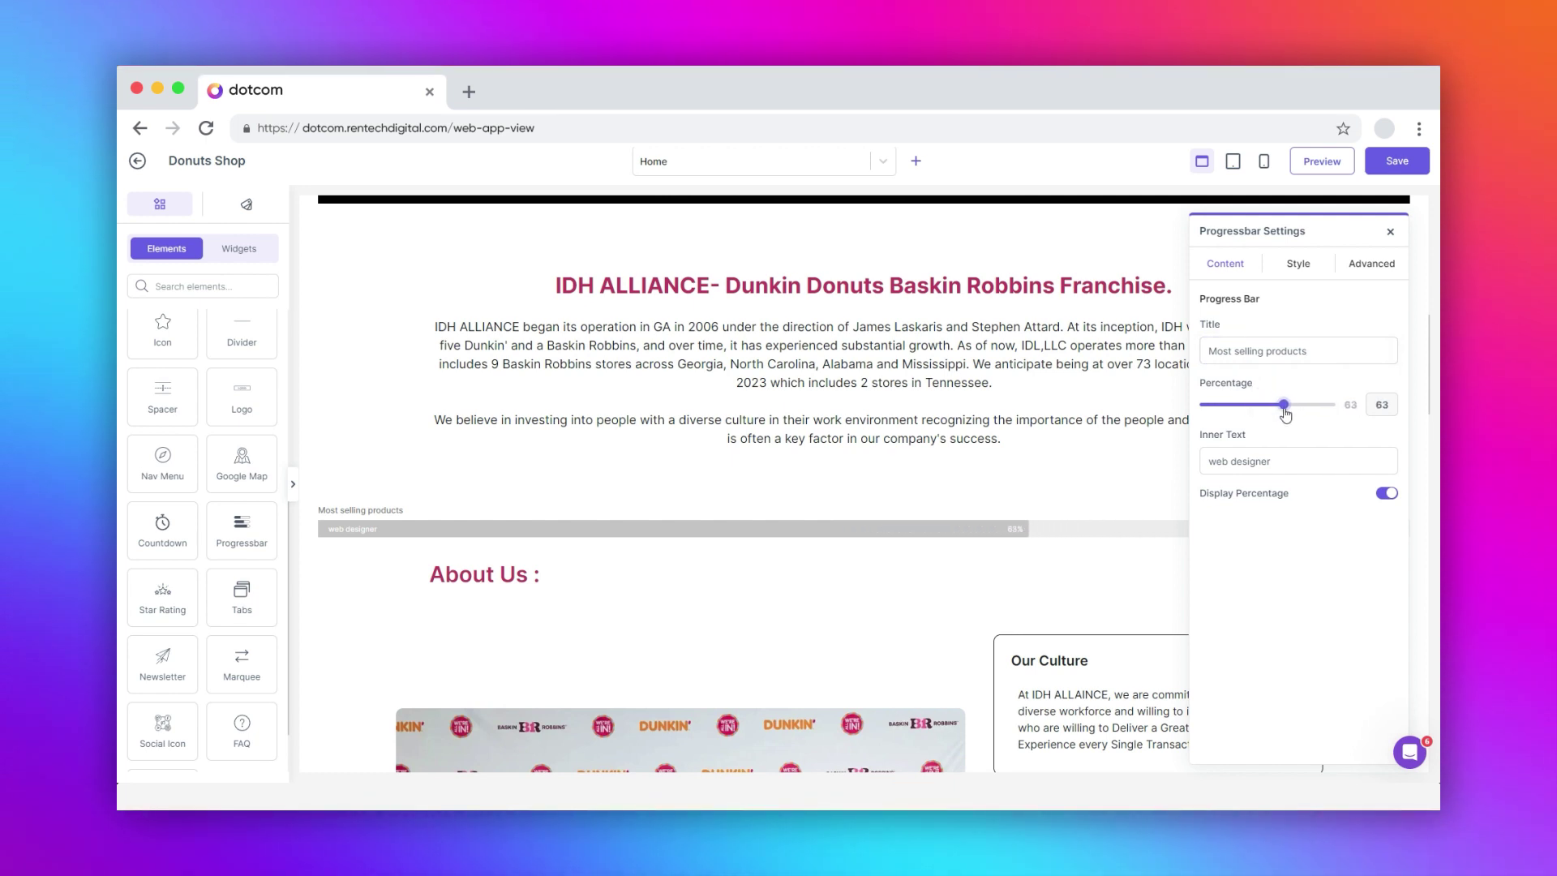
Step: Set the progress bar's inner text to "Coffee" and turn off the percentage display
{"action": "left_click", "coordinate": [1231, 462]}
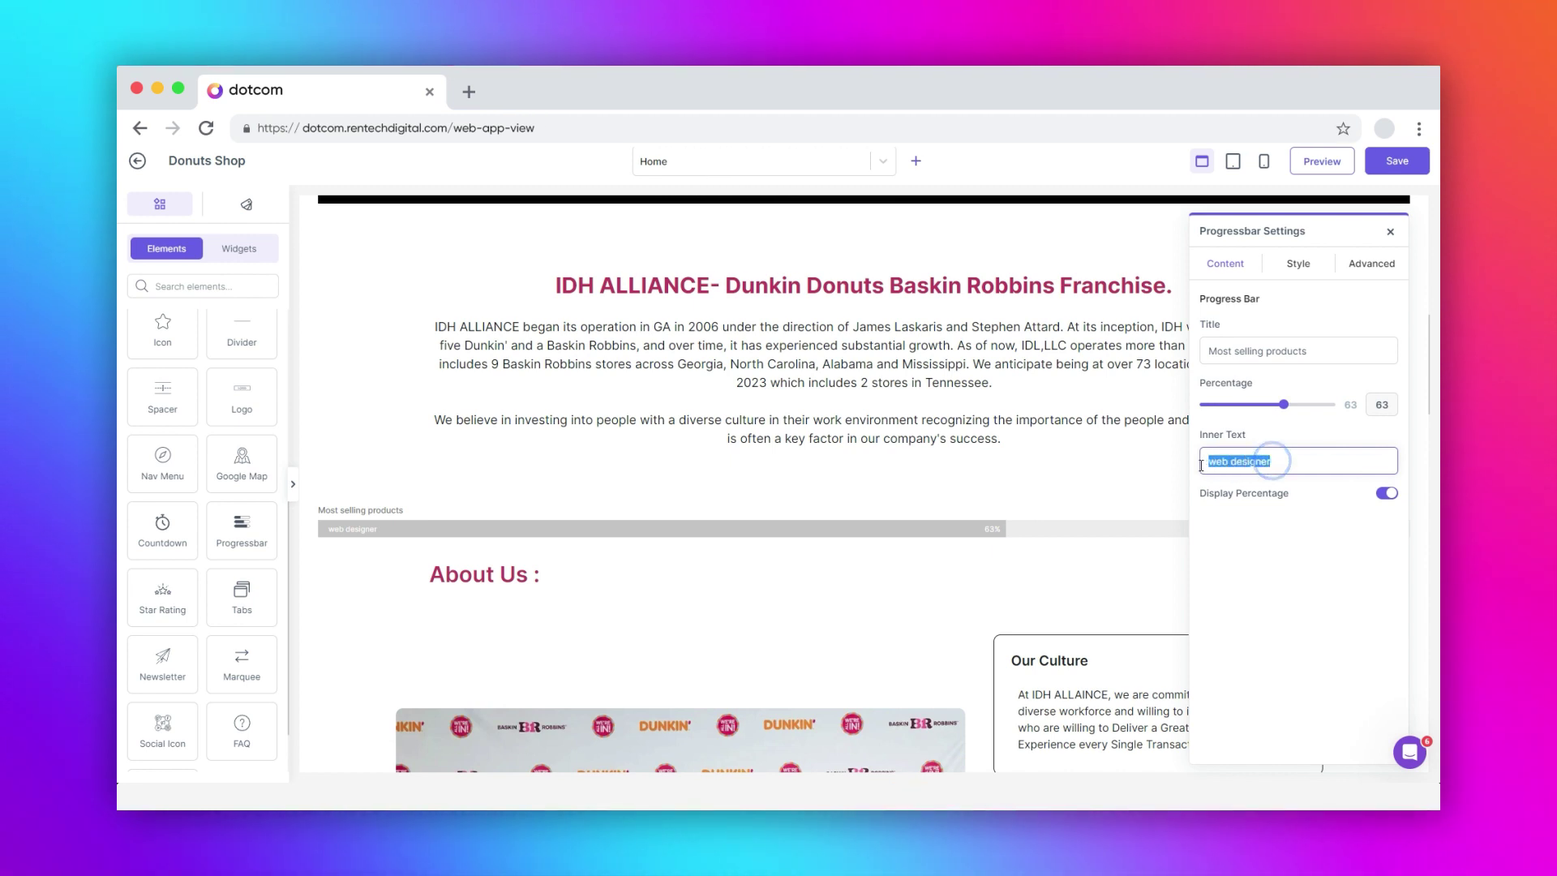
{"action": "type", "text": "Co"}
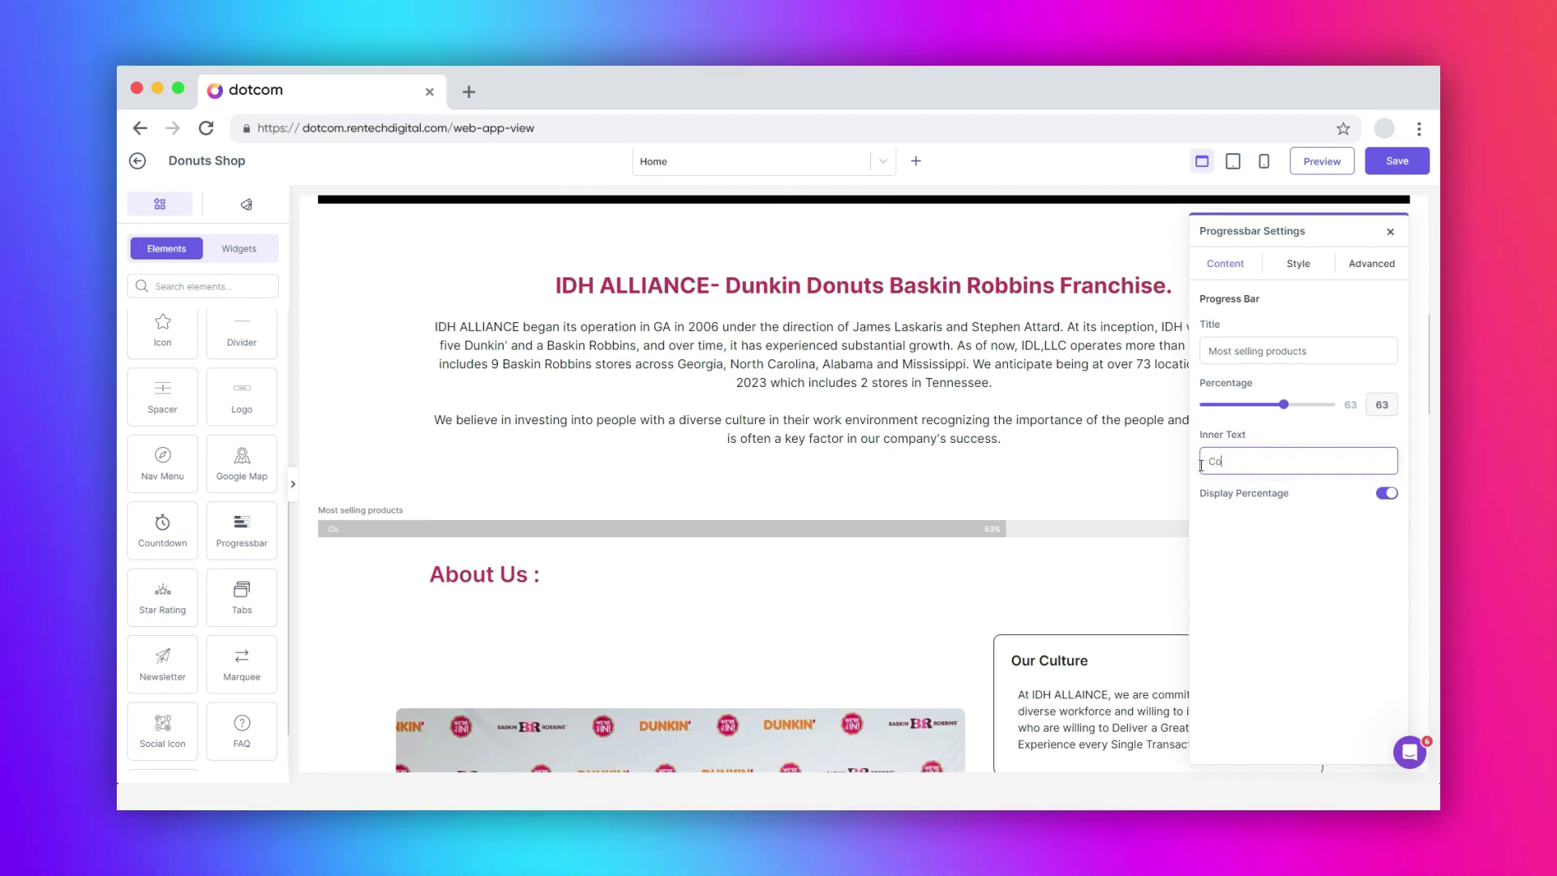
{"action": "type", "text": "ffee"}
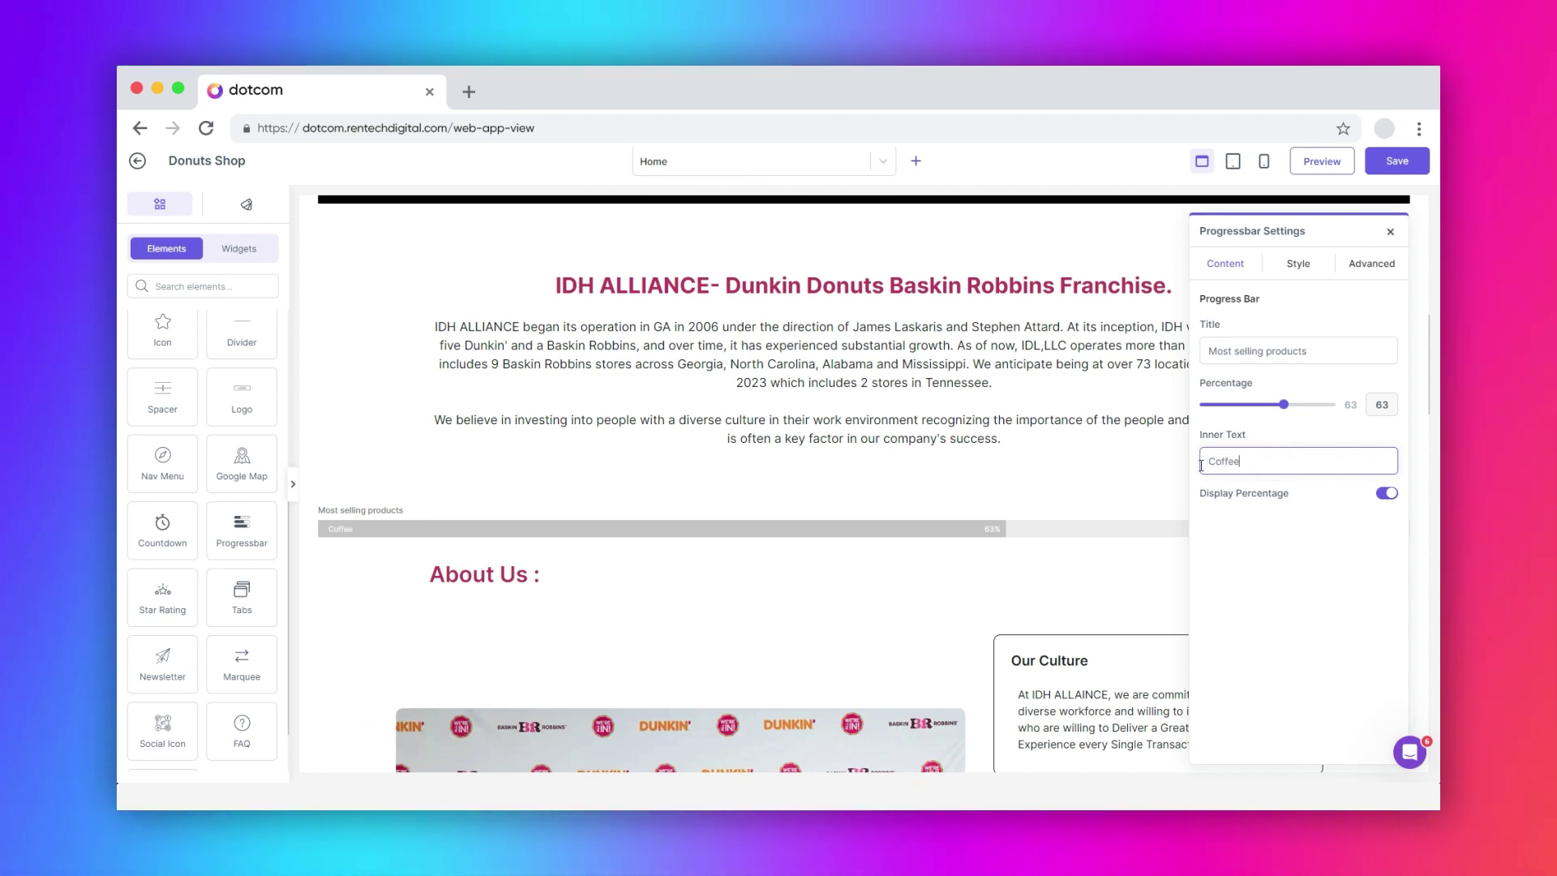
{"action": "left_click", "coordinate": [1386, 495]}
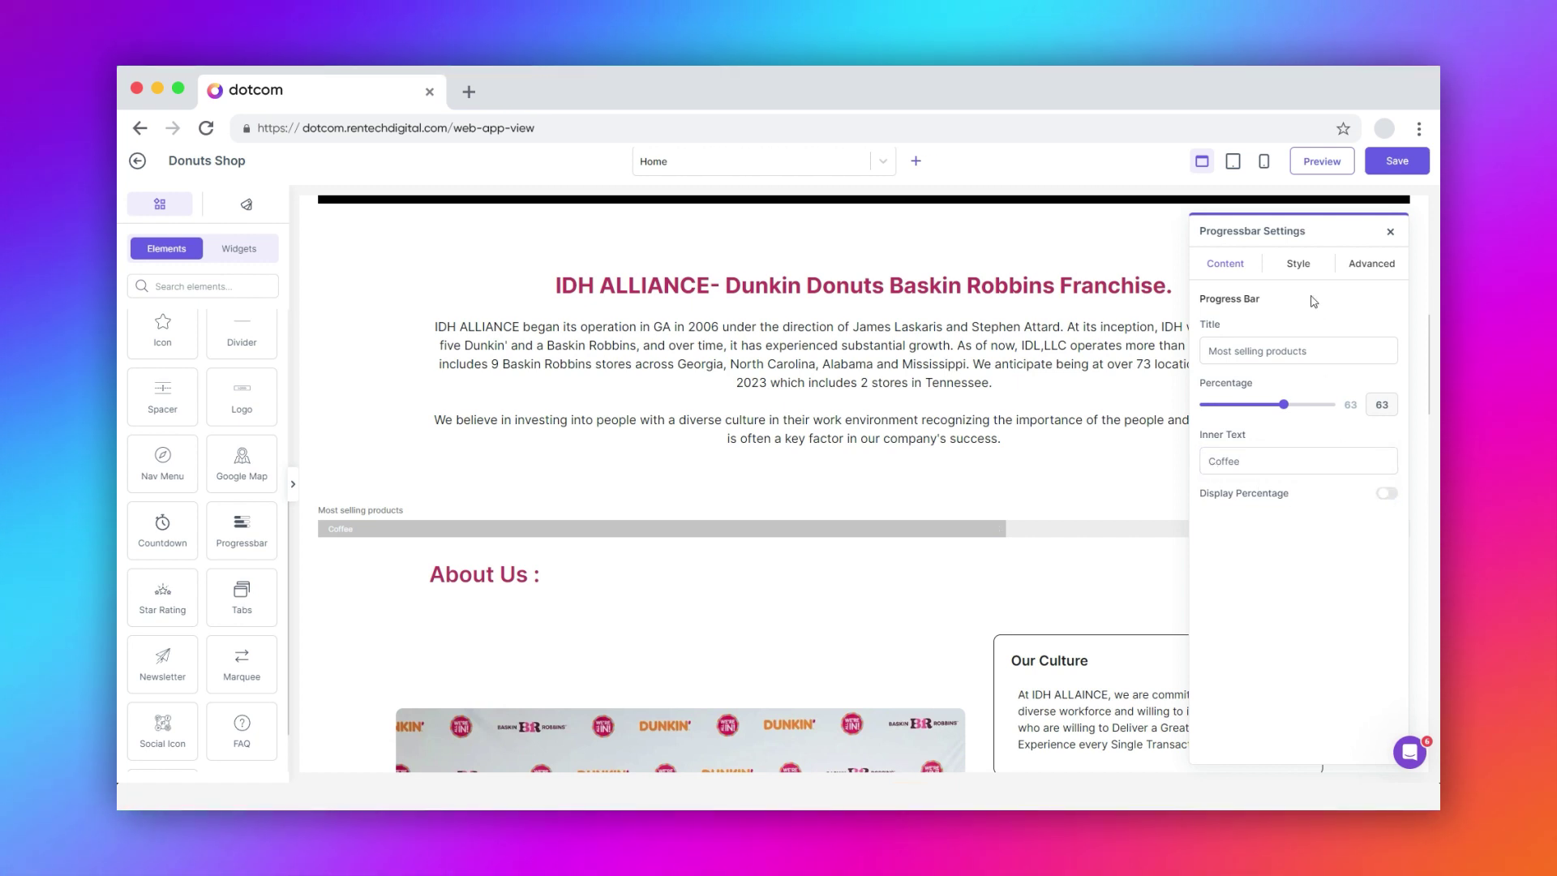
Step: Set the progress bar's fill color to the crimson sampled from the IDH ALLIANCE heading (RGB 190, 54, 96)
{"action": "left_click", "coordinate": [1299, 266]}
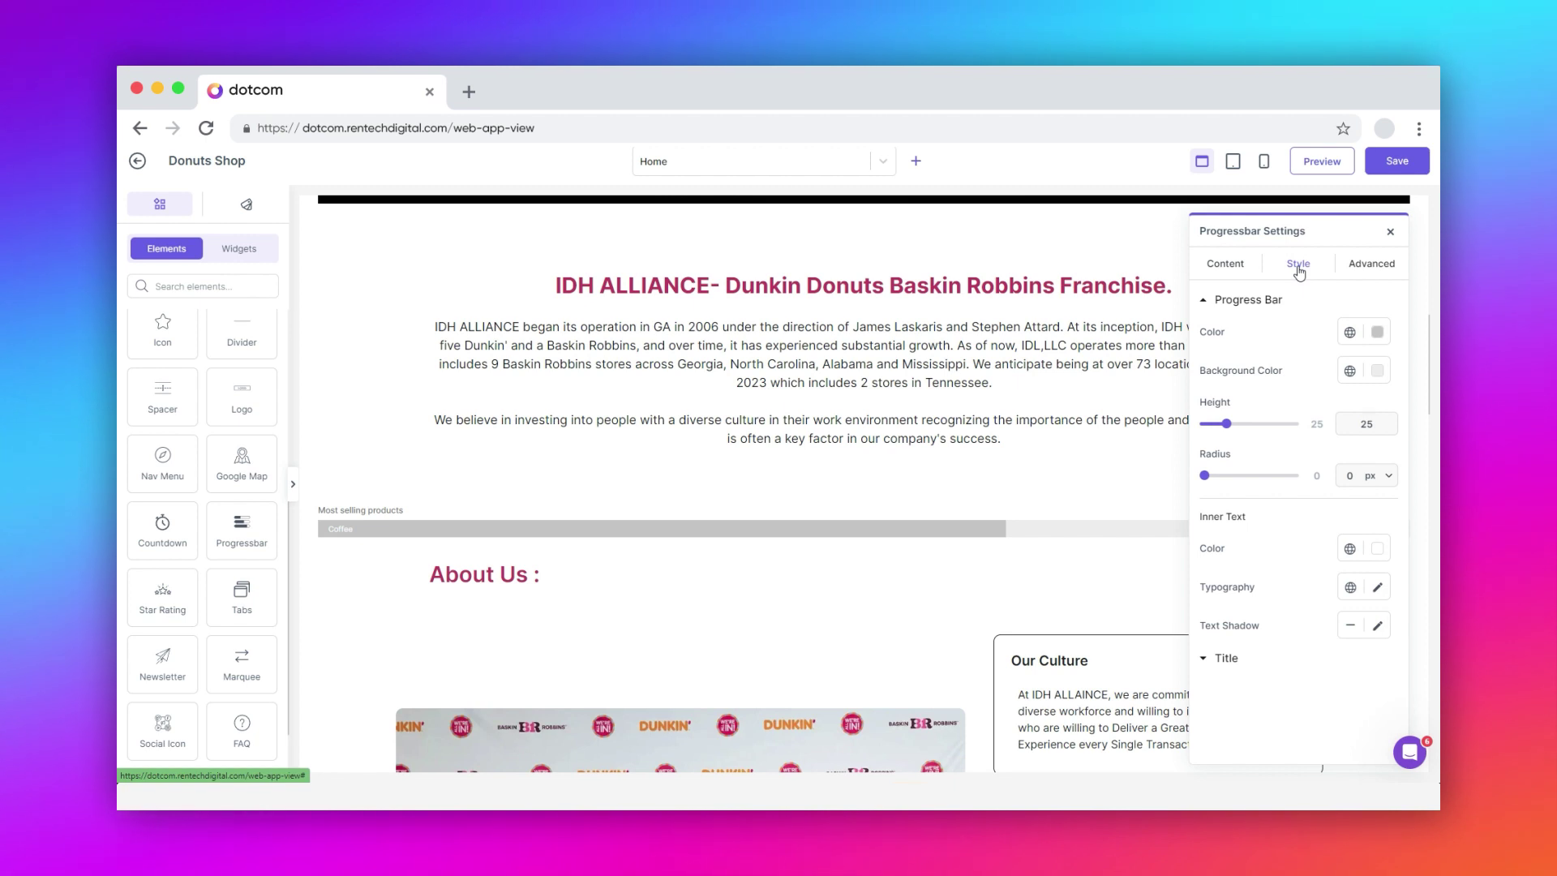
{"action": "left_click", "coordinate": [1206, 661]}
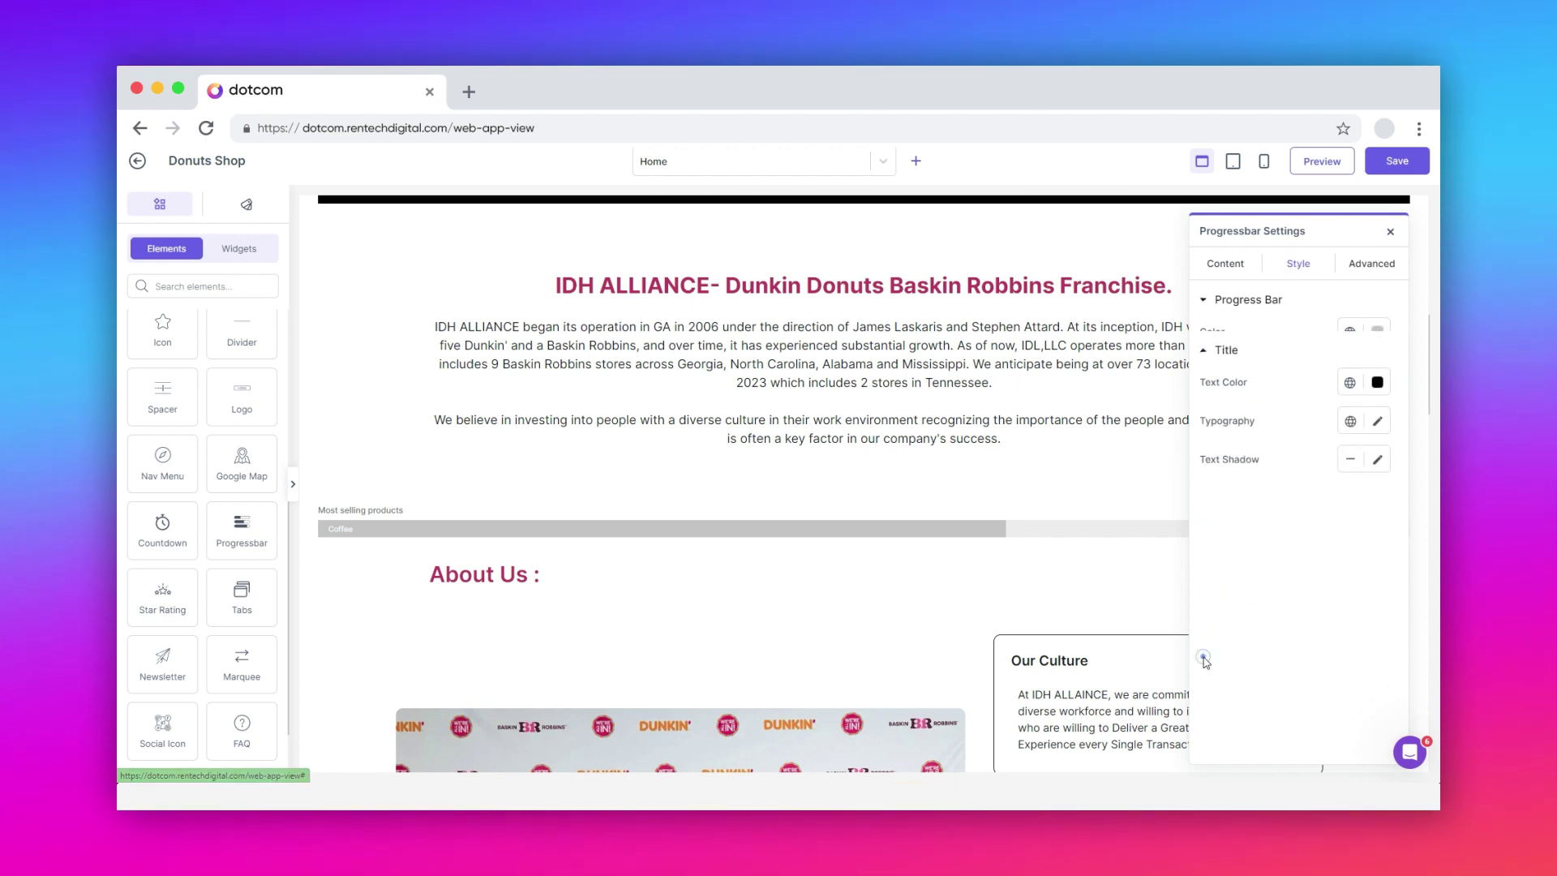
{"action": "left_click", "coordinate": [1206, 302]}
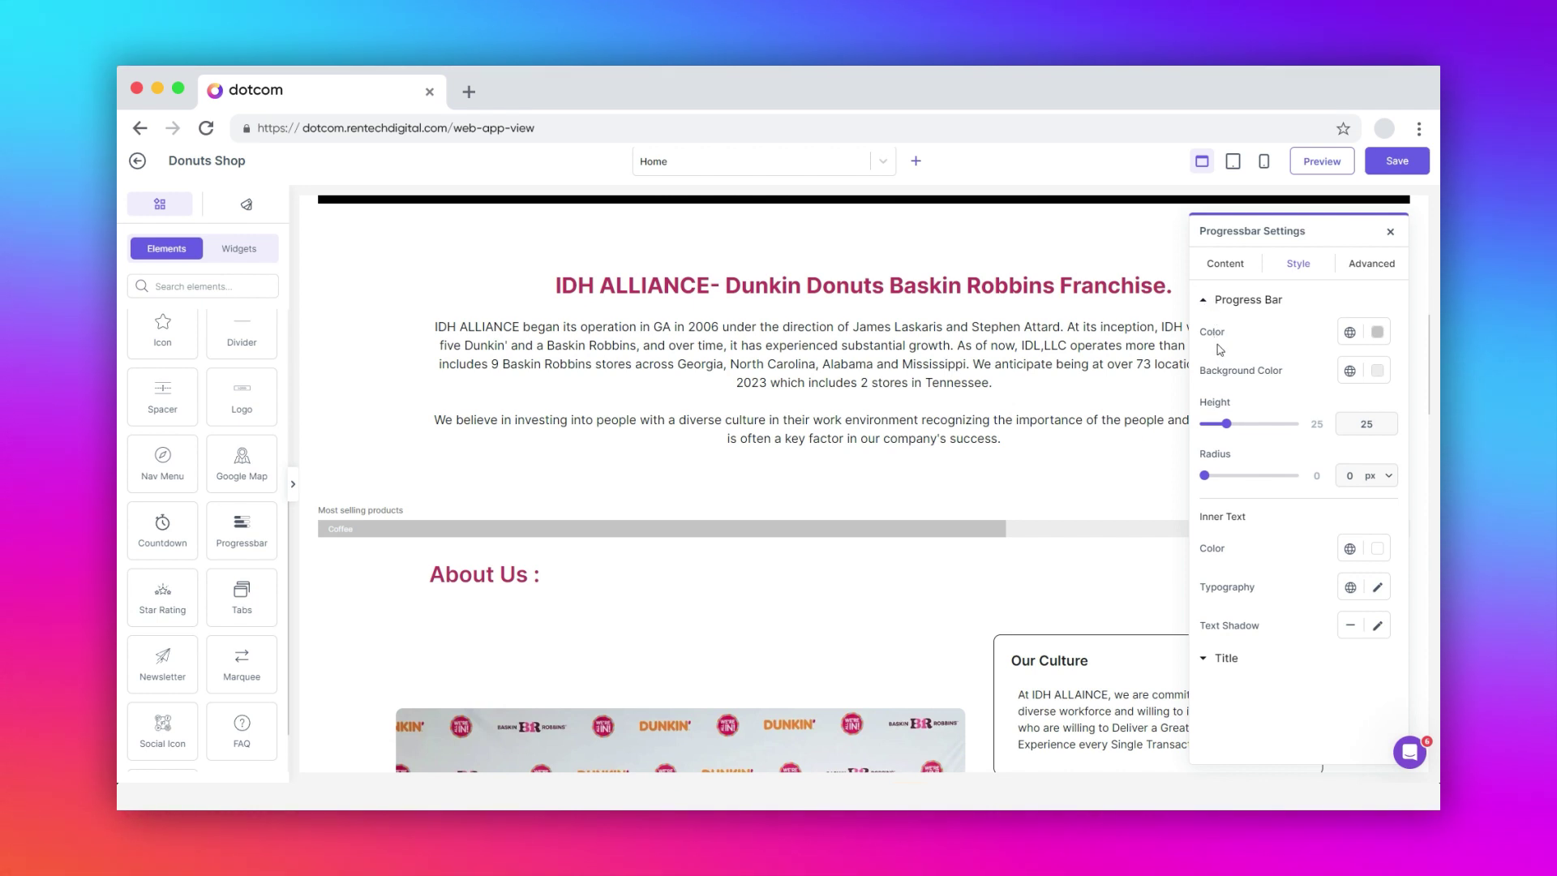
{"action": "left_click", "coordinate": [1351, 334]}
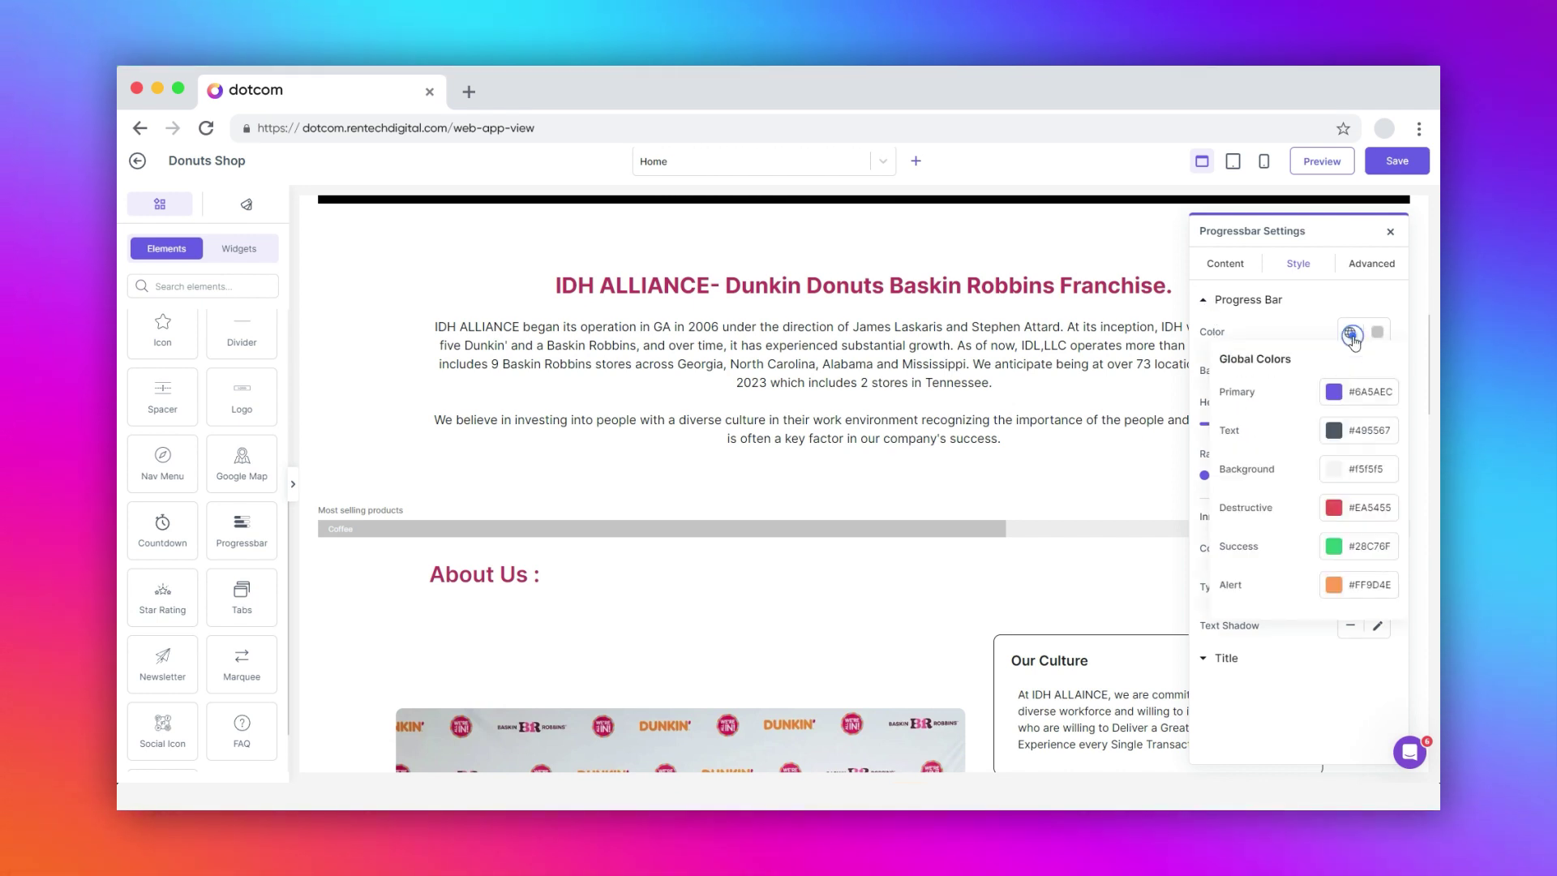
{"action": "left_click", "coordinate": [1377, 331]}
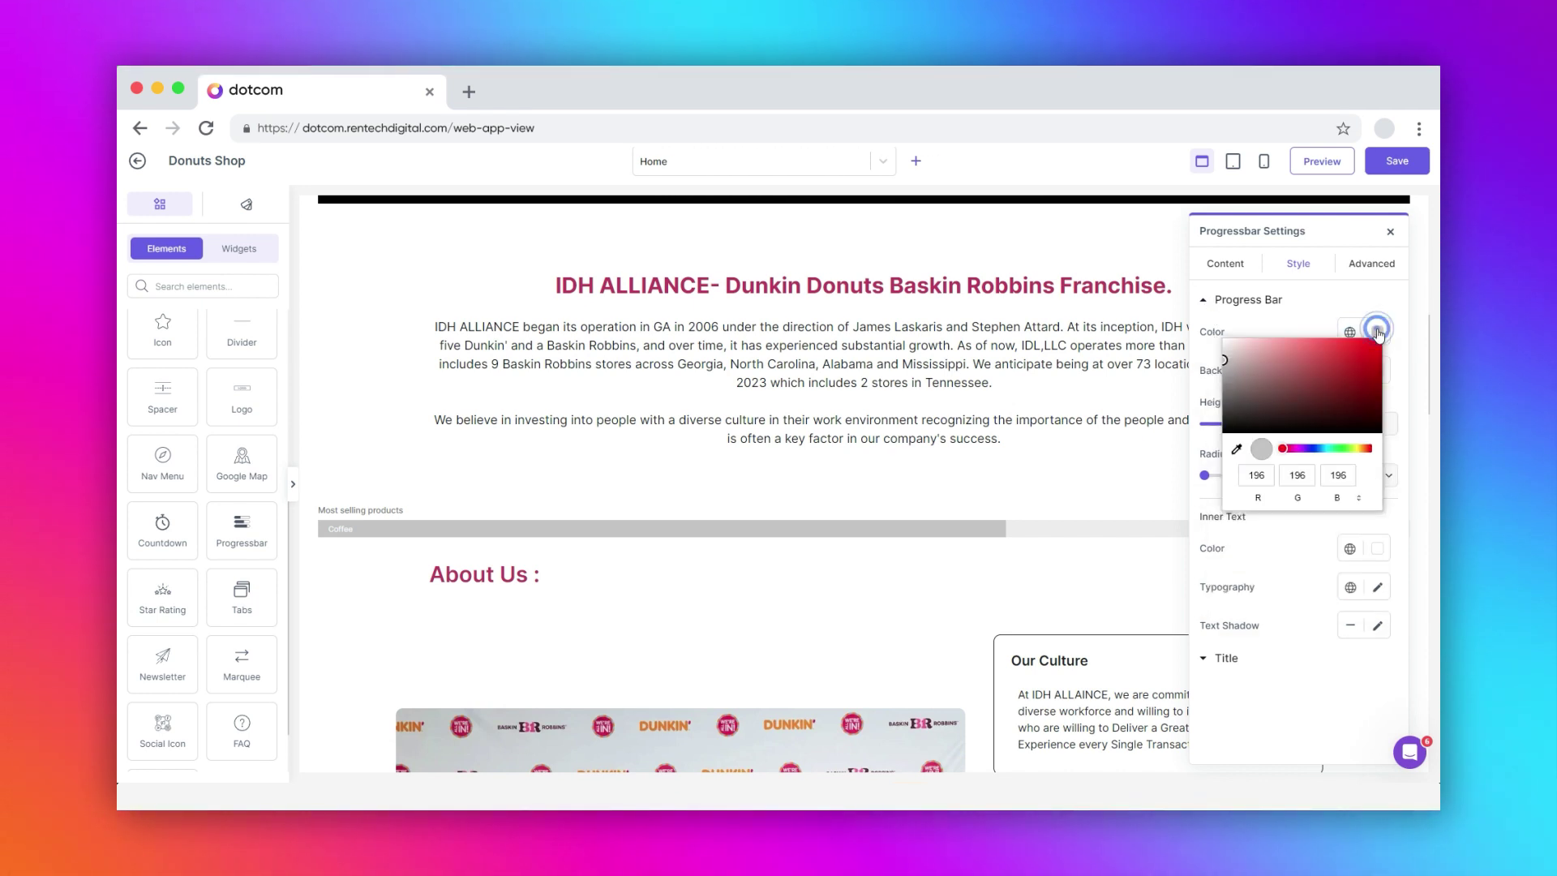
{"action": "left_click", "coordinate": [1237, 448]}
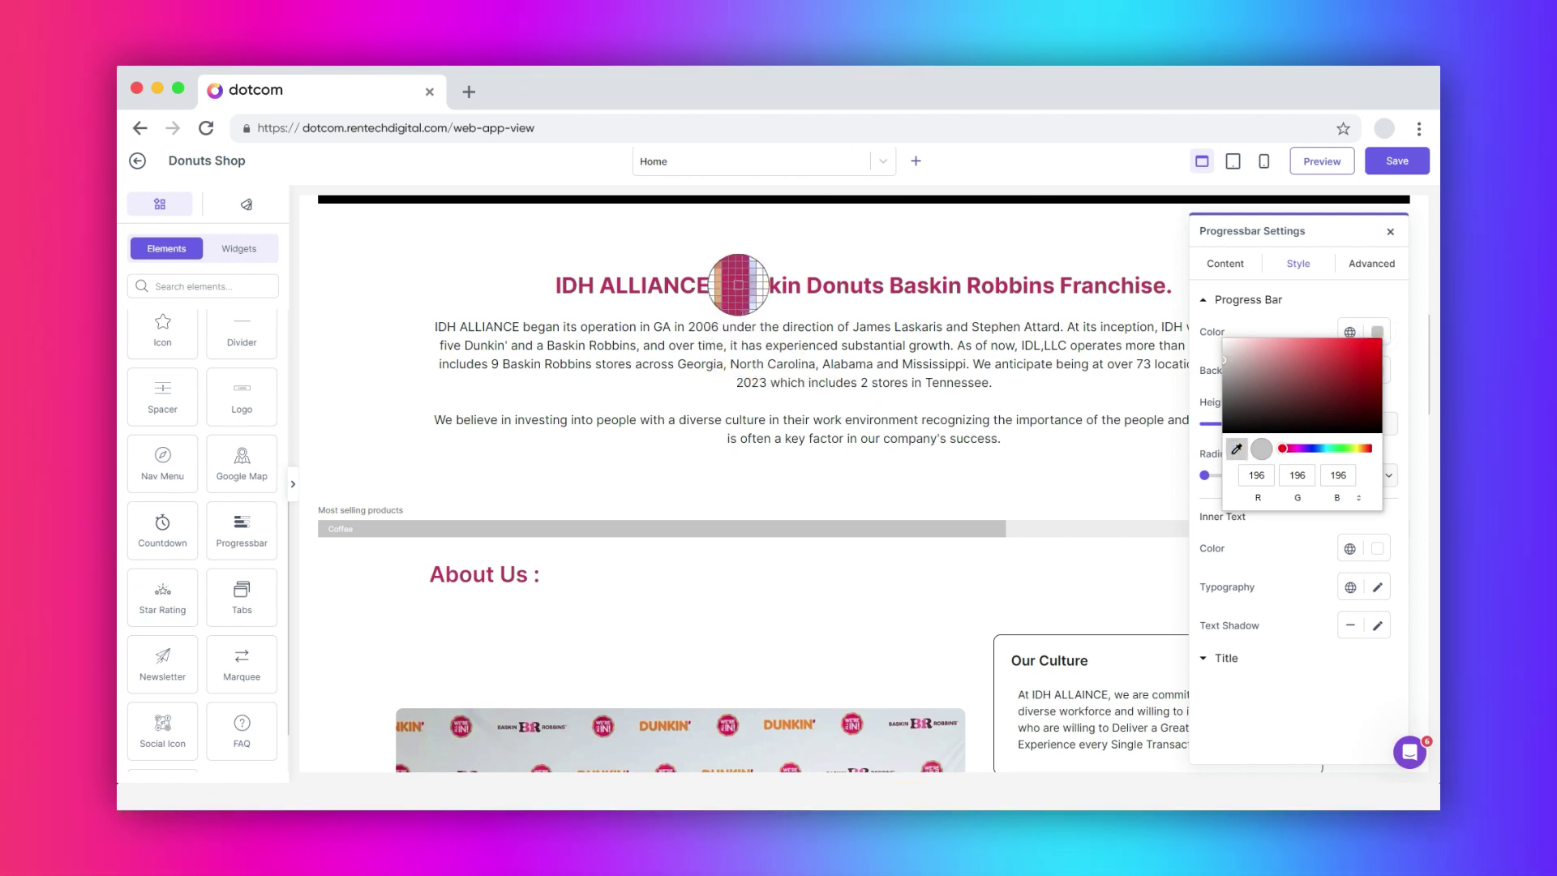
{"action": "left_click", "coordinate": [738, 288]}
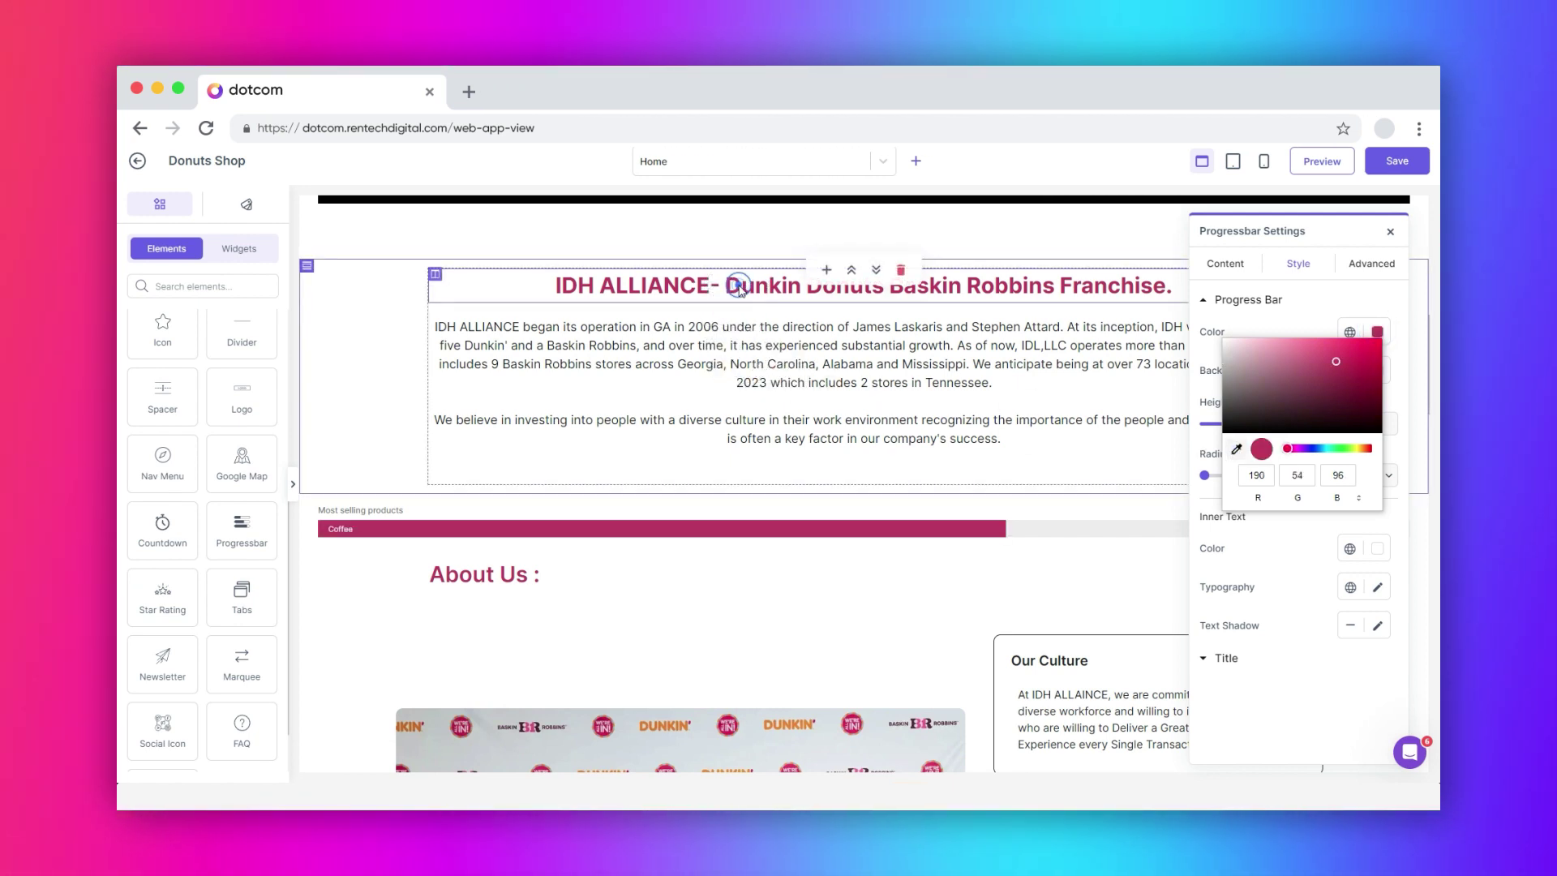
{"action": "left_click", "coordinate": [1303, 326]}
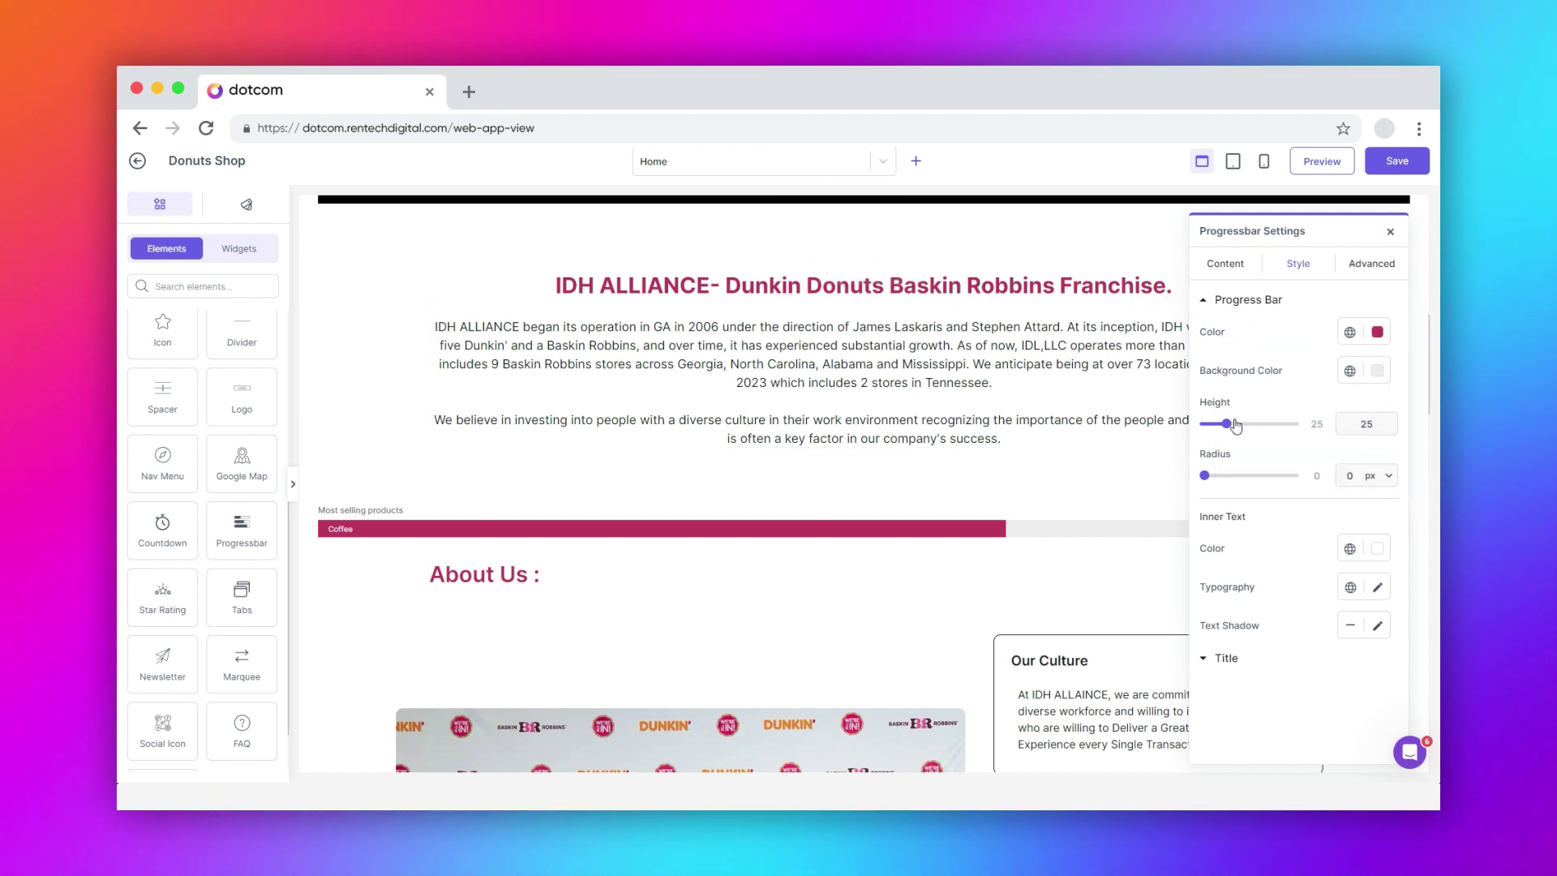
Step: Set the progress bar's height to 23 and its corner radius to about 26 px
{"action": "left_click_drag", "start_coordinate": [1229, 426], "coordinate": [1233, 482]}
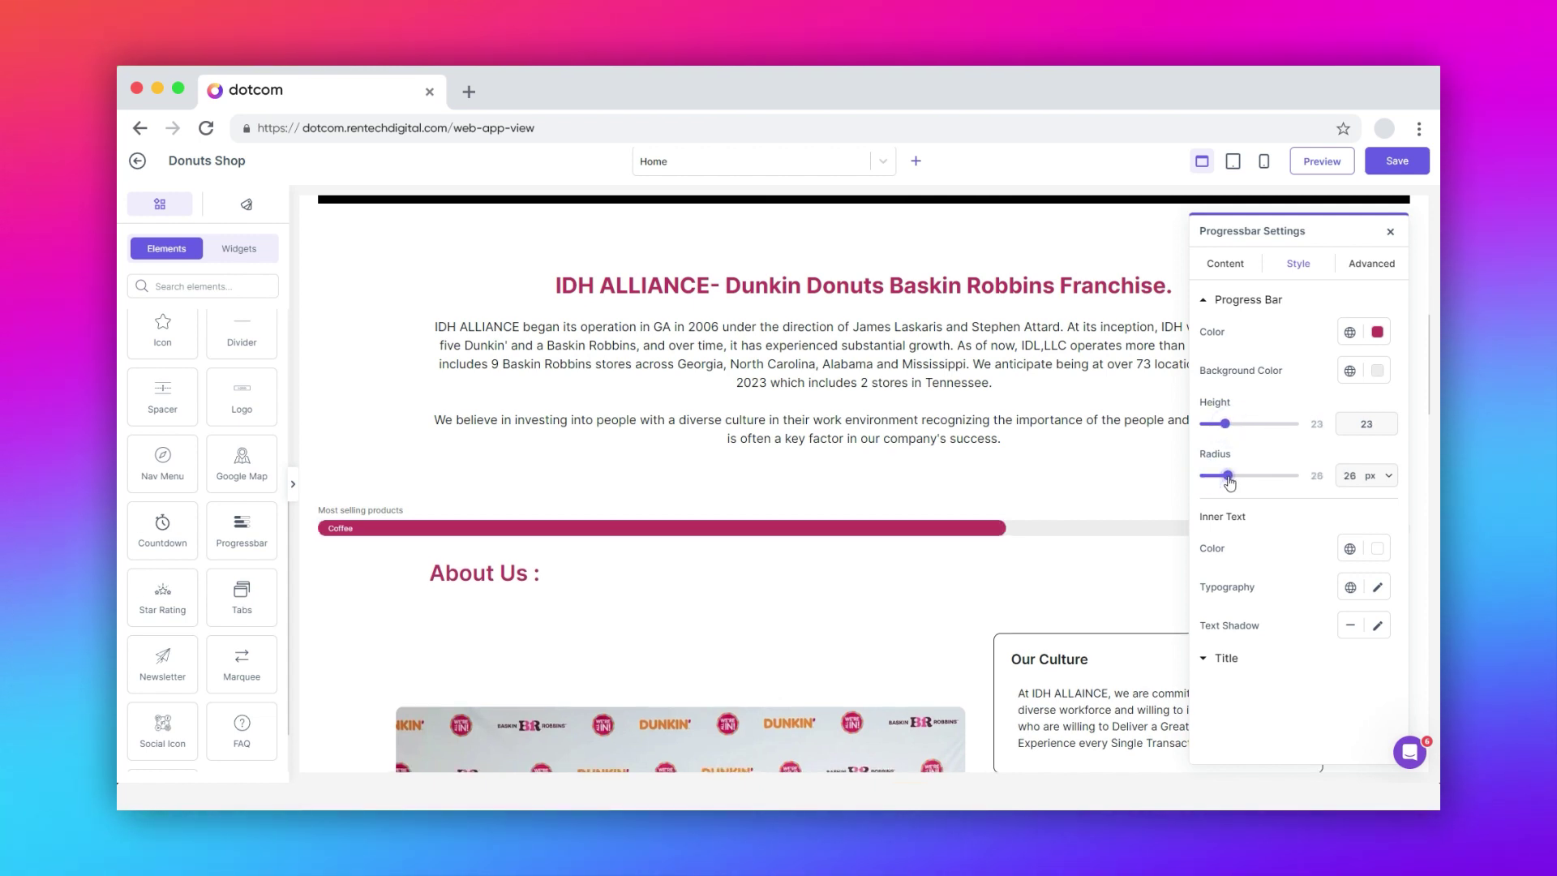
{"action": "left_click", "coordinate": [1378, 555]}
{"action": "left_click", "coordinate": [1238, 581]}
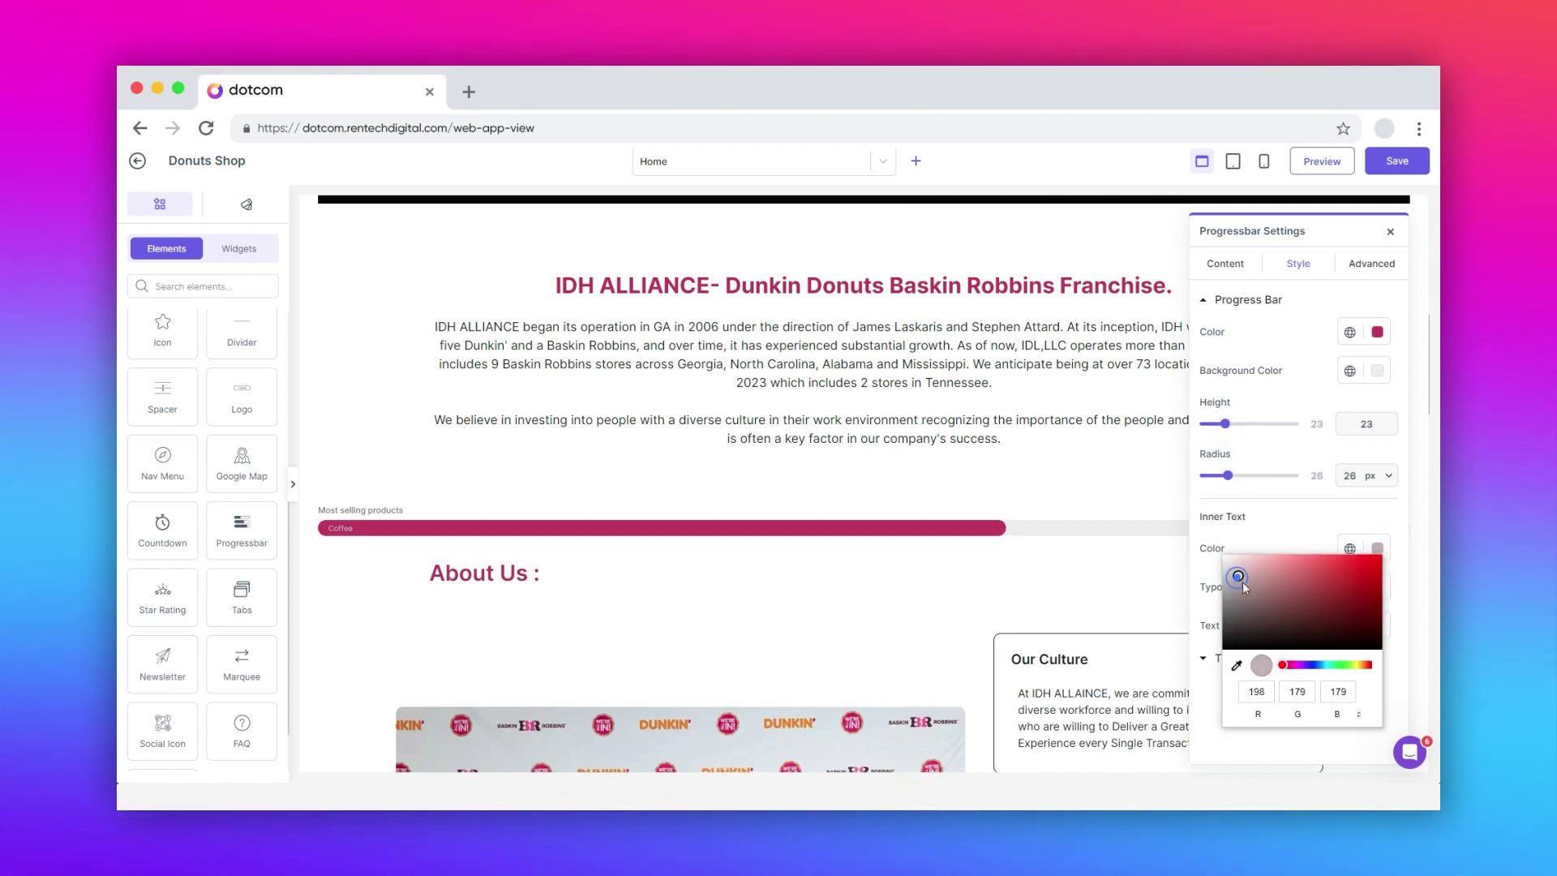
{"action": "left_click_drag", "start_coordinate": [1243, 581], "coordinate": [1215, 683]}
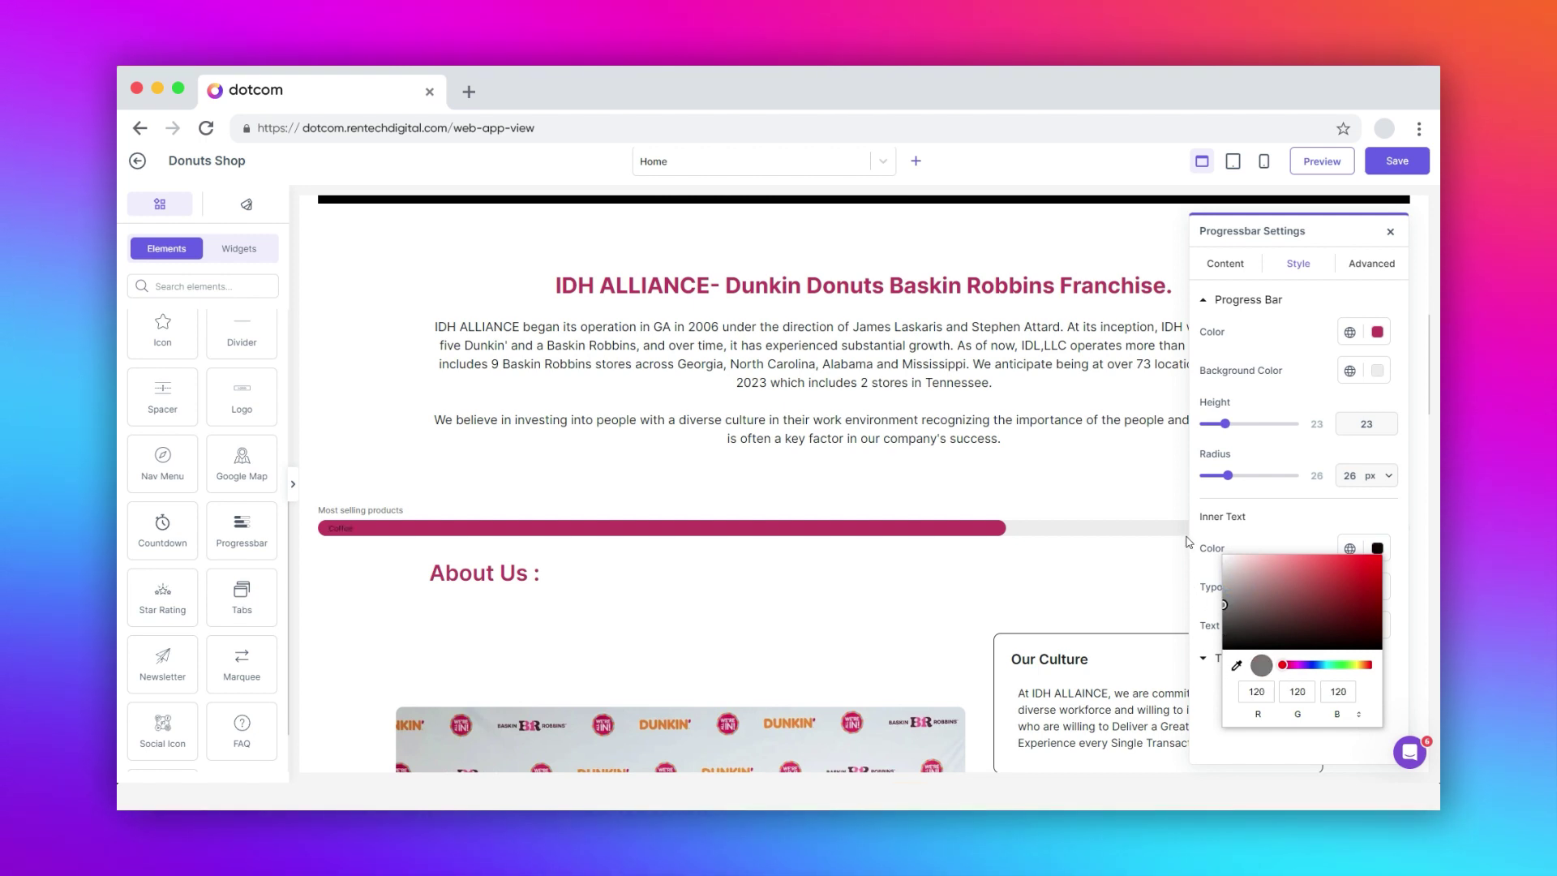
{"action": "left_click", "coordinate": [1282, 549]}
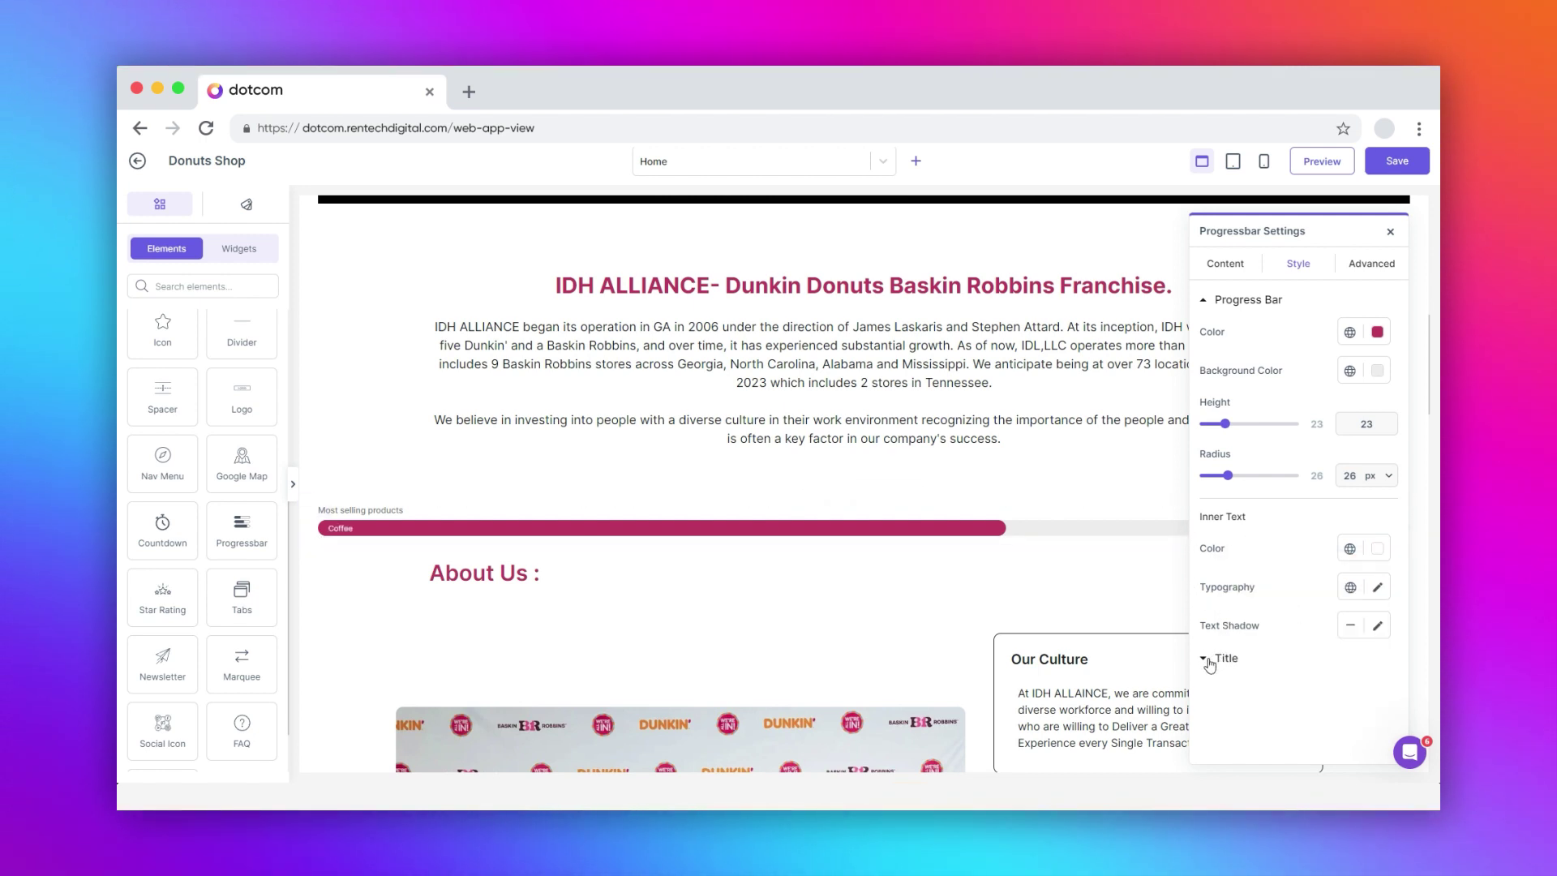
Step: Set the text color of the progress bar's title to near-black (RGB 18, 17, 17)
{"action": "left_click", "coordinate": [1207, 663]}
{"action": "left_click", "coordinate": [1205, 657]}
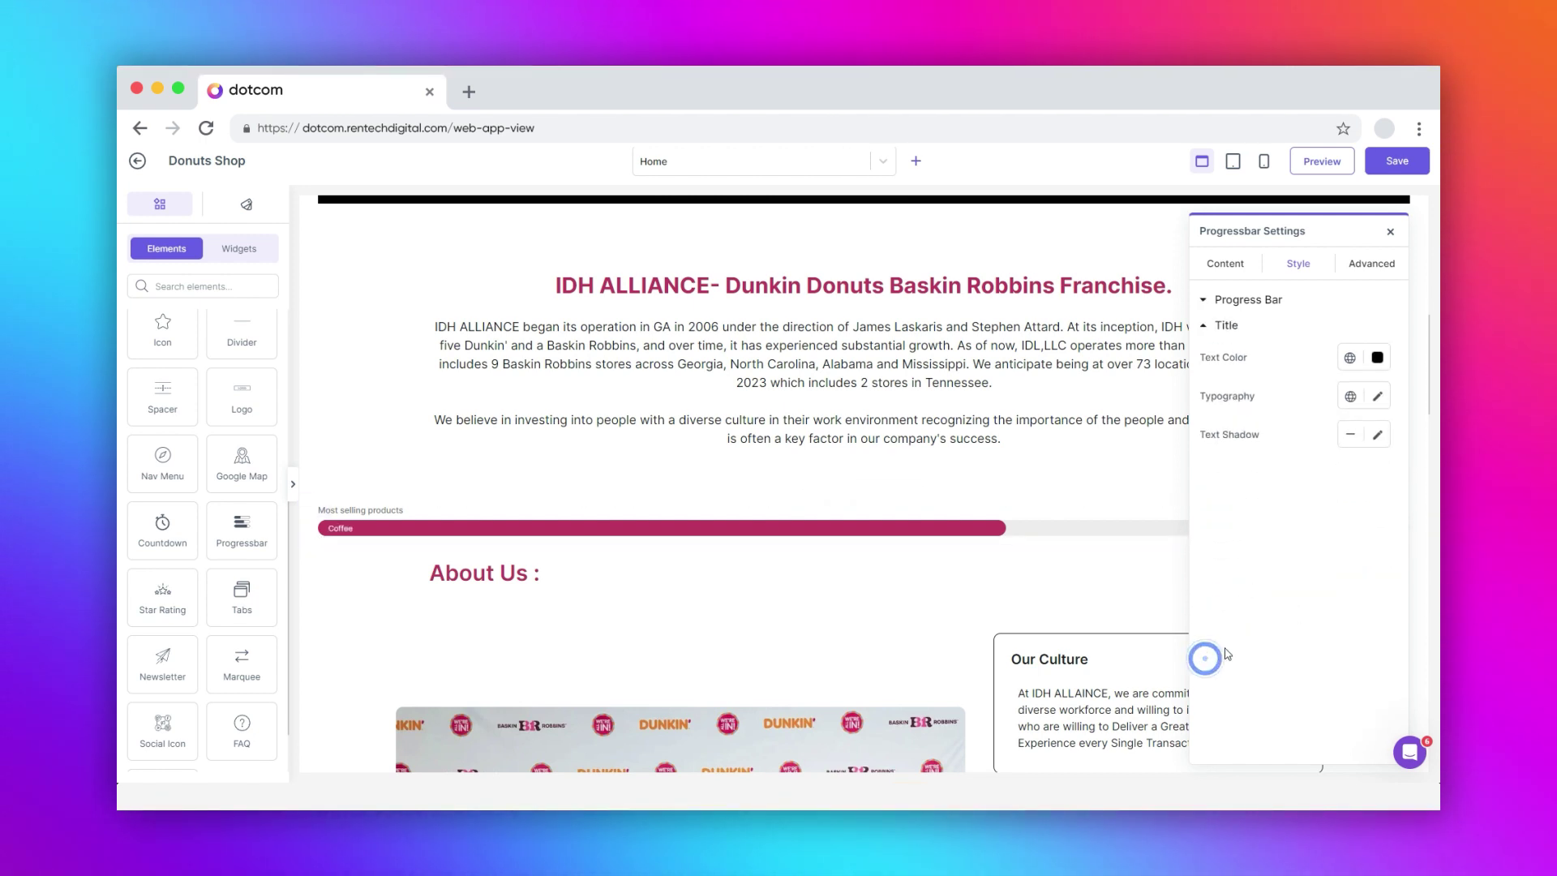
{"action": "left_click", "coordinate": [1380, 360]}
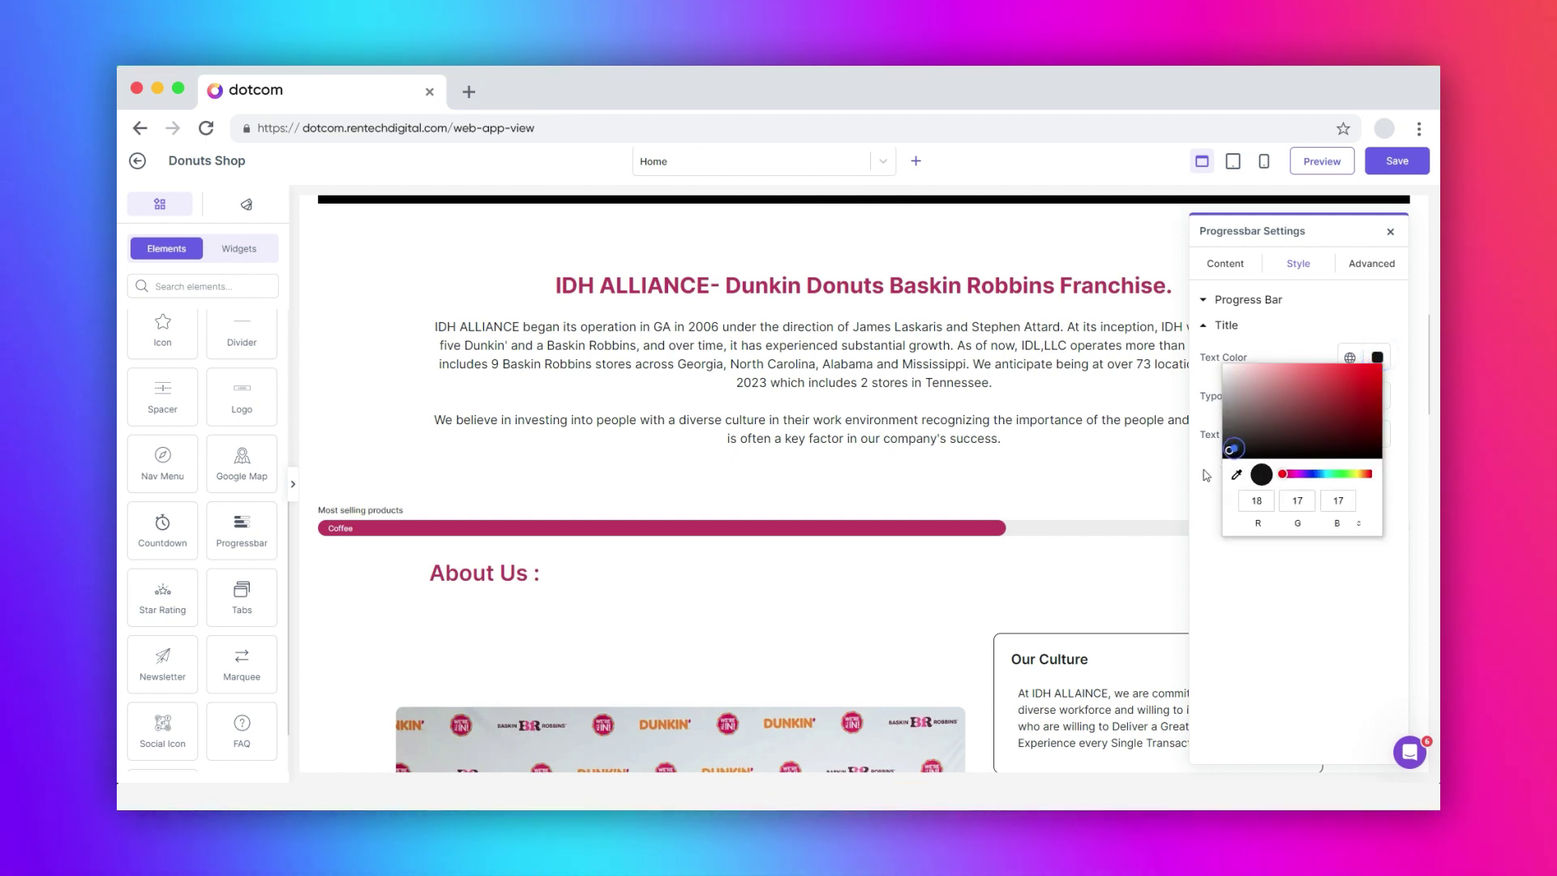
{"action": "left_click", "coordinate": [1378, 358]}
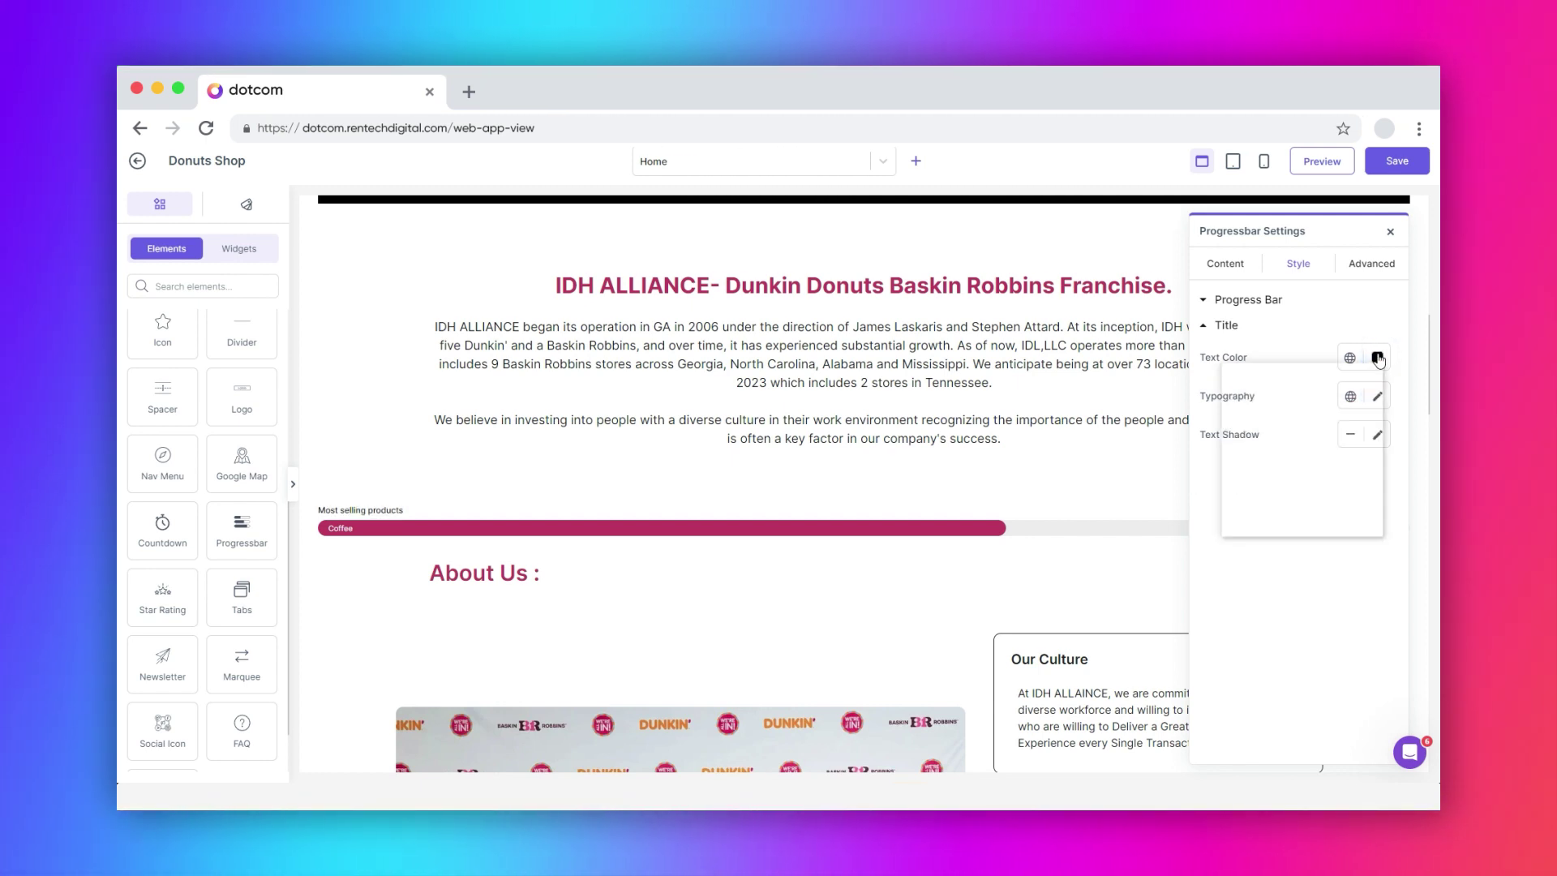
{"action": "left_click", "coordinate": [1378, 357]}
{"action": "left_click", "coordinate": [1377, 563]}
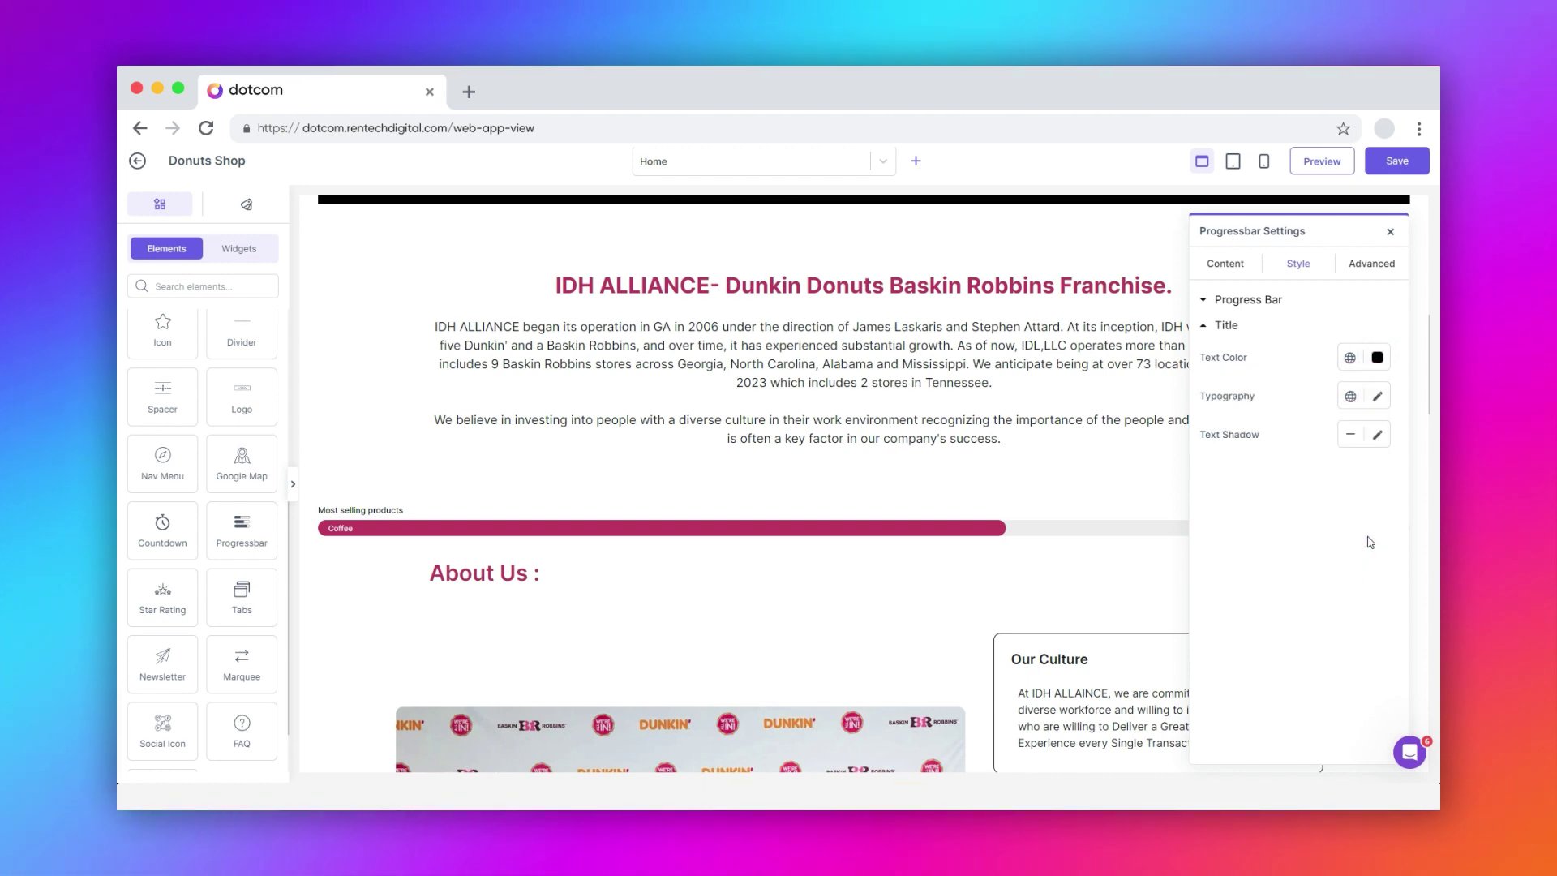
Step: Set the progress bar's margin to 5 px and its padding to 10 px on all four sides
{"action": "left_click", "coordinate": [1378, 267]}
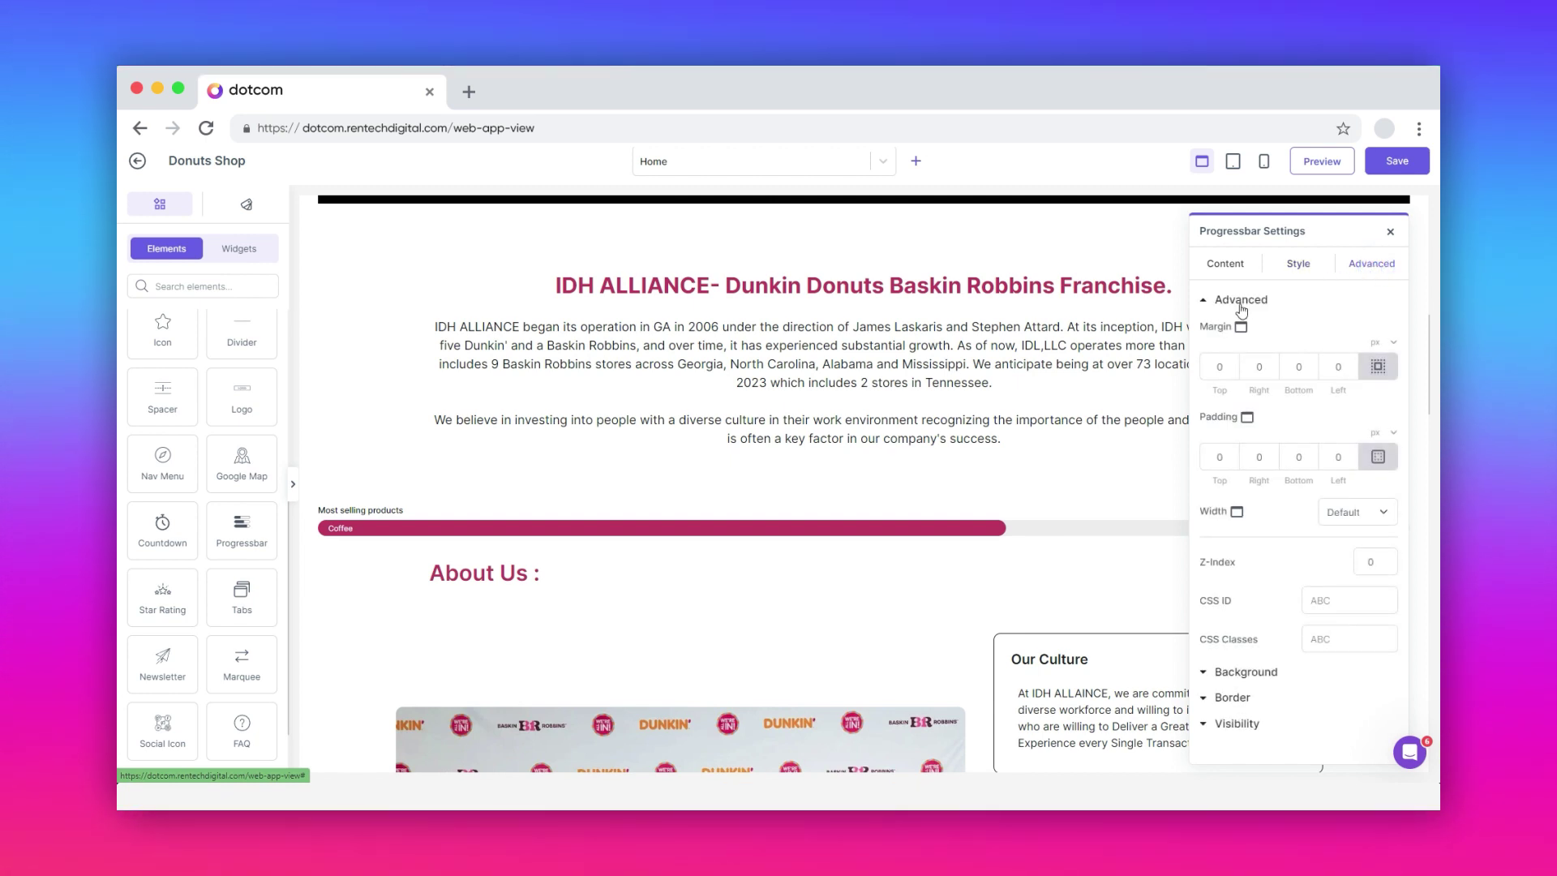
{"action": "left_click", "coordinate": [1204, 671]}
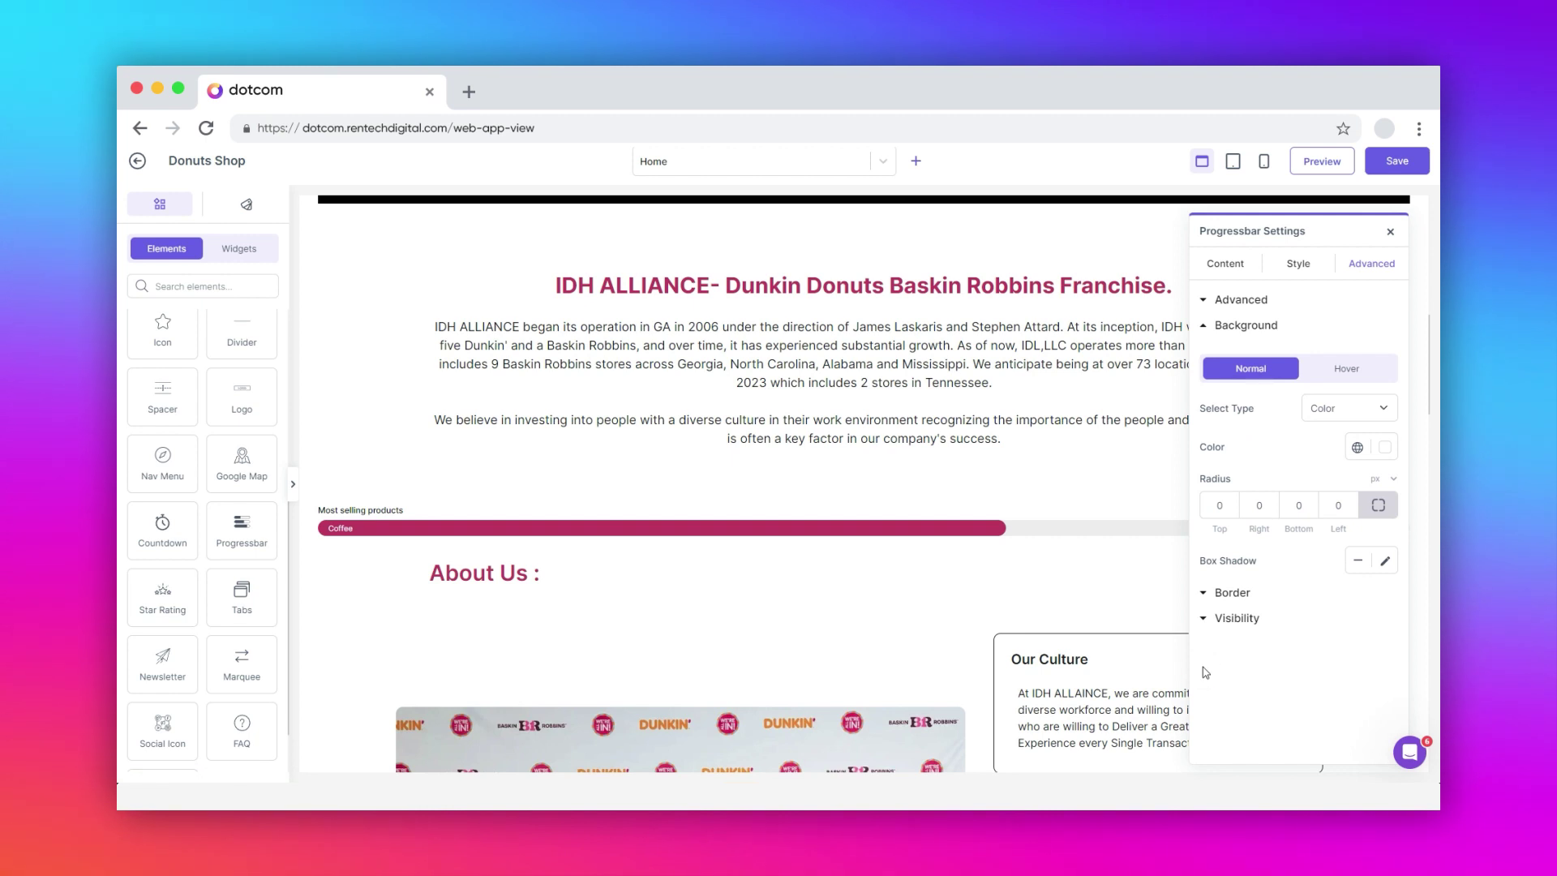
{"action": "left_click", "coordinate": [1206, 597]}
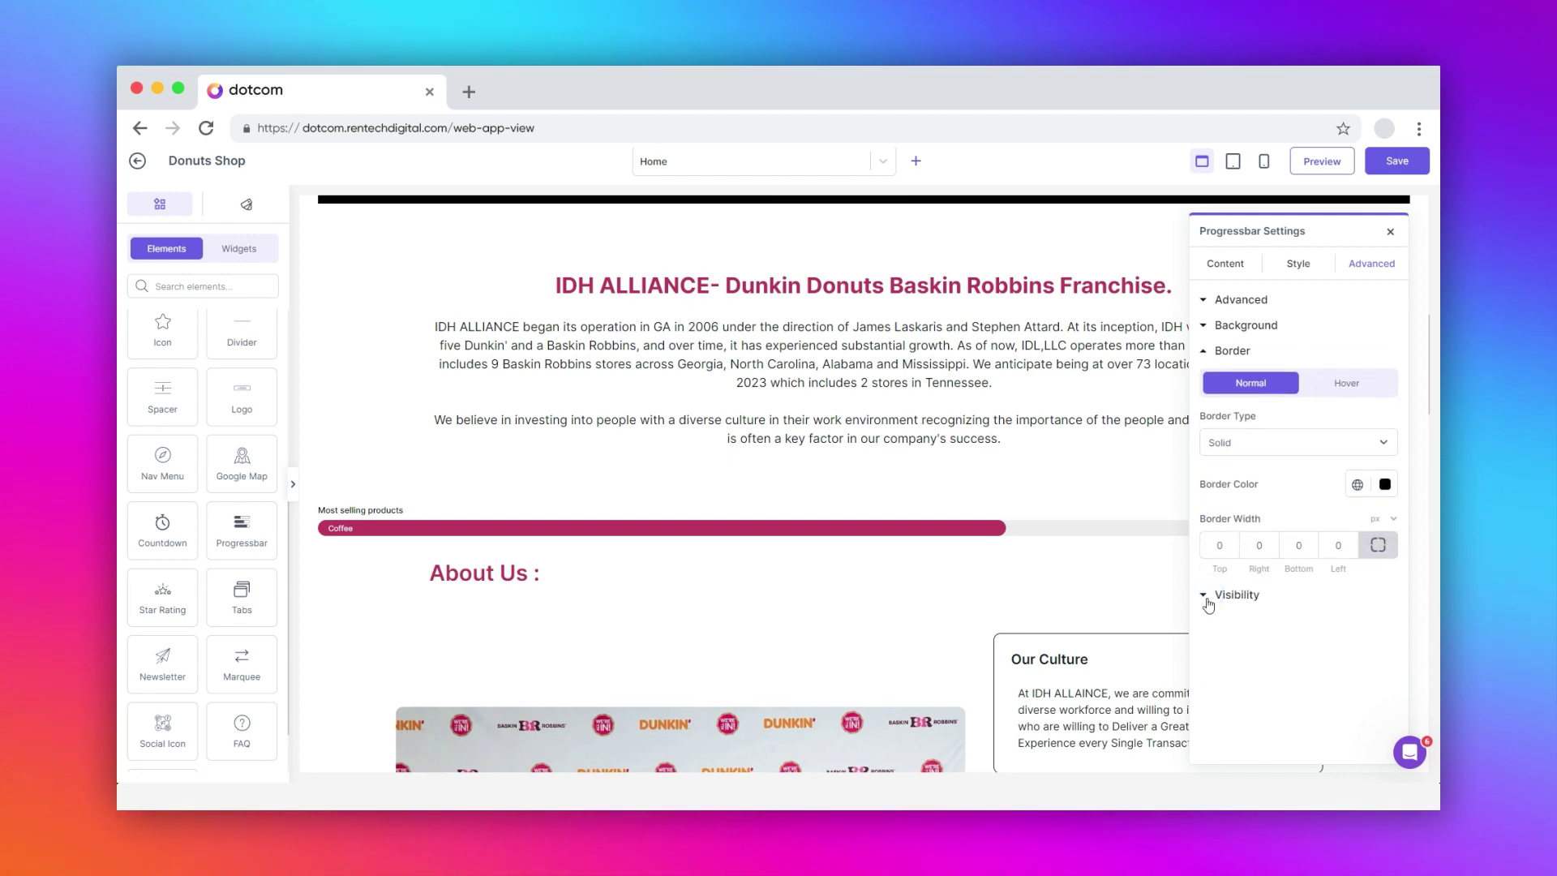
{"action": "left_click", "coordinate": [1206, 600]}
{"action": "left_click", "coordinate": [1205, 305]}
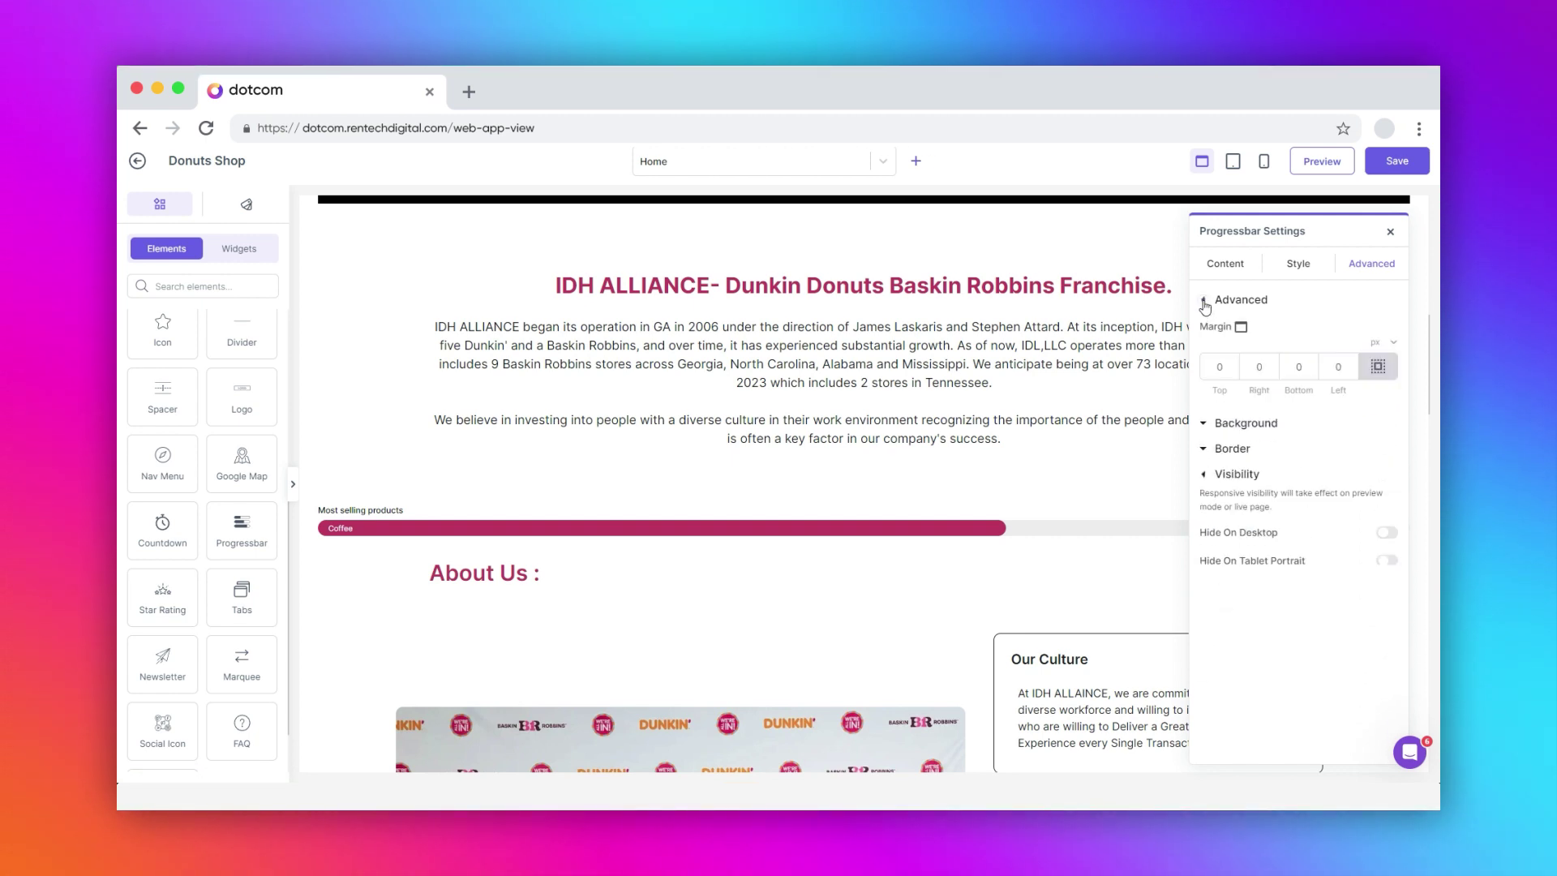
{"action": "left_click", "coordinate": [1218, 366]}
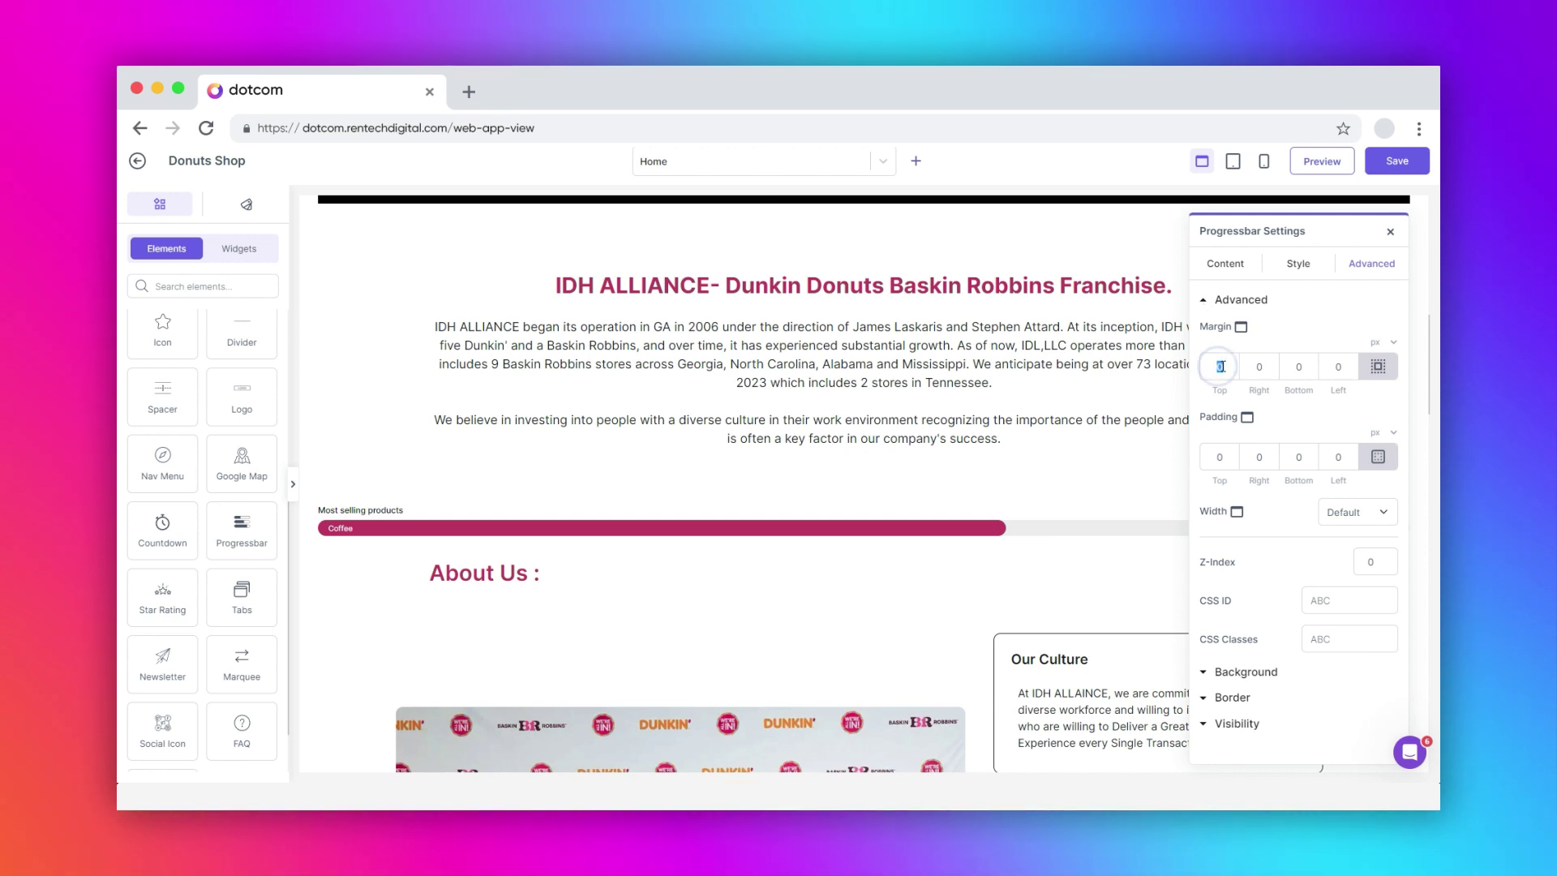
{"action": "type", "text": "5"}
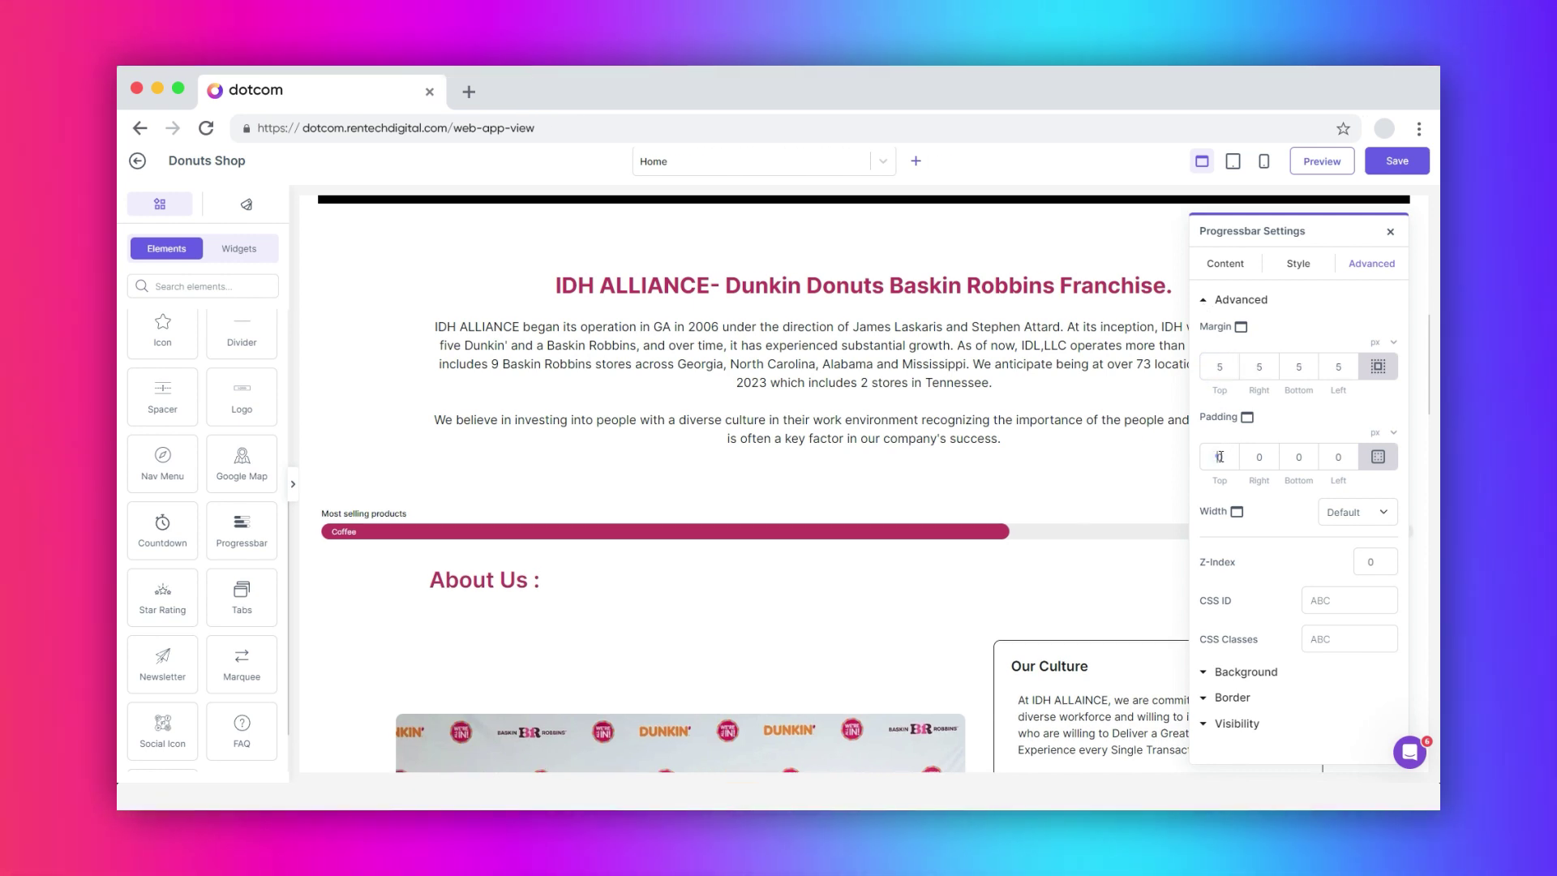
{"action": "left_click", "coordinate": [1221, 456]}
{"action": "type", "text": "10"}
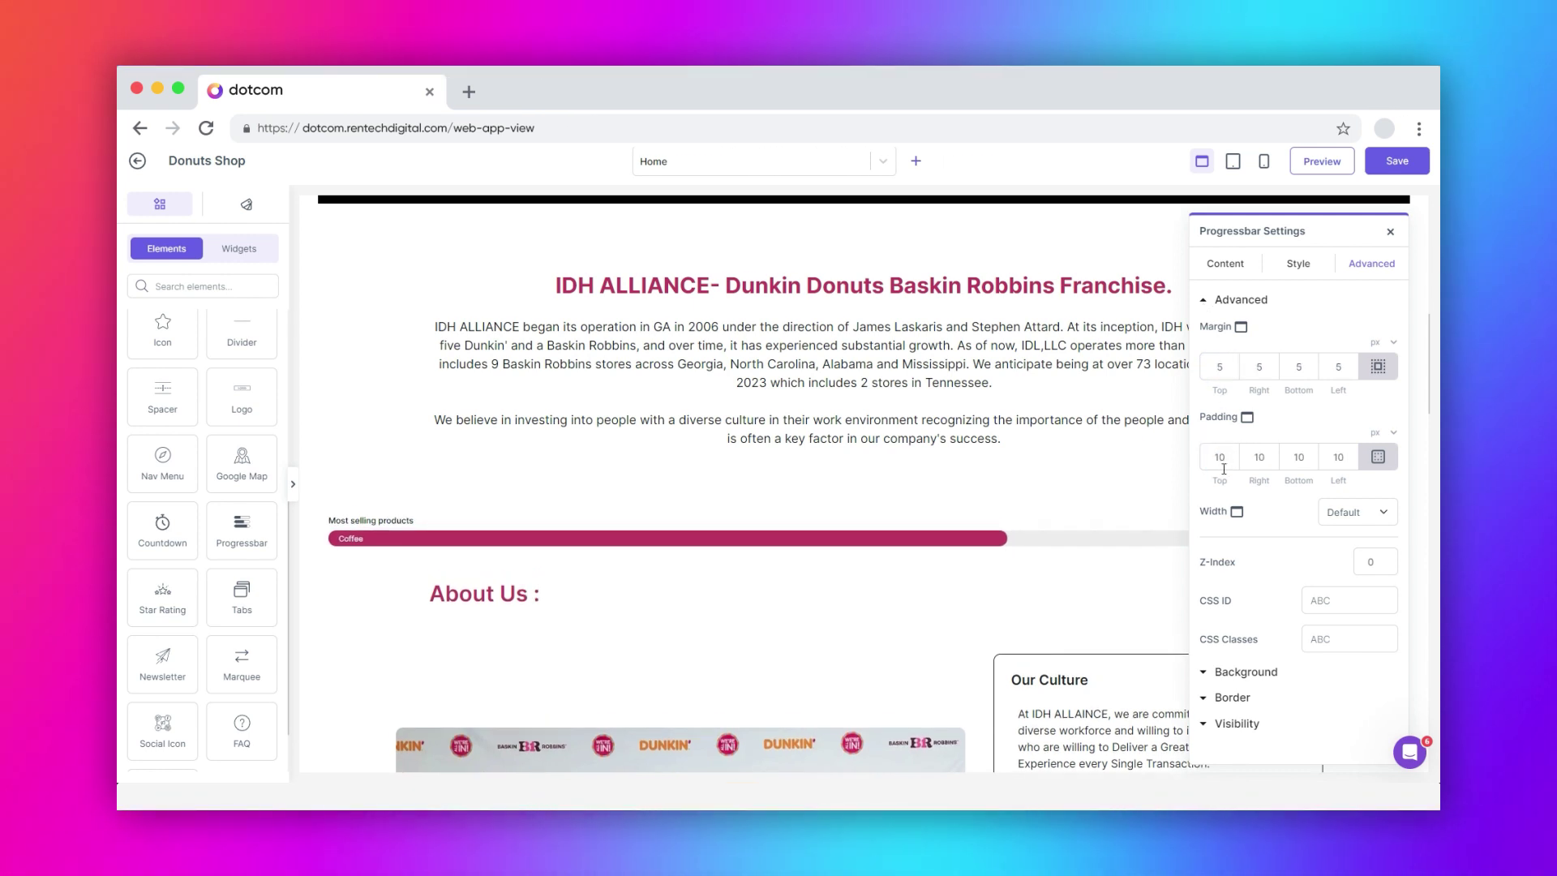
Step: Check the progress bar in the tablet and mobile layouts, and return to the desktop layout
{"action": "left_click", "coordinate": [1237, 511]}
{"action": "left_click", "coordinate": [1244, 561]}
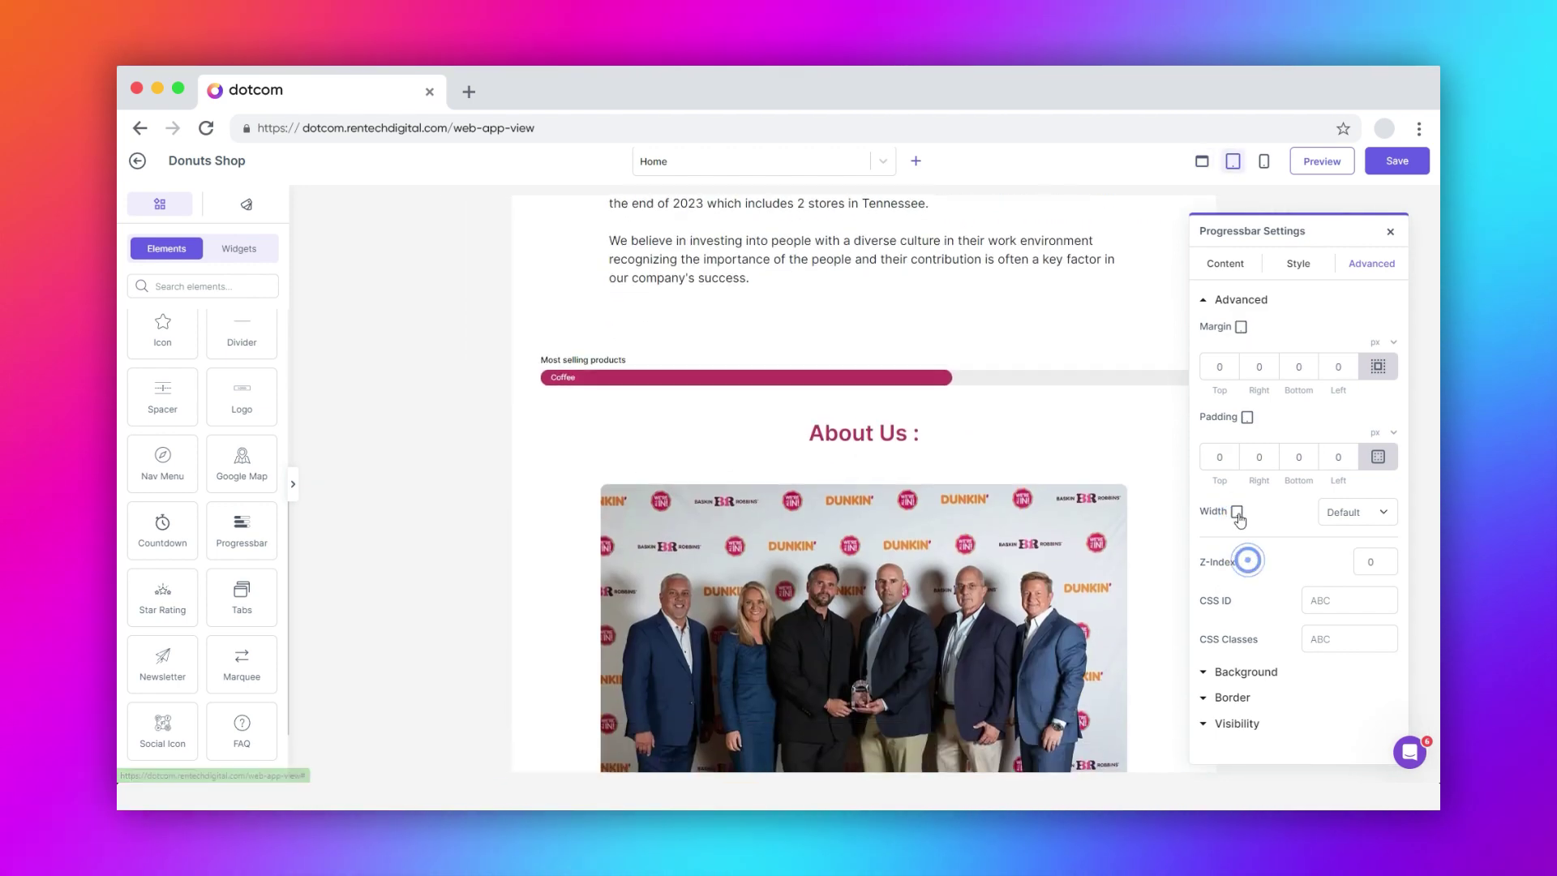
{"action": "left_click", "coordinate": [1237, 511]}
{"action": "left_click", "coordinate": [1245, 584]}
{"action": "left_click", "coordinate": [1237, 511]}
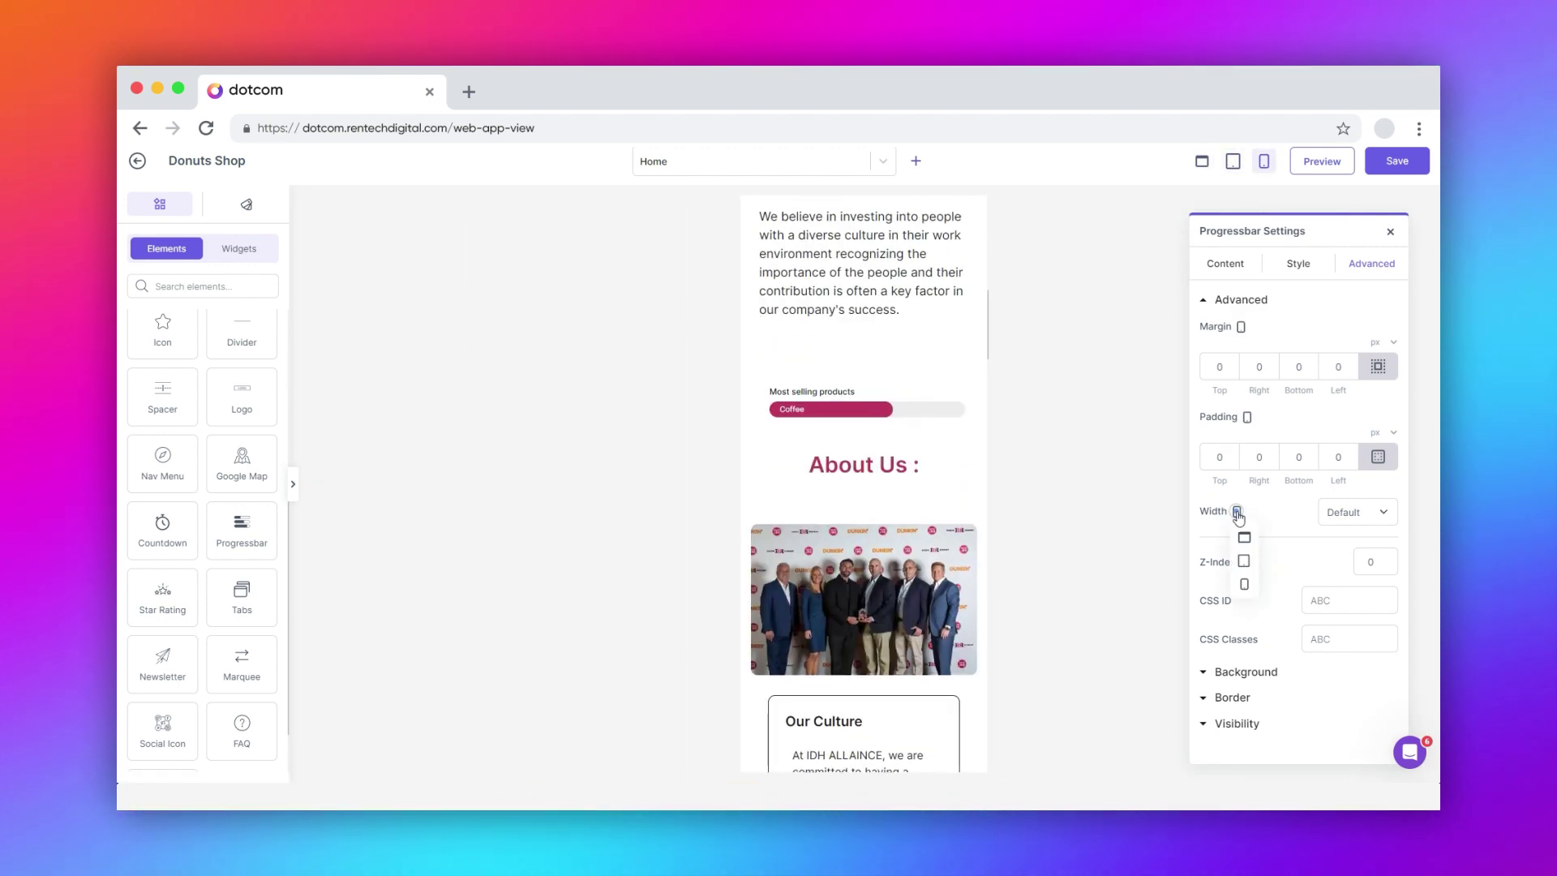
{"action": "left_click", "coordinate": [1244, 536]}
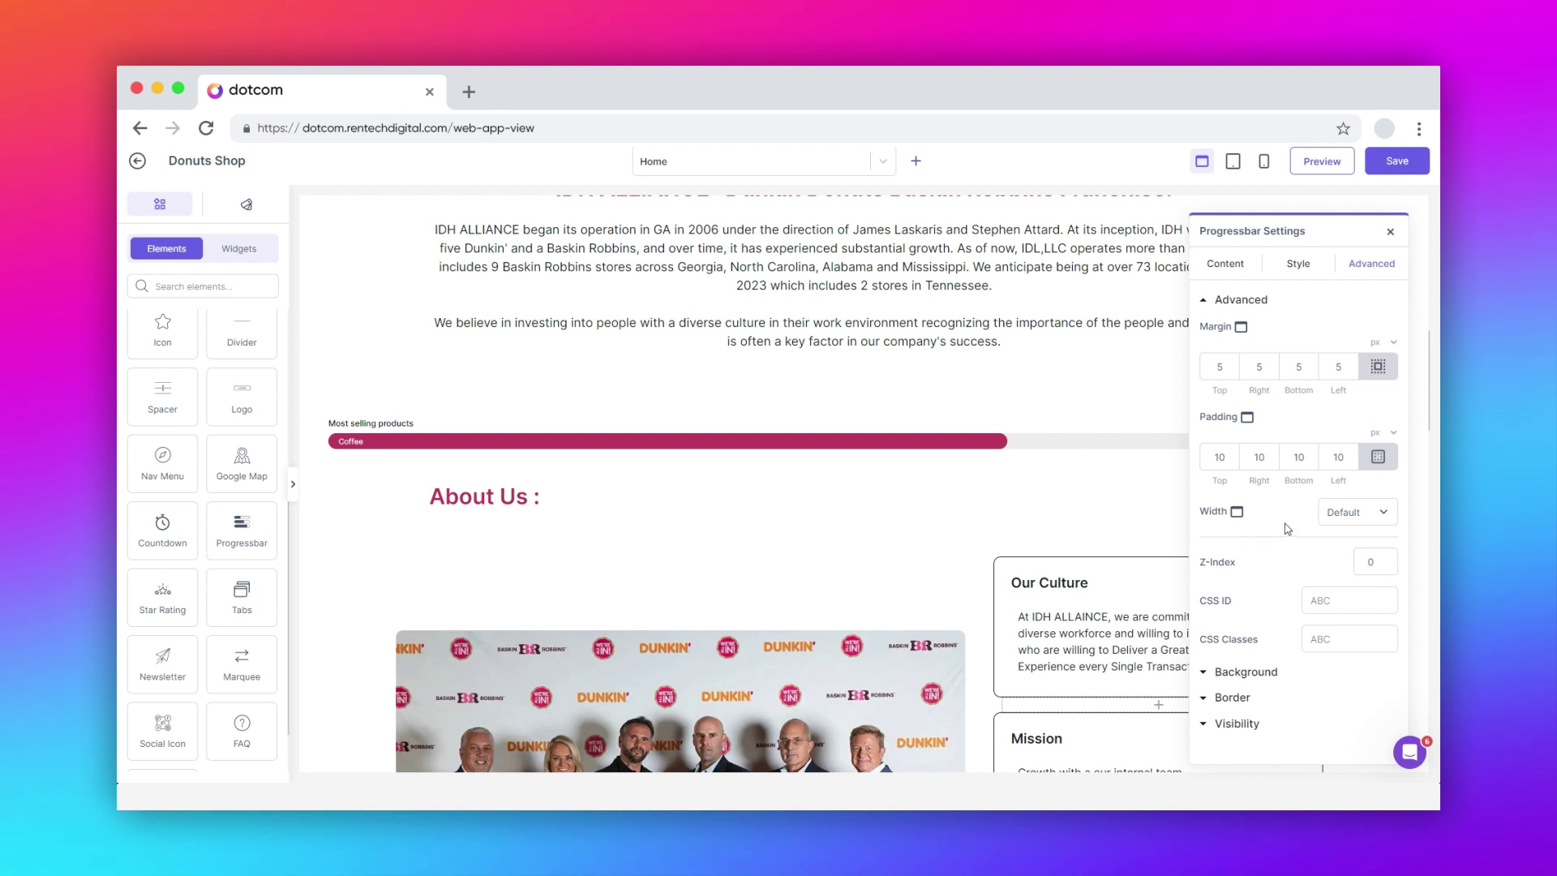
Step: Examine the progress bar's width options, its CSS fields, and the background settings for the normal and hover states
{"action": "left_click", "coordinate": [1339, 524]}
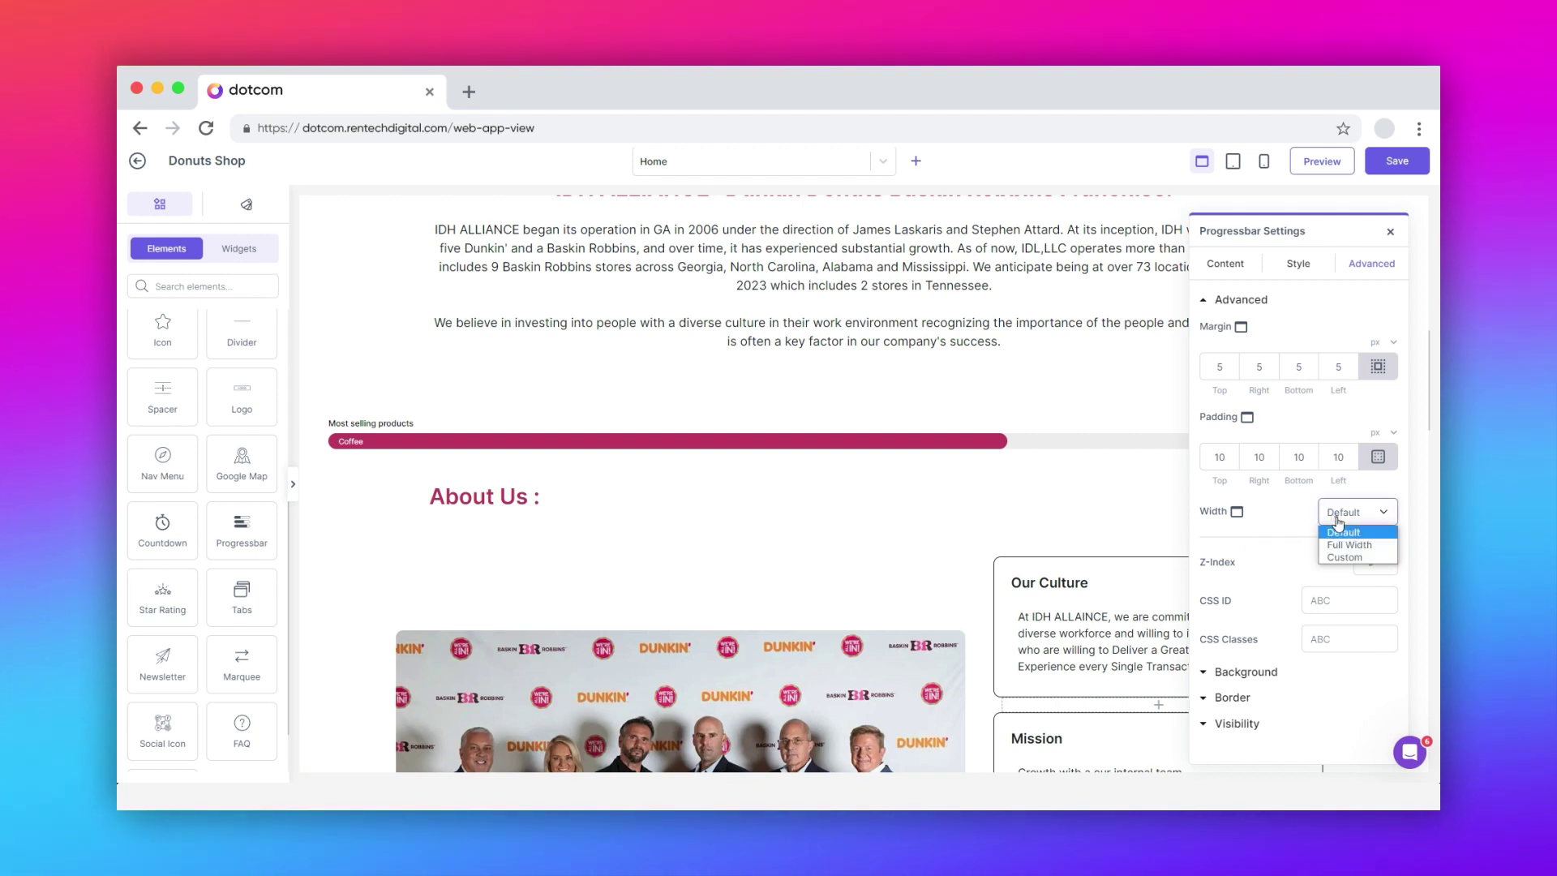
{"action": "left_click", "coordinate": [1278, 546]}
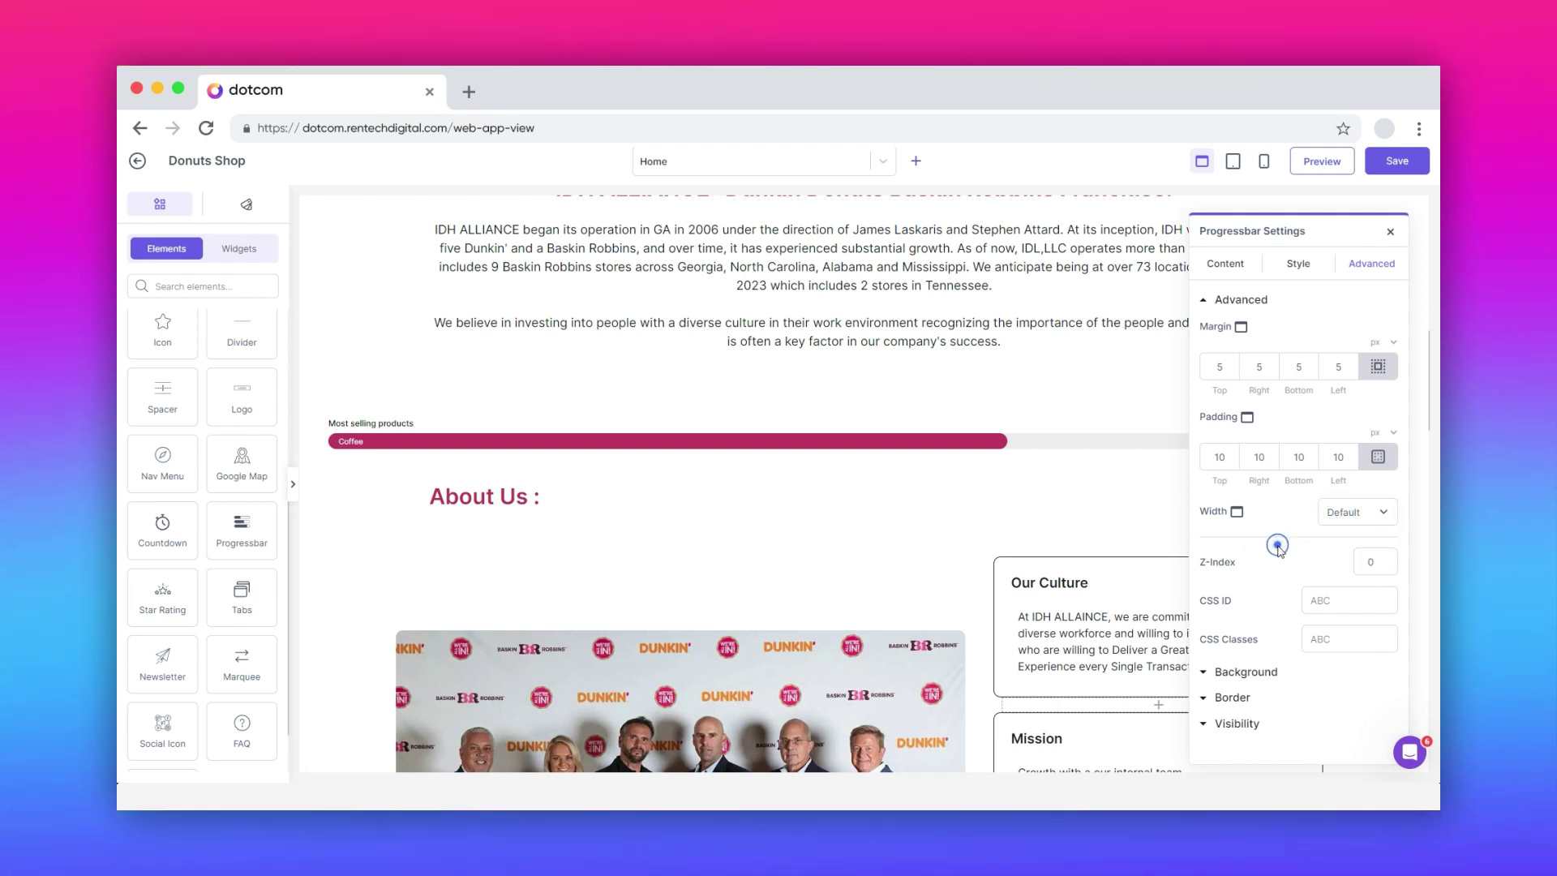
{"action": "left_click", "coordinate": [1318, 600]}
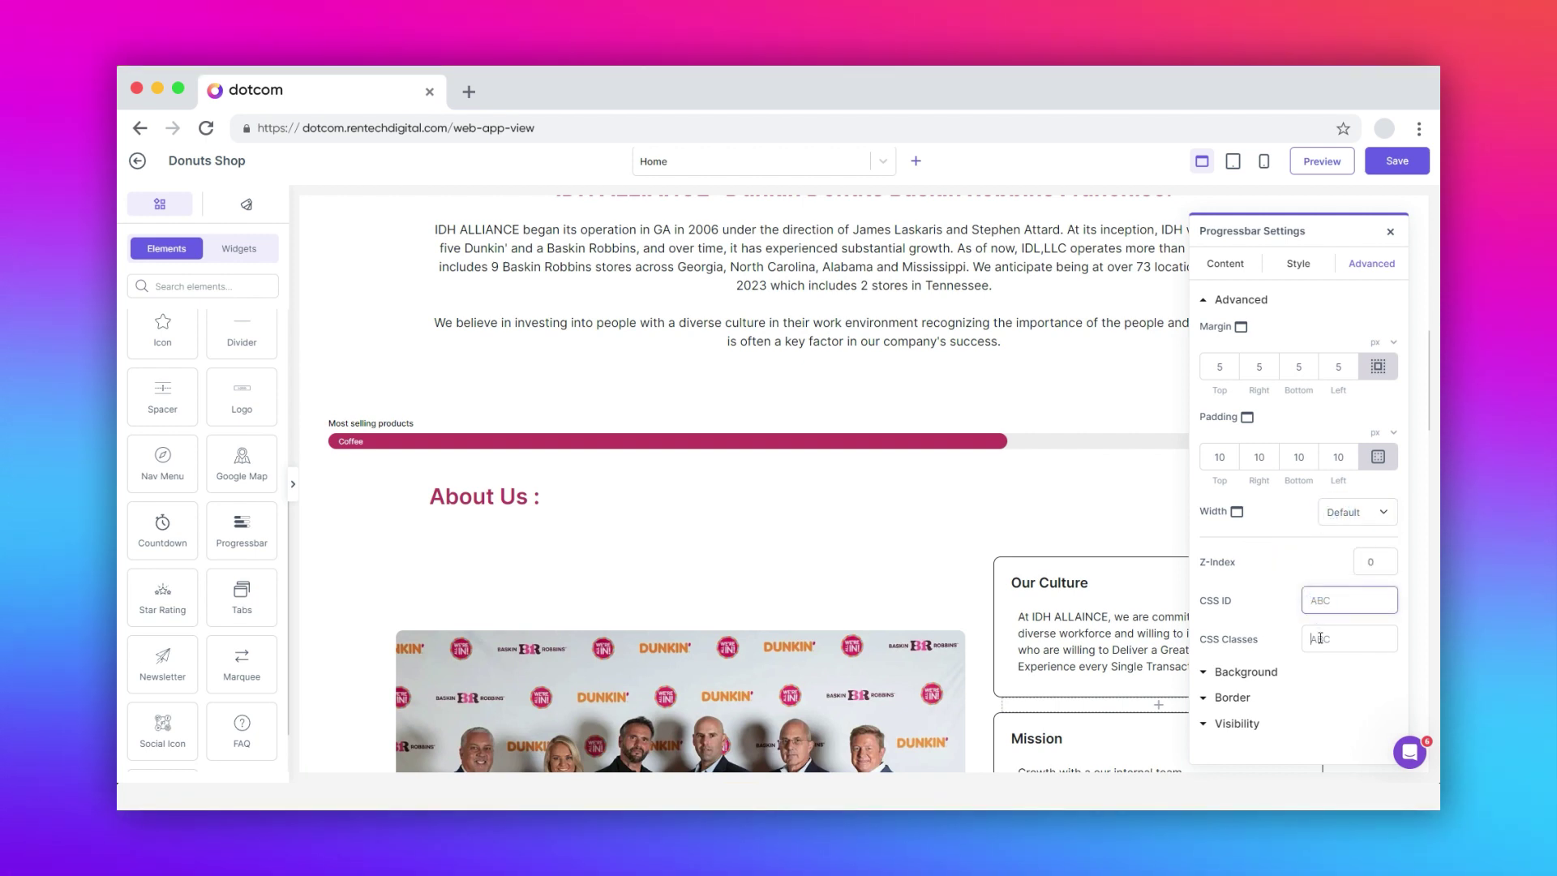
{"action": "left_click", "coordinate": [1205, 673]}
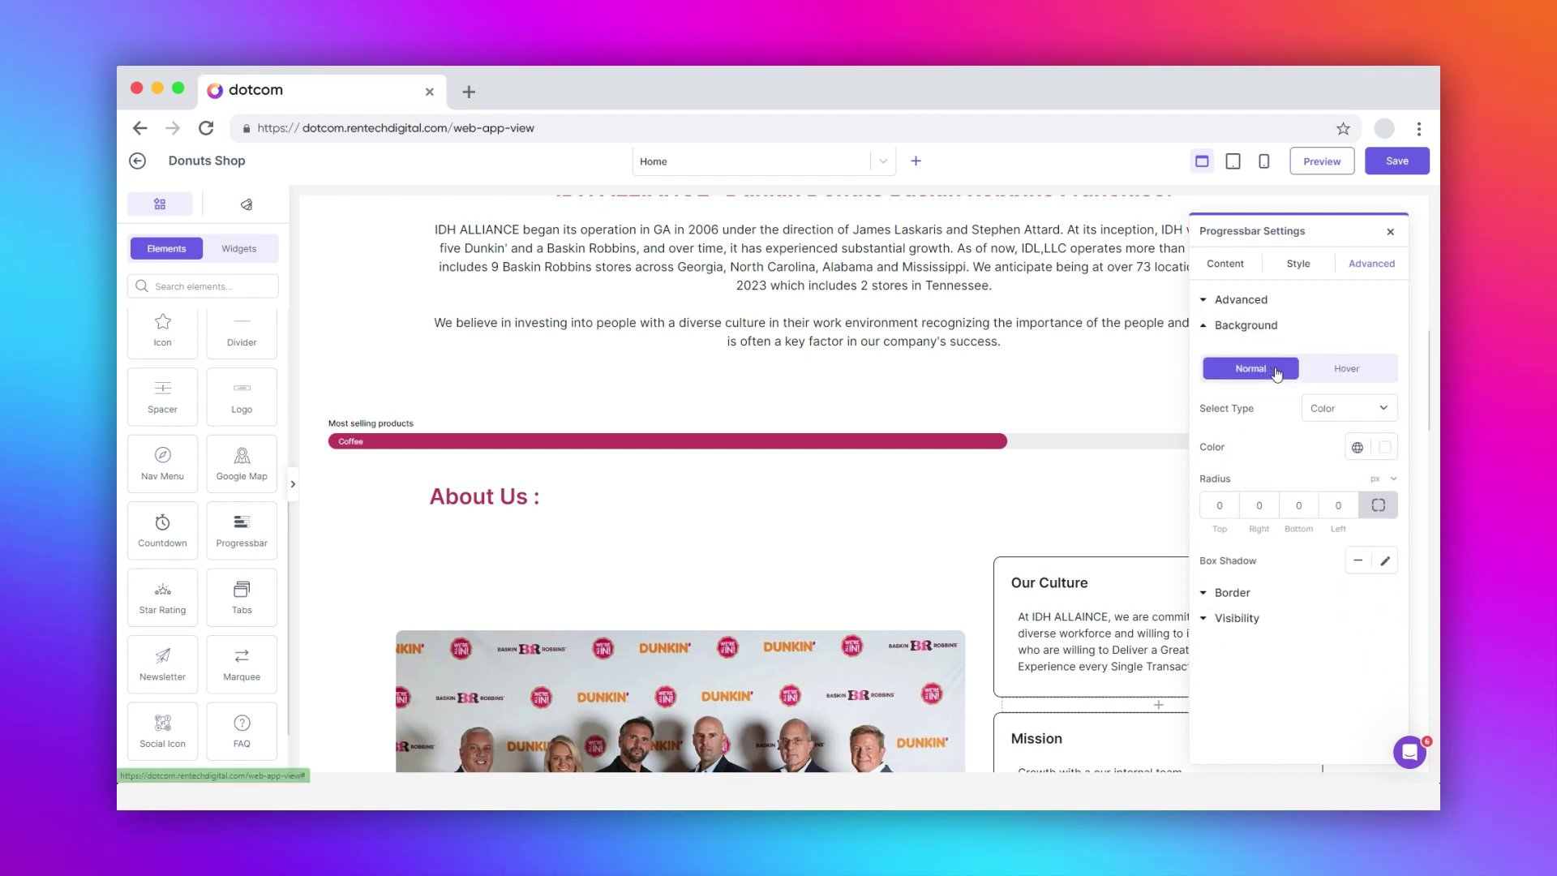
{"action": "left_click", "coordinate": [1340, 370]}
{"action": "left_click", "coordinate": [1261, 376]}
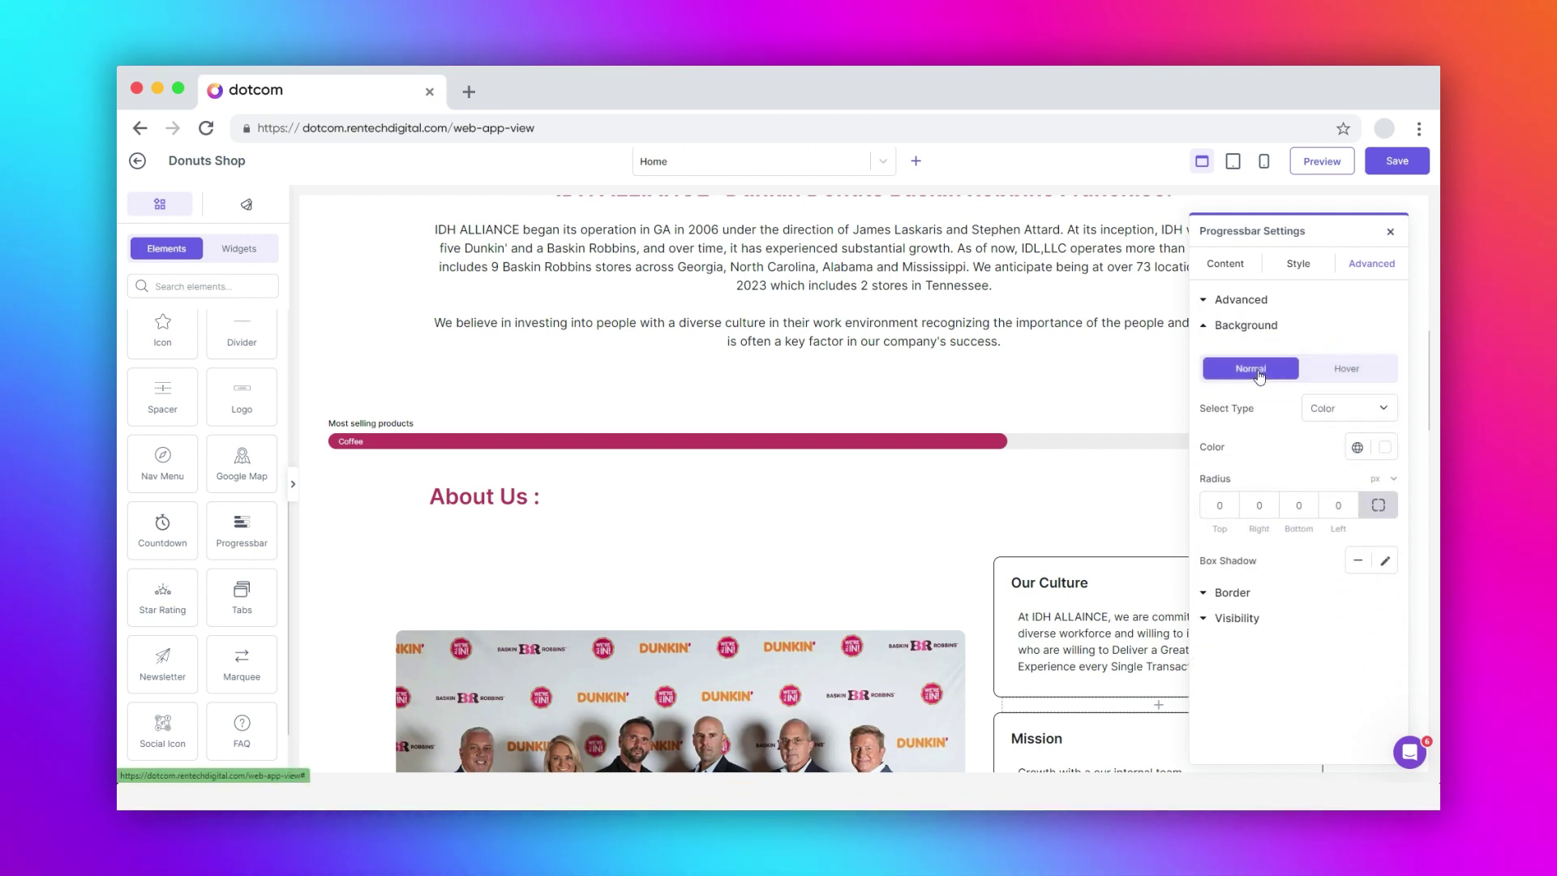
{"action": "left_click", "coordinate": [1346, 410]}
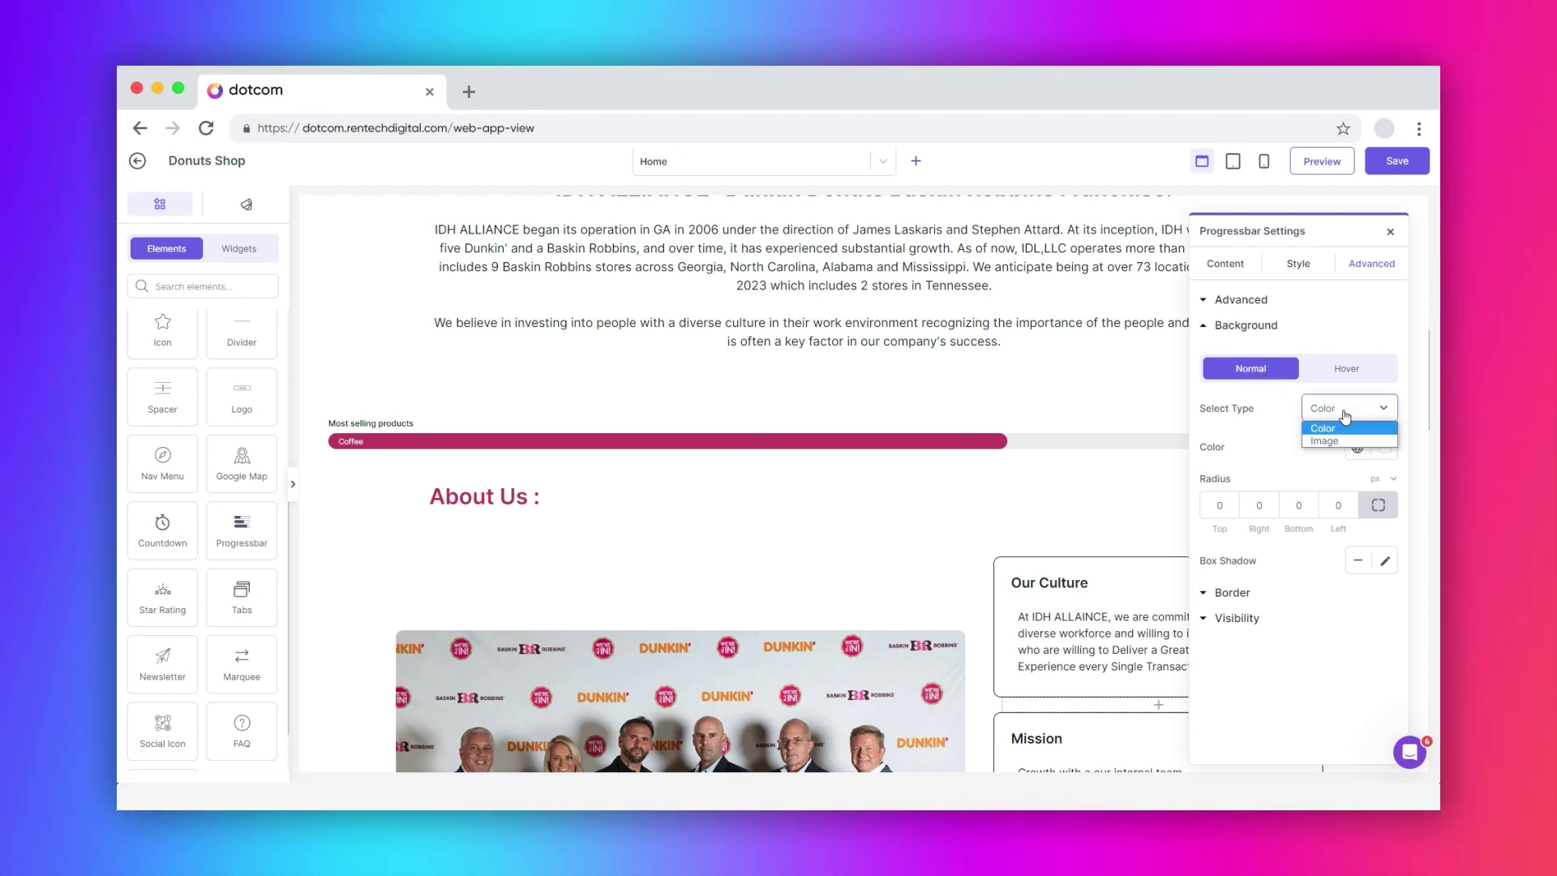
{"action": "left_click", "coordinate": [1227, 506]}
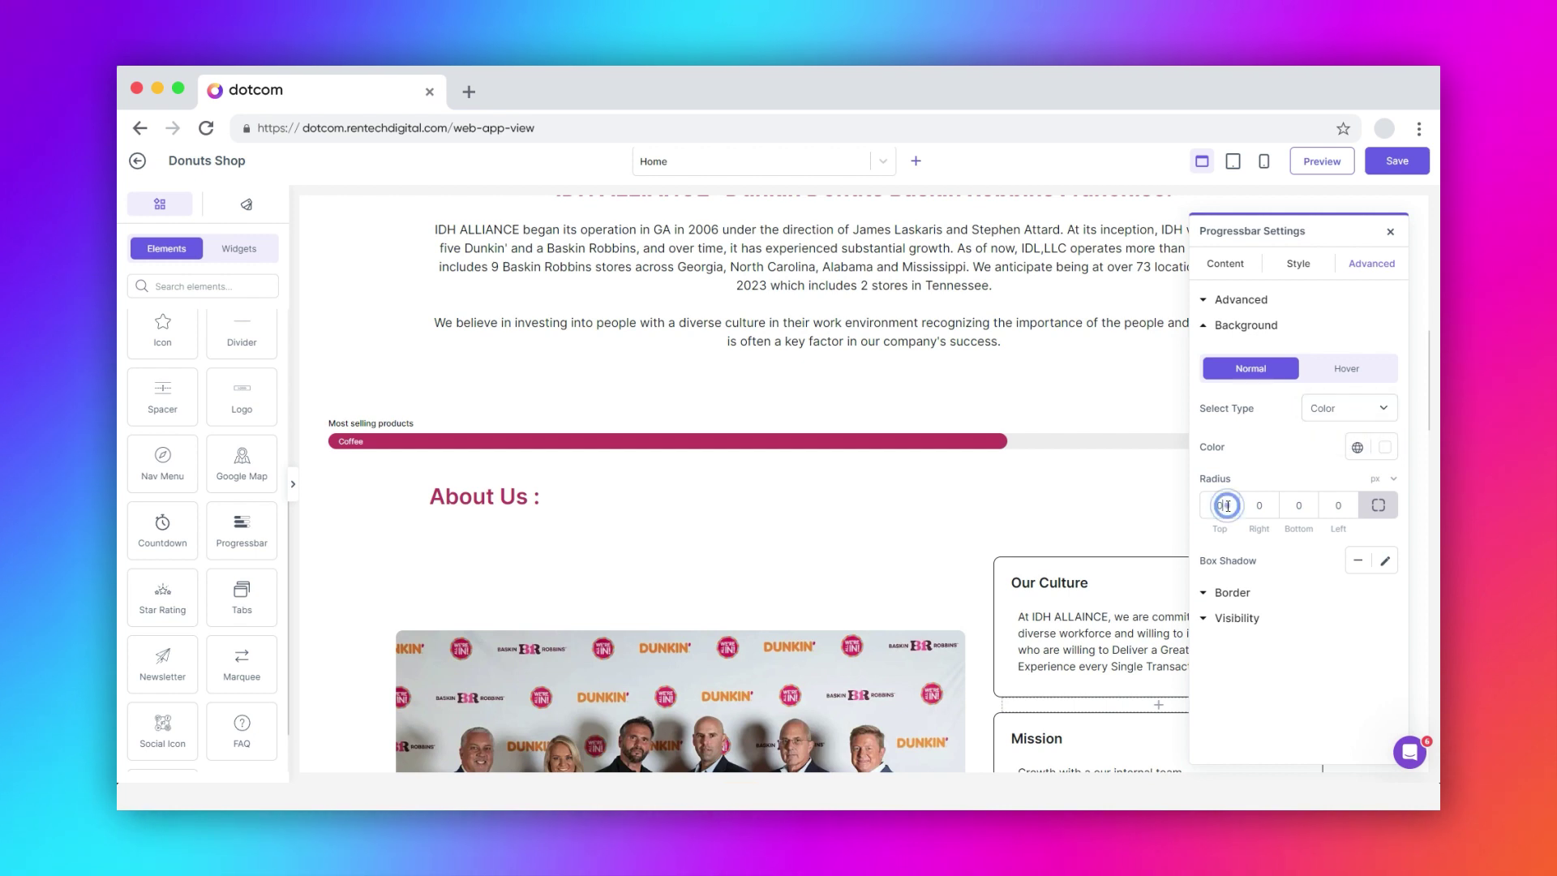
{"action": "left_click", "coordinate": [1346, 369]}
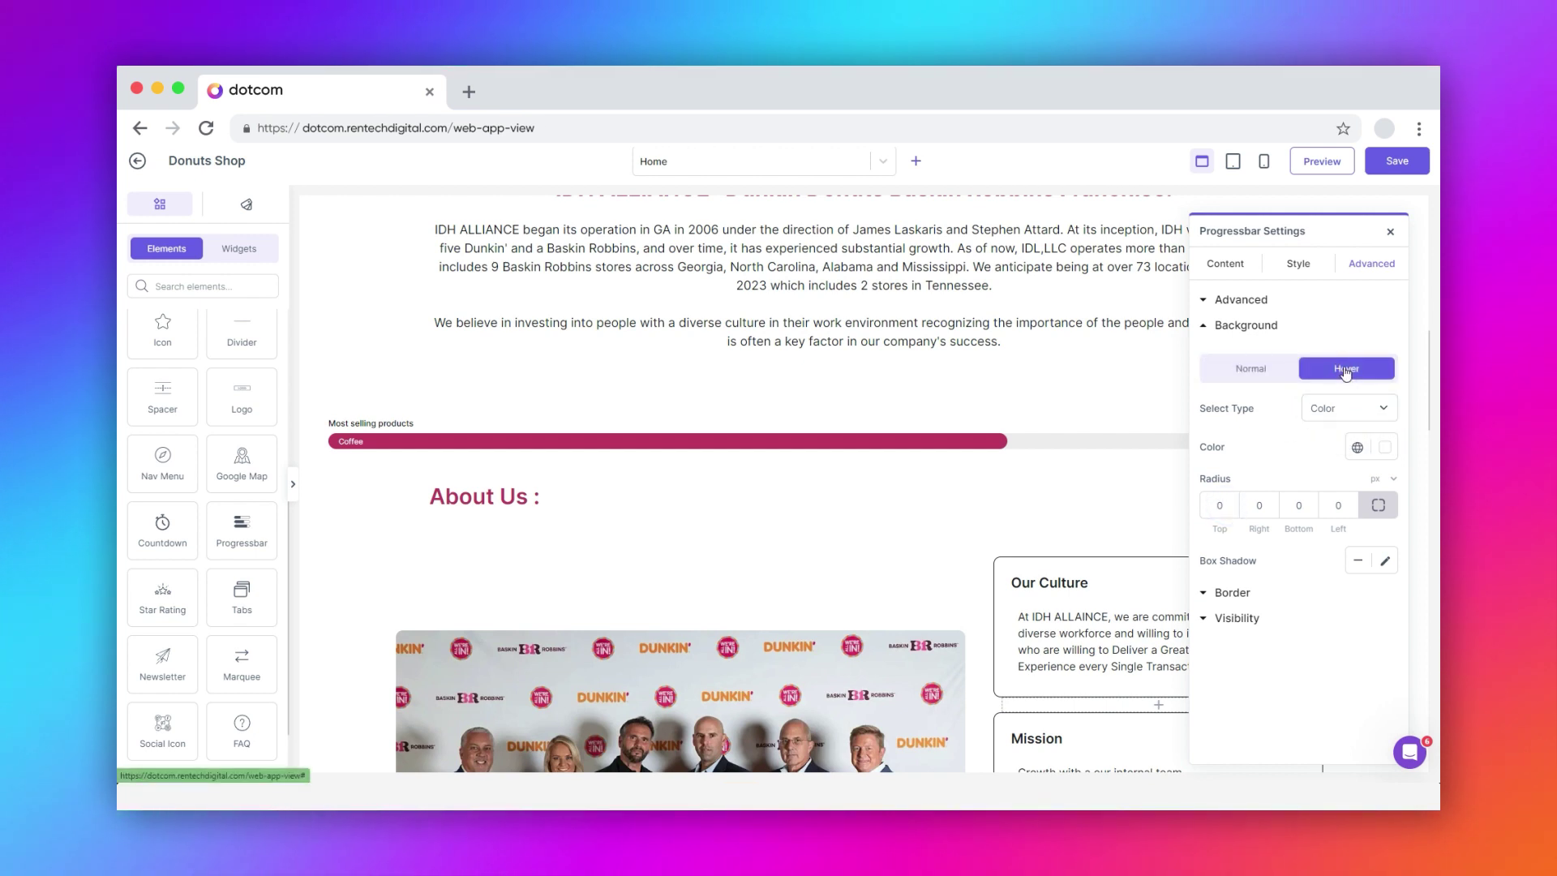
Step: Try a Dashed border type for the progress bar's normal state and restore the Solid type
{"action": "left_click", "coordinate": [1204, 593]}
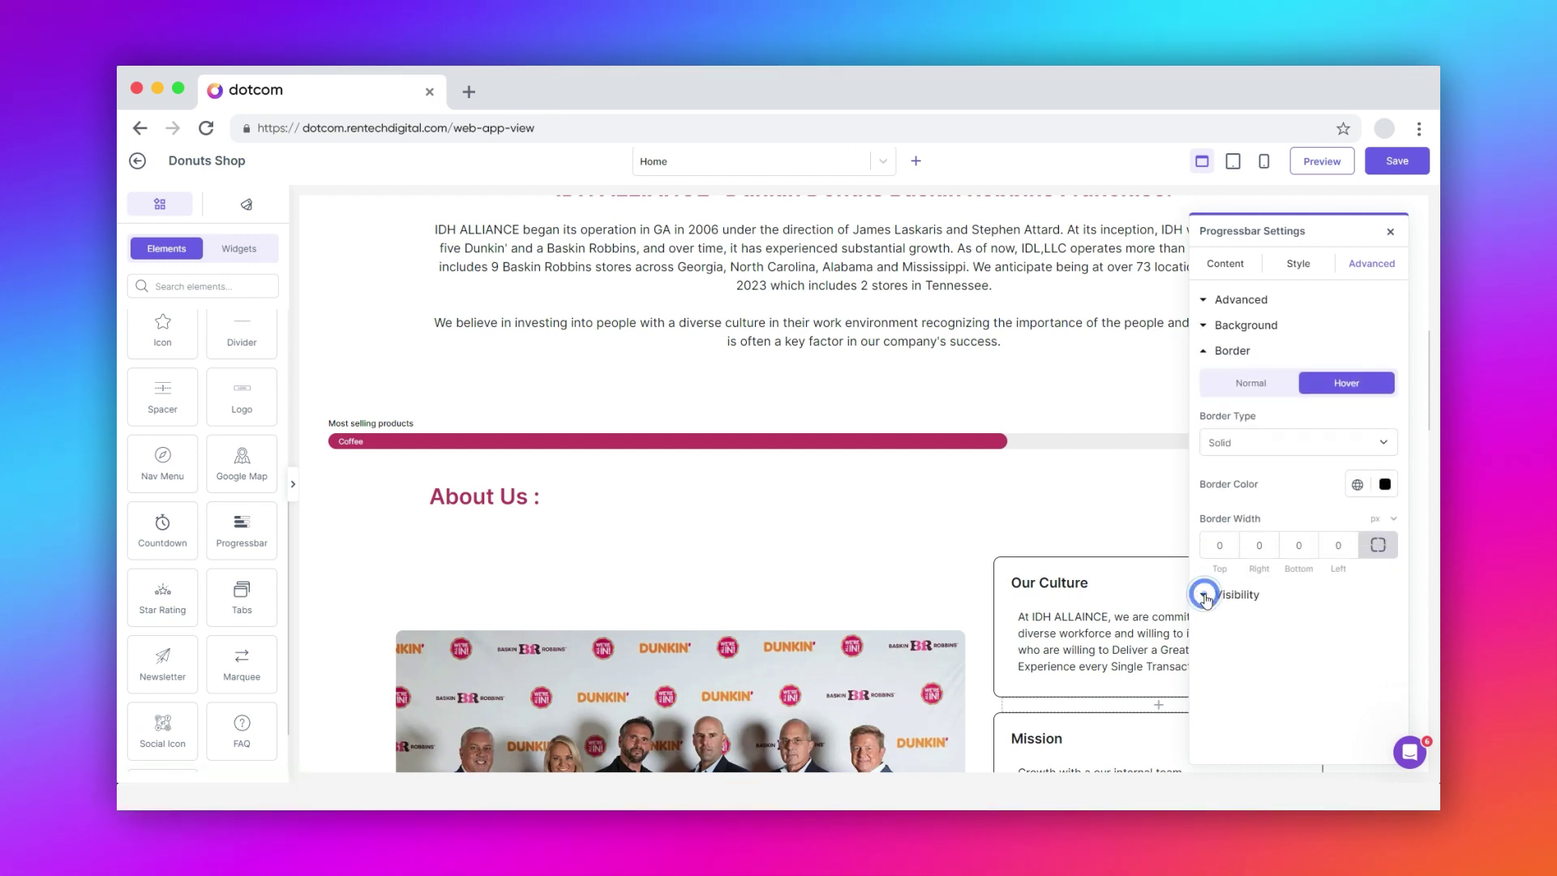
{"action": "left_click", "coordinate": [1253, 394]}
{"action": "left_click", "coordinate": [1333, 390]}
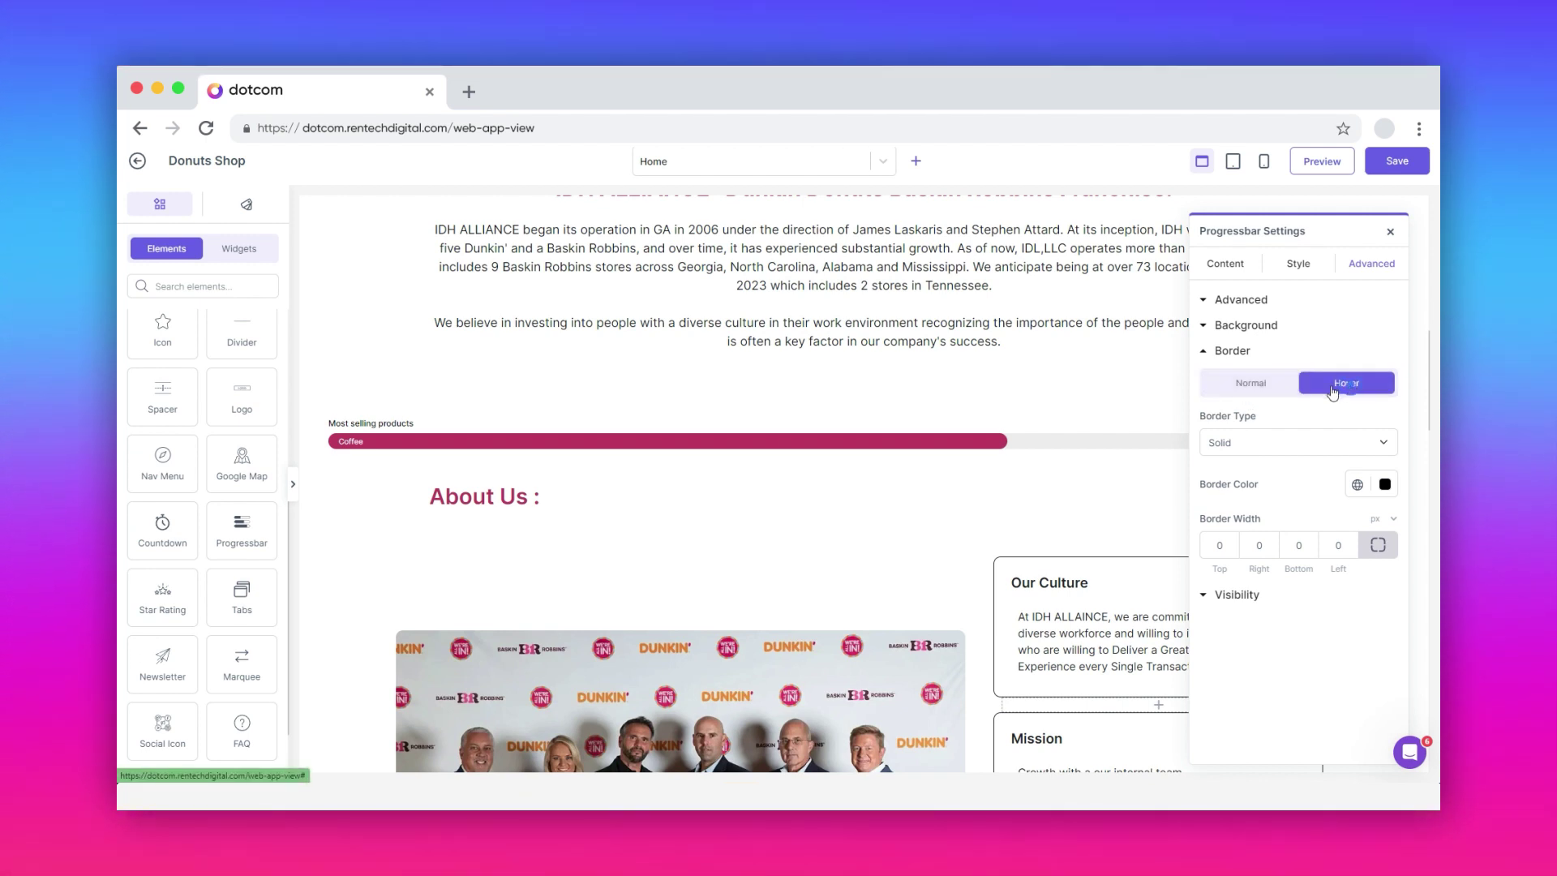
{"action": "left_click", "coordinate": [1255, 388]}
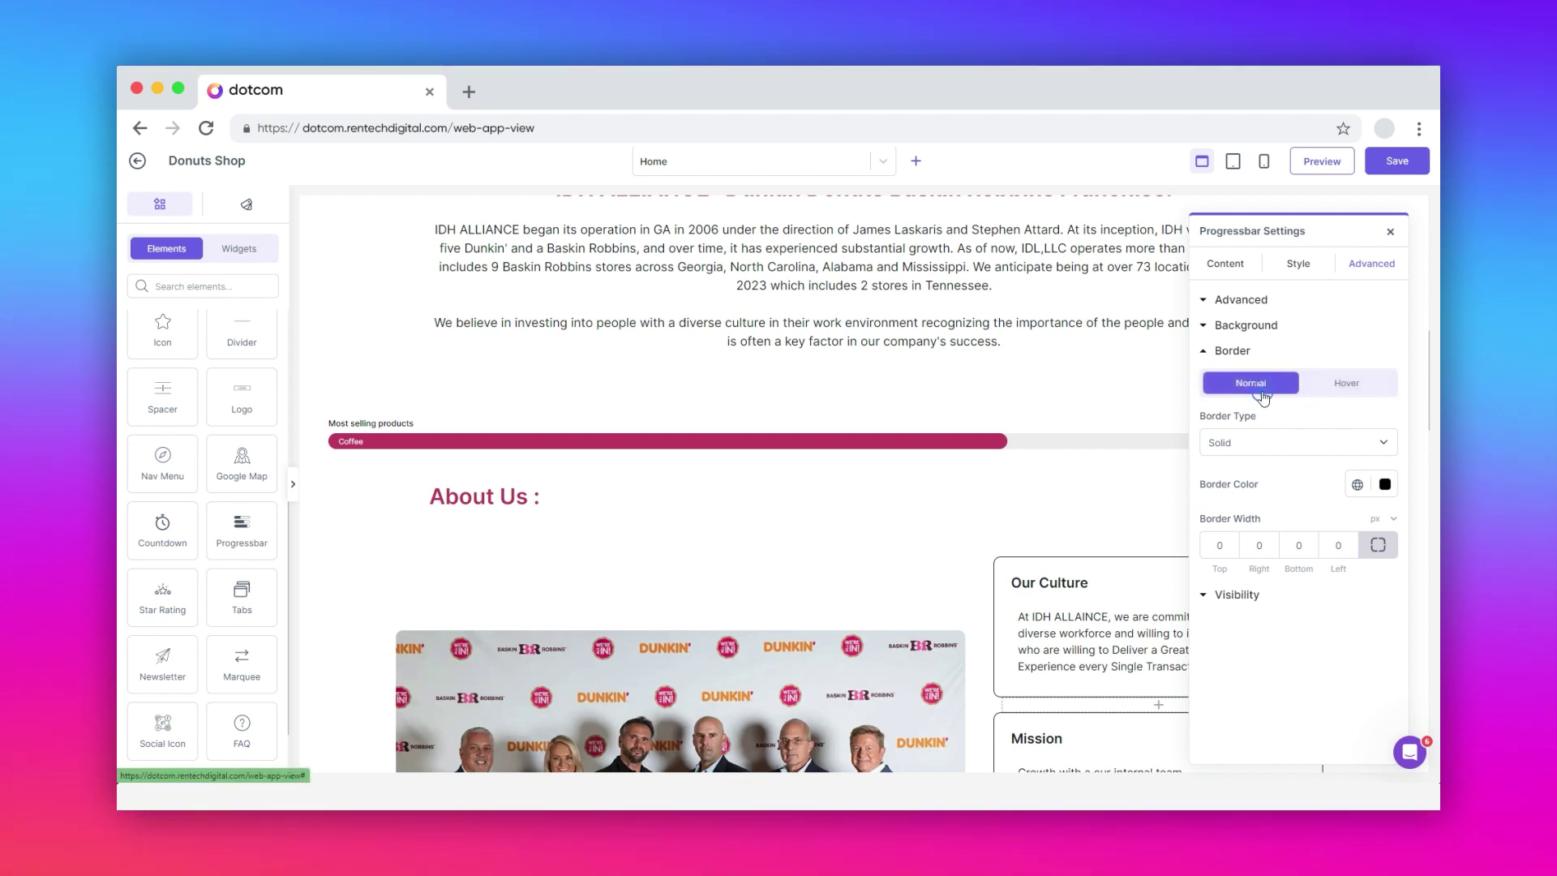
{"action": "left_click", "coordinate": [1267, 445]}
{"action": "left_click", "coordinate": [1245, 477]}
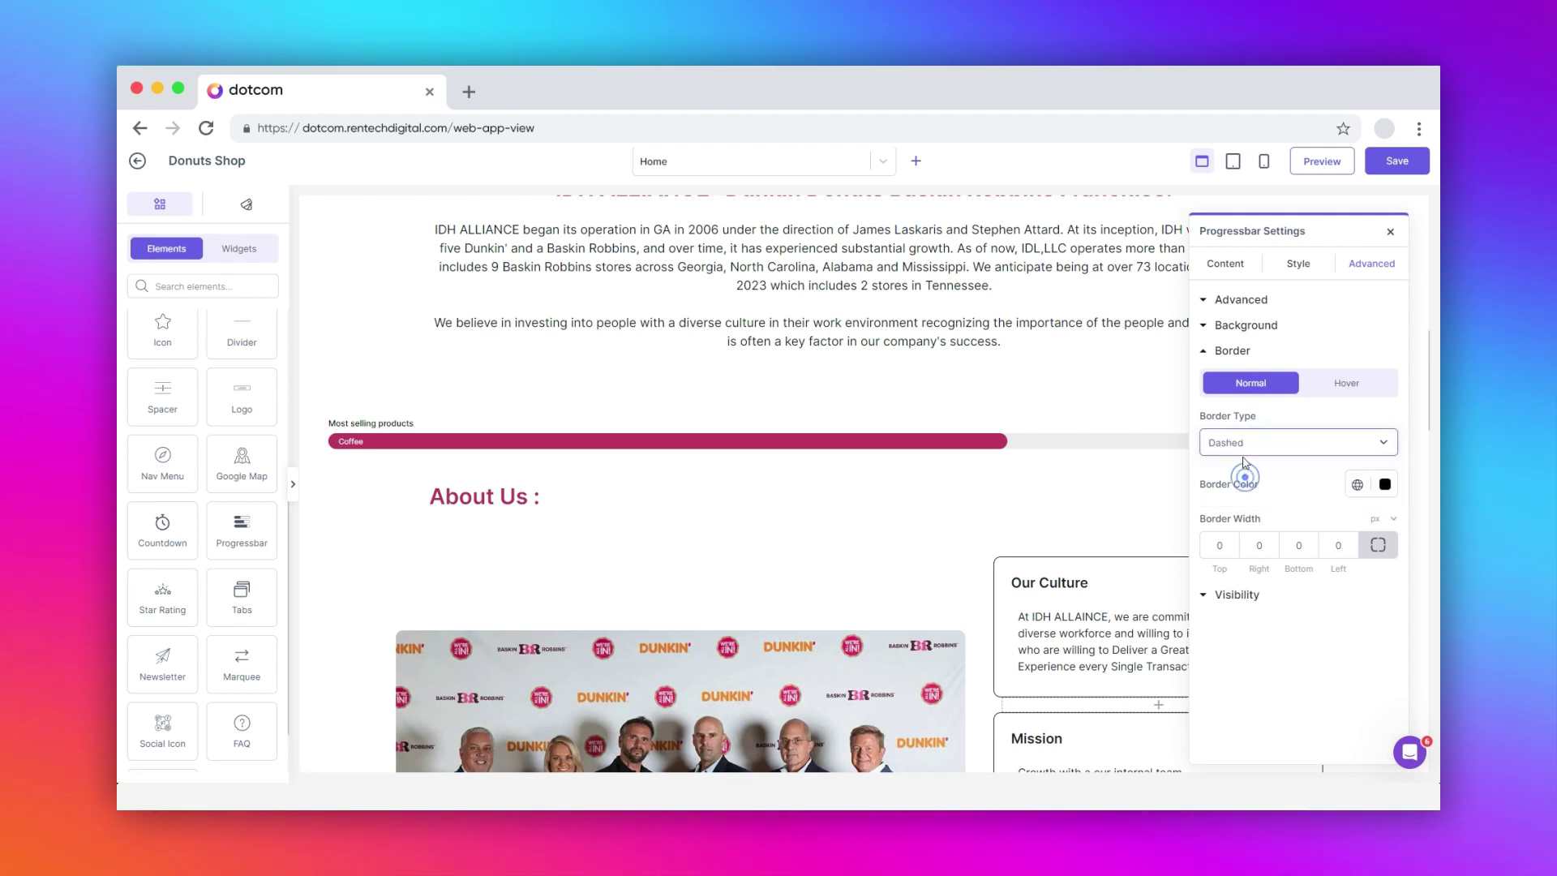
{"action": "left_click", "coordinate": [1245, 445]}
{"action": "left_click", "coordinate": [1235, 465]}
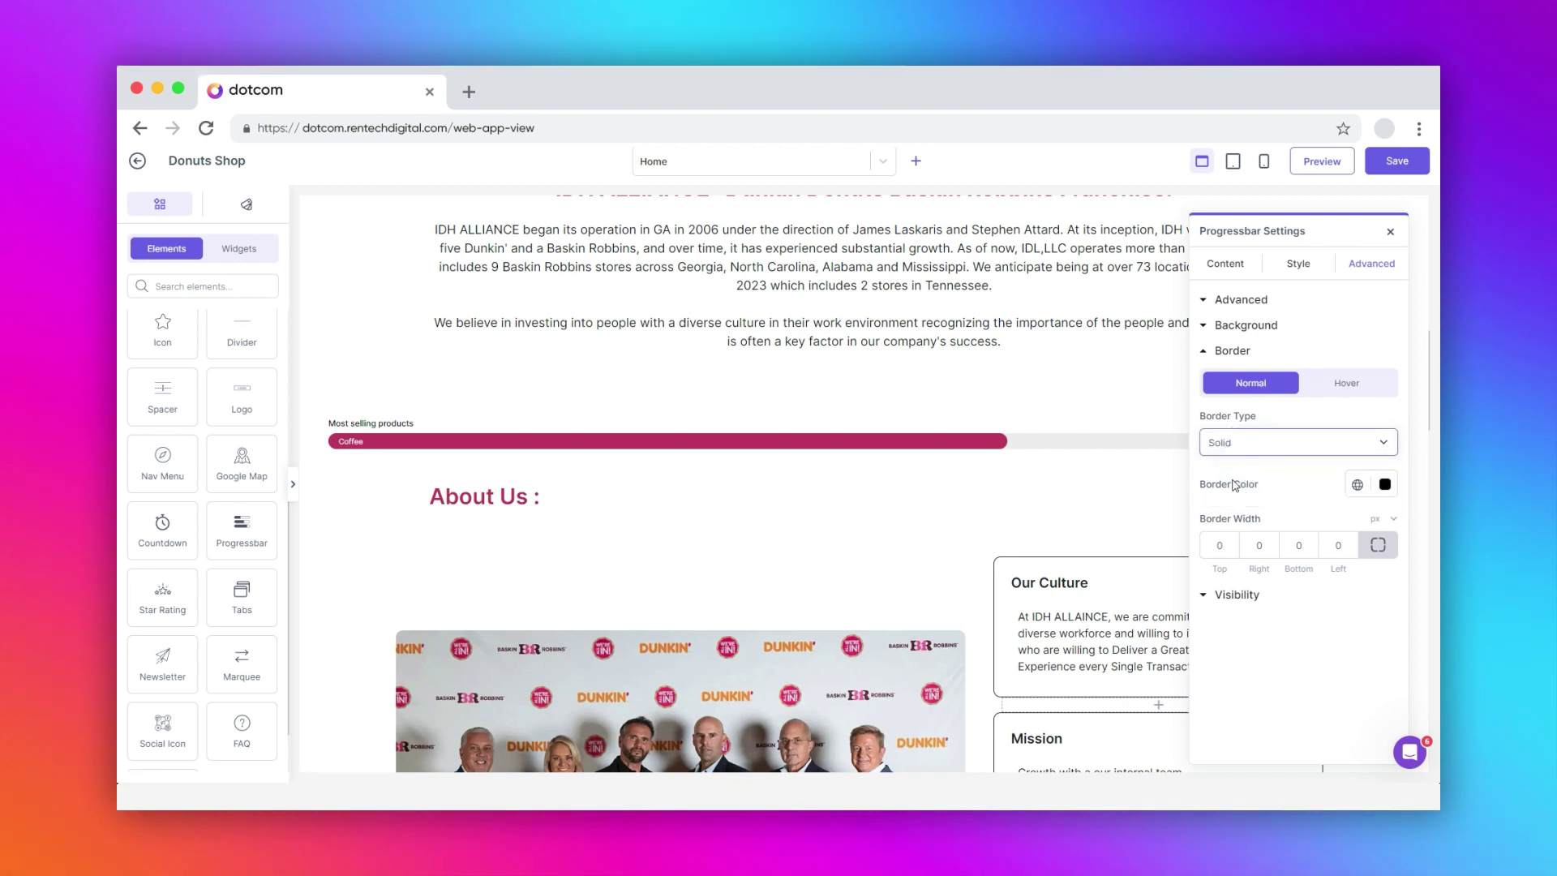
Step: Try hiding the progress bar on desktop, tablet portrait and mobile portrait, and switch all three options back off
{"action": "left_click", "coordinate": [1214, 594]}
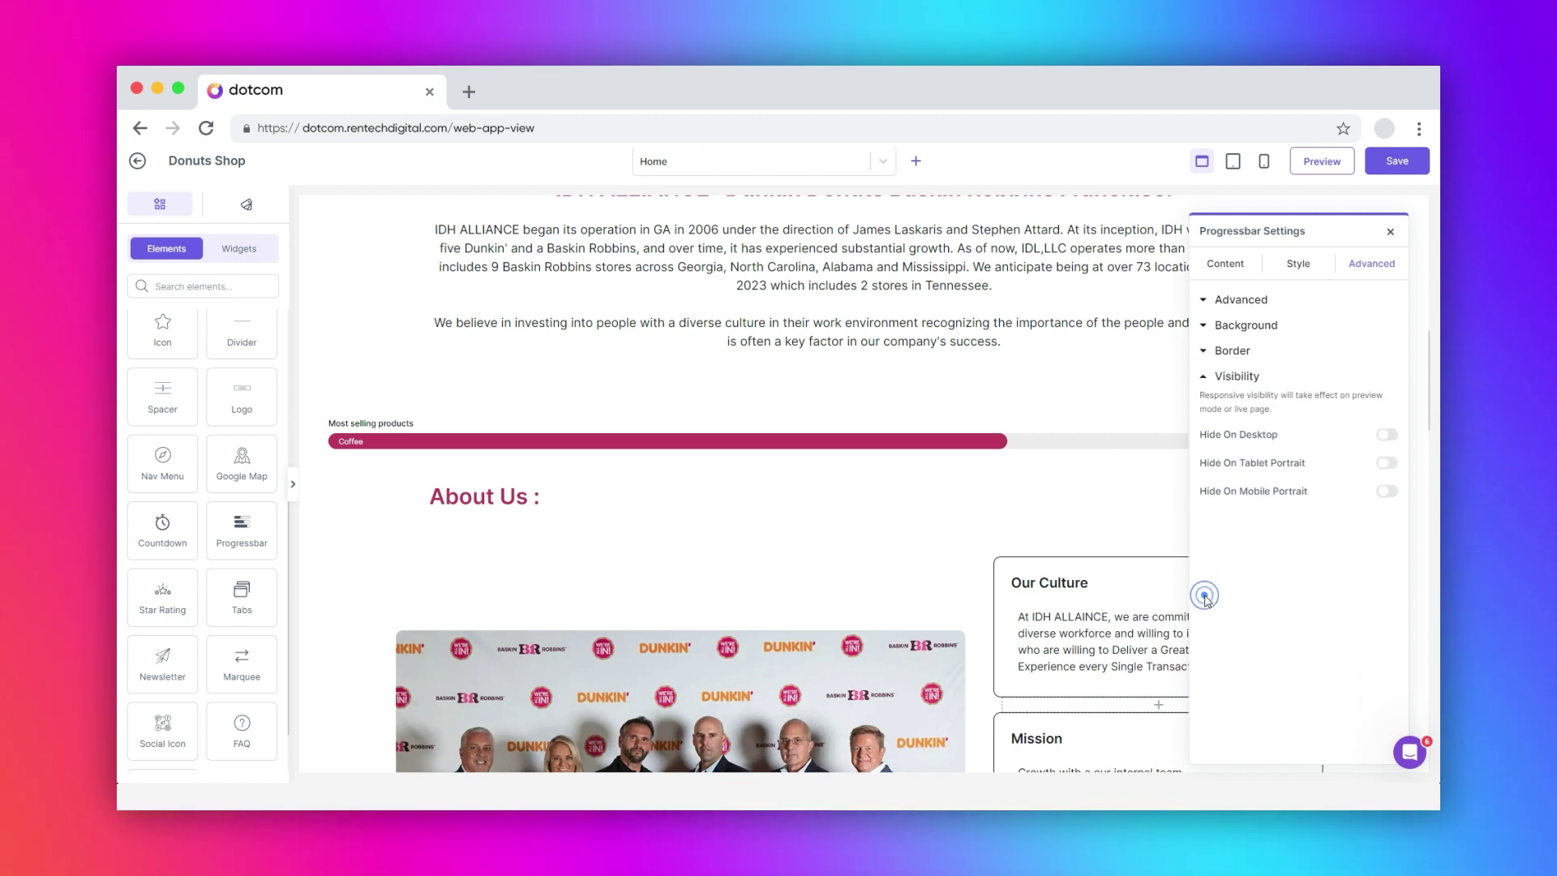
{"action": "left_click", "coordinate": [1387, 435]}
{"action": "left_click", "coordinate": [1387, 463]}
{"action": "left_click", "coordinate": [1388, 490]}
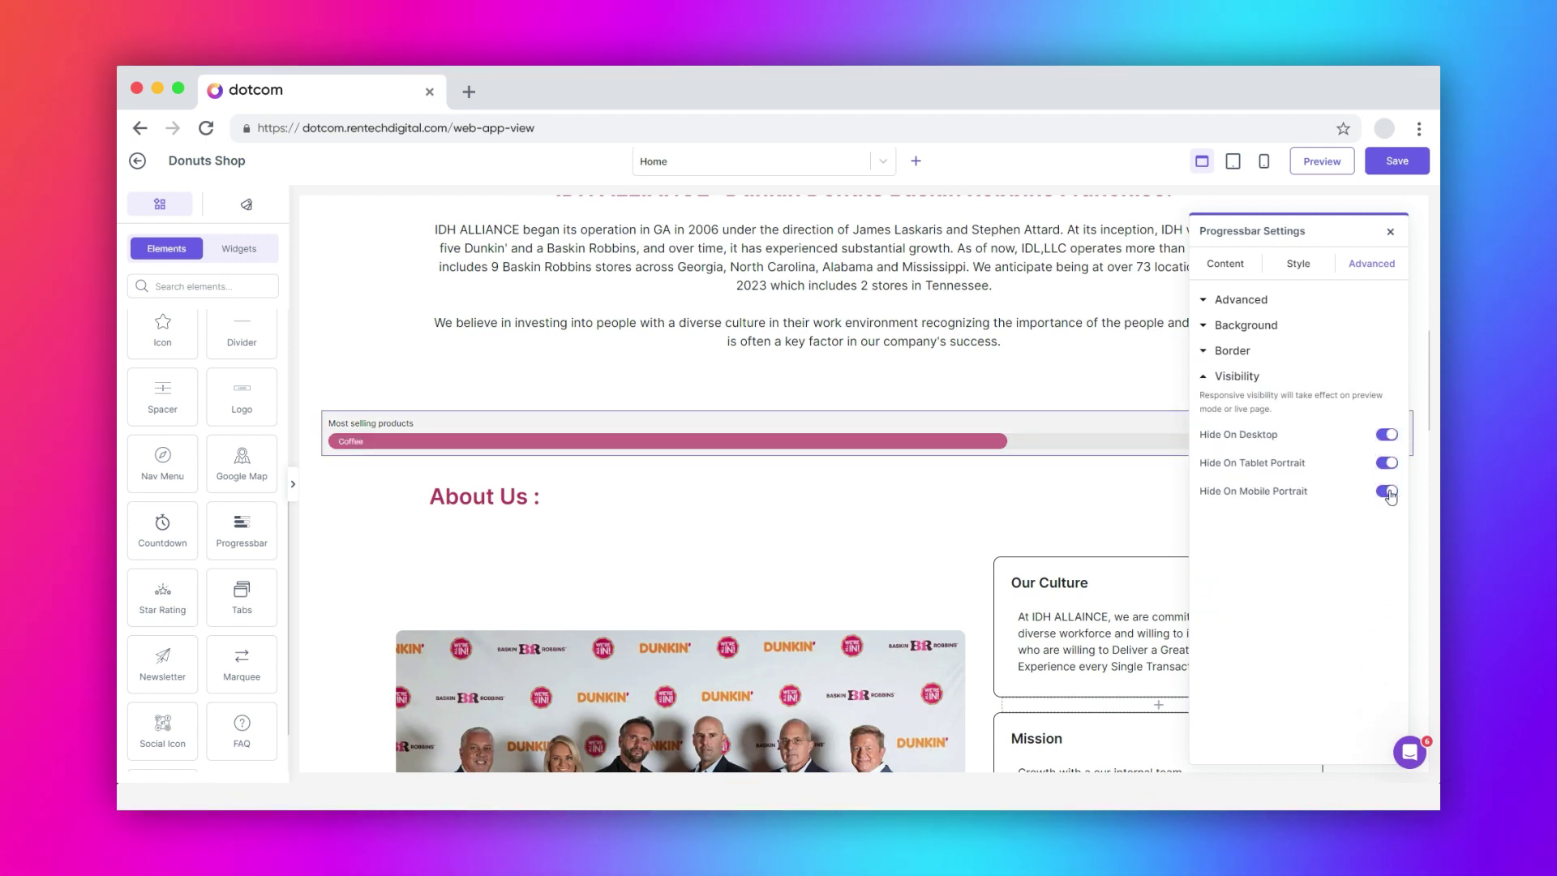
{"action": "left_click", "coordinate": [1387, 490]}
{"action": "left_click", "coordinate": [1384, 435]}
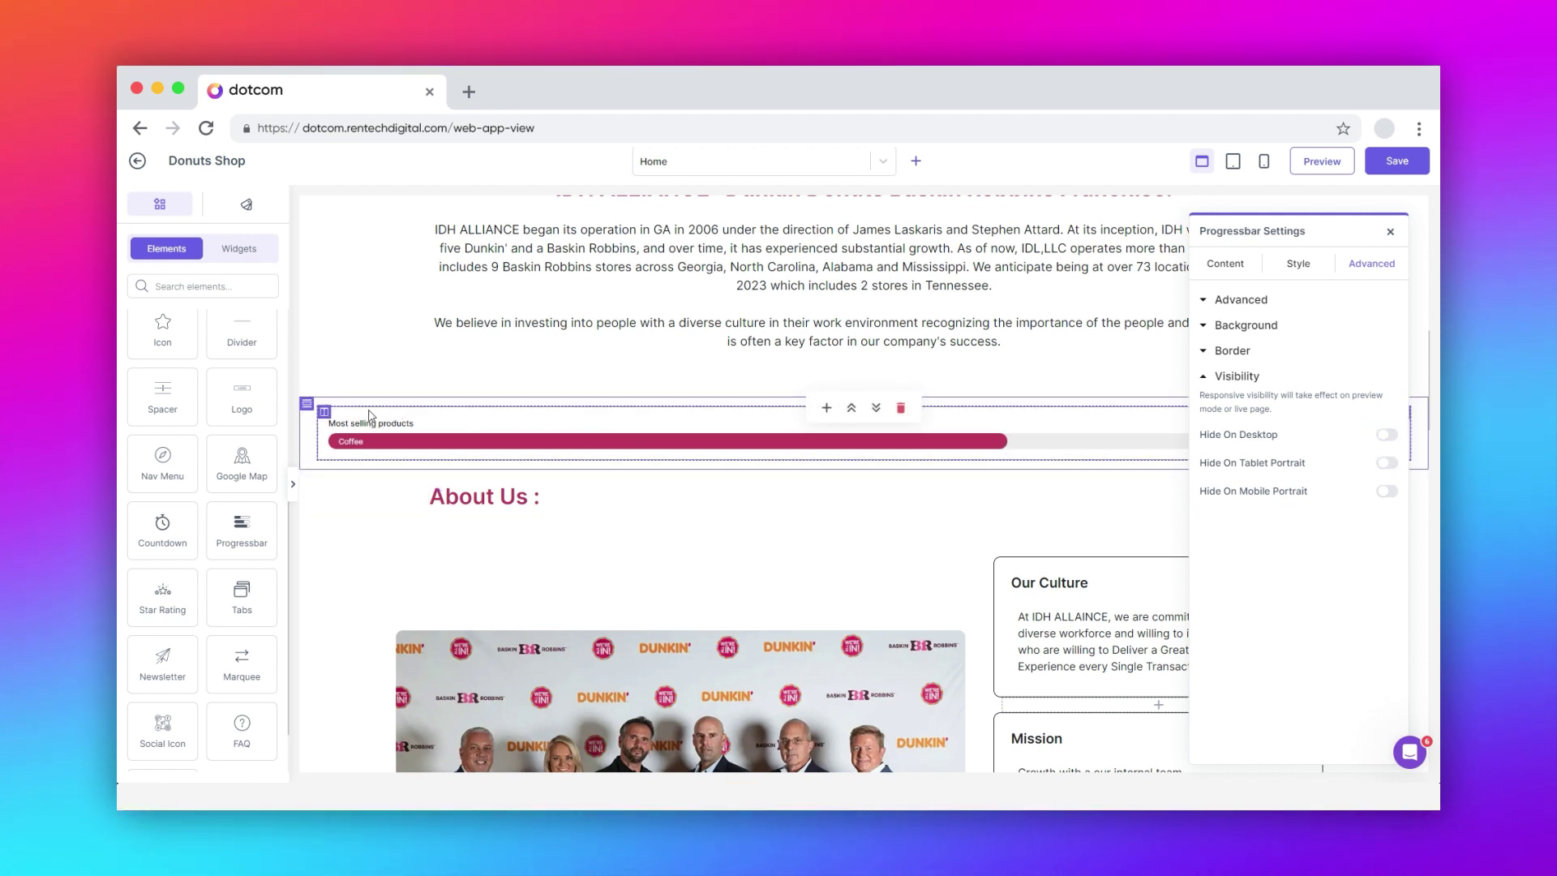
Step: Set the width of the column holding the progress bar to Custom at 100% and its column gap to 18 px
{"action": "left_click", "coordinate": [325, 413]}
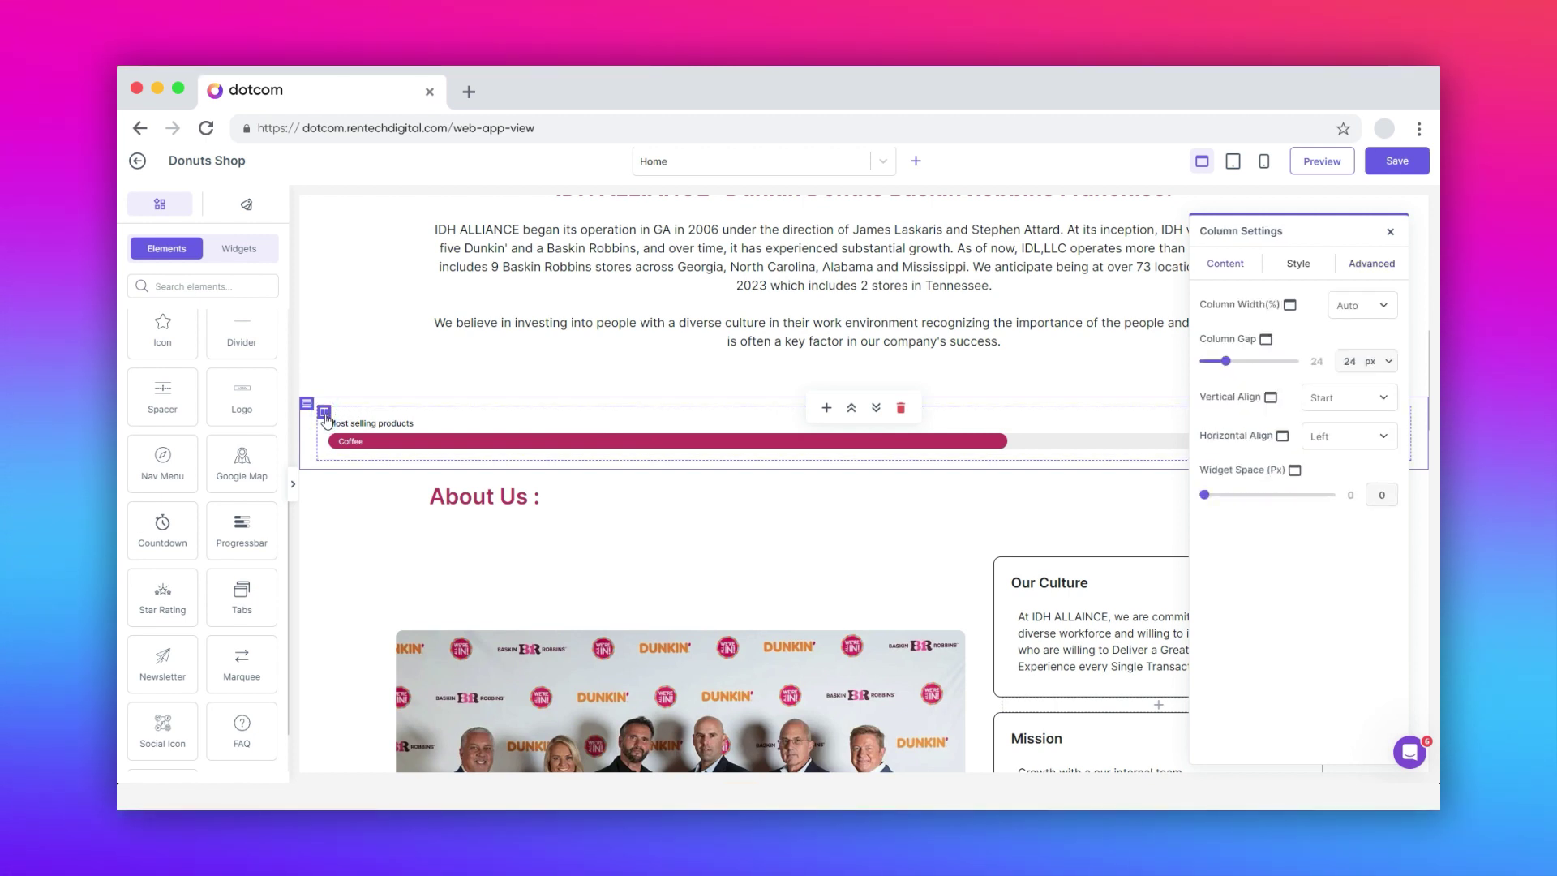
{"action": "left_click", "coordinate": [1297, 266]}
{"action": "left_click", "coordinate": [1382, 268]}
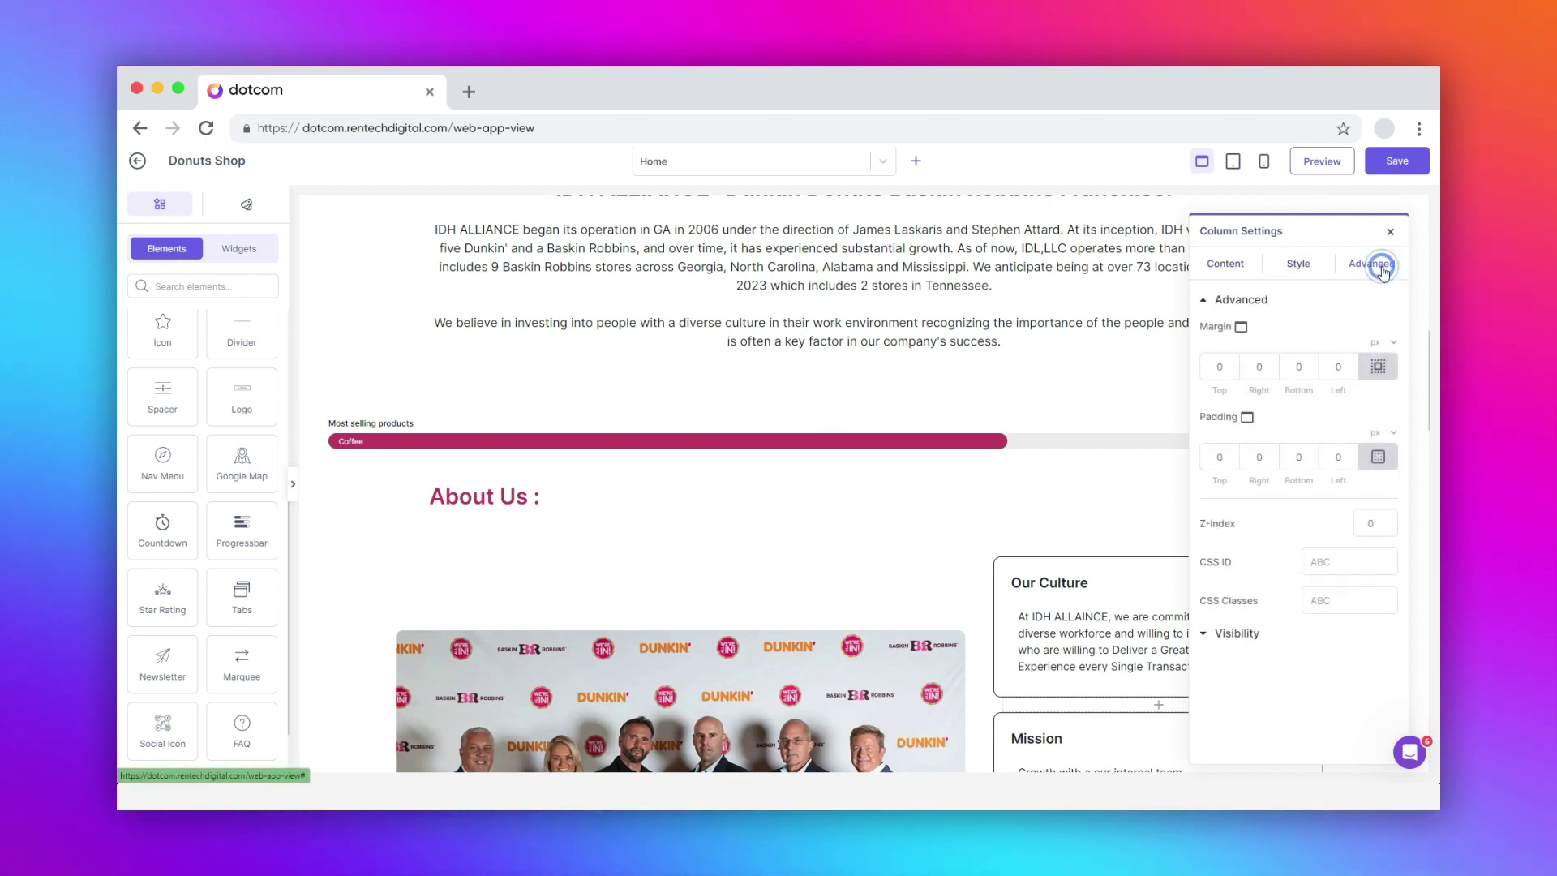
{"action": "left_click", "coordinate": [1236, 268]}
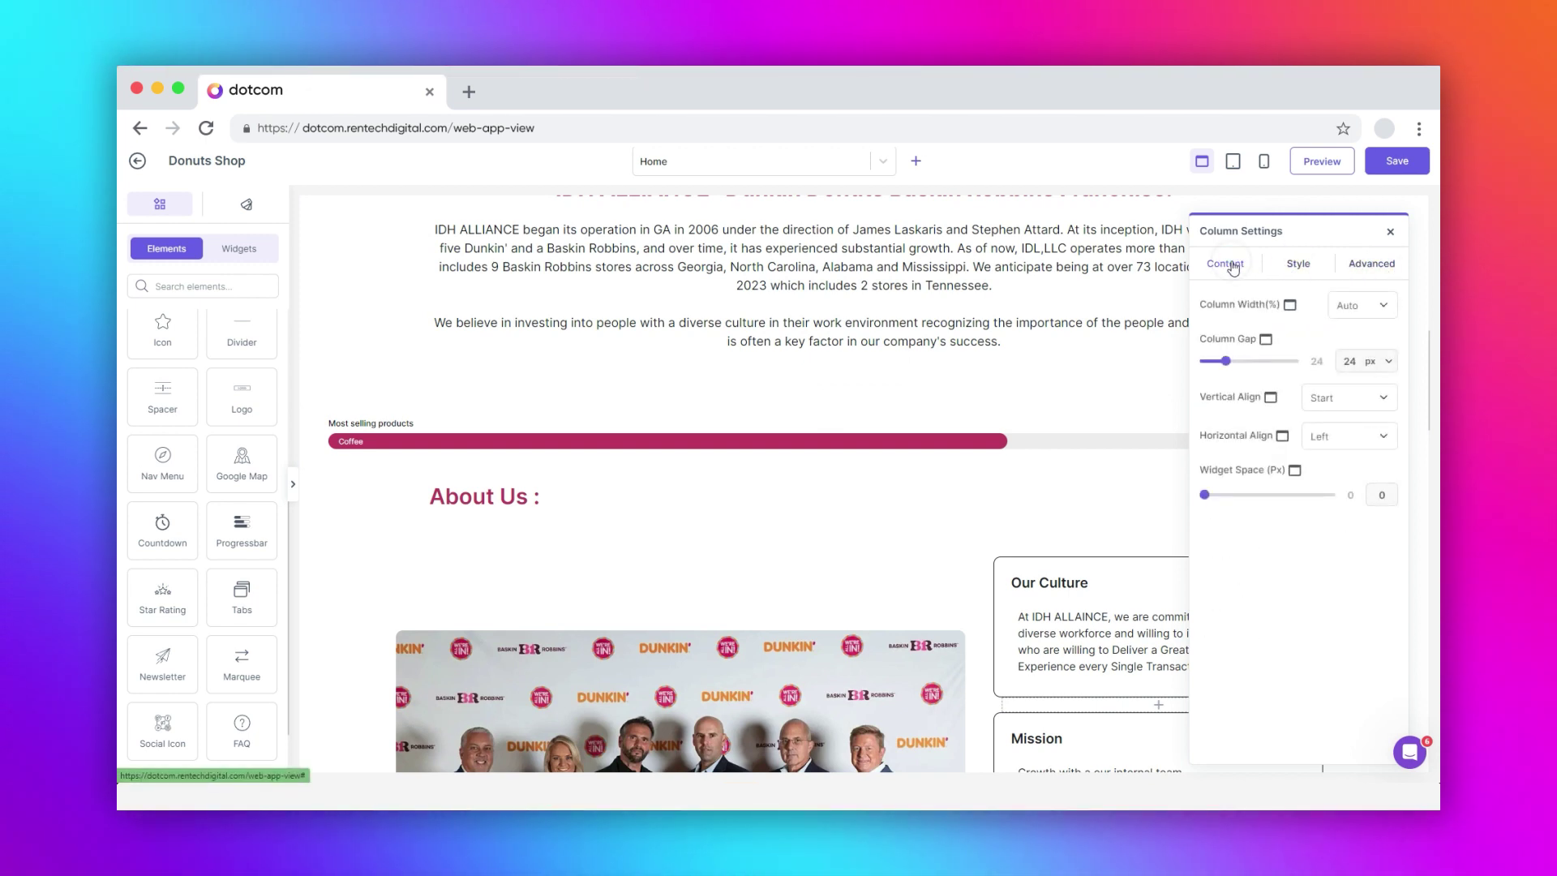
{"action": "left_click", "coordinate": [1348, 304]}
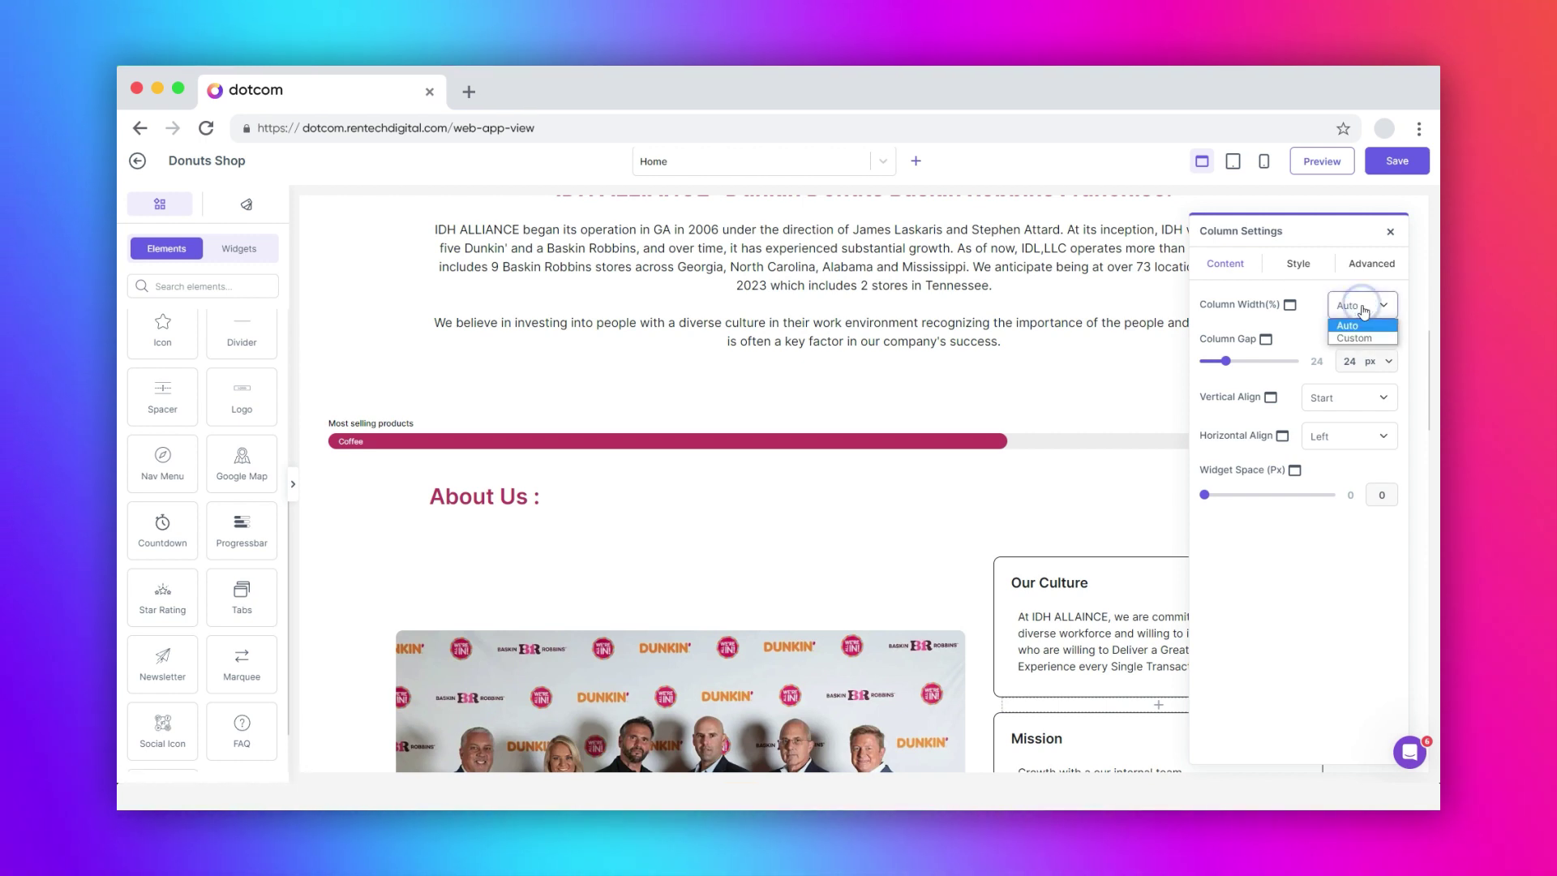
{"action": "left_click", "coordinate": [1352, 334]}
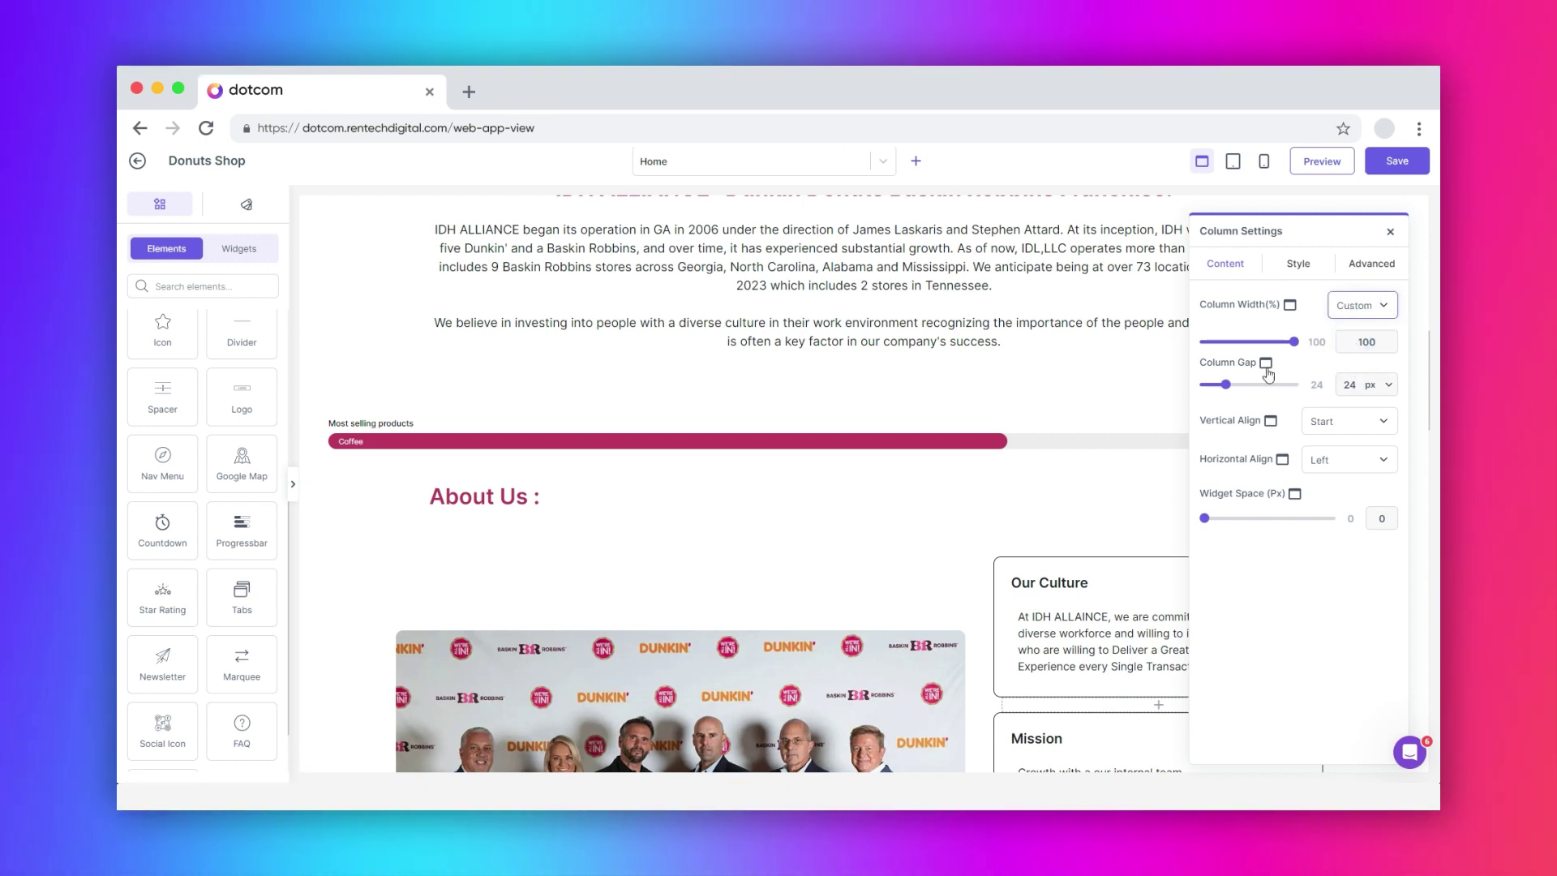
{"action": "mouse_move", "coordinate": [1227, 390]}
{"action": "left_mouse_down"}
{"action": "mouse_move", "coordinate": [1289, 396]}
{"action": "mouse_move", "coordinate": [1225, 398]}
{"action": "left_mouse_up"}
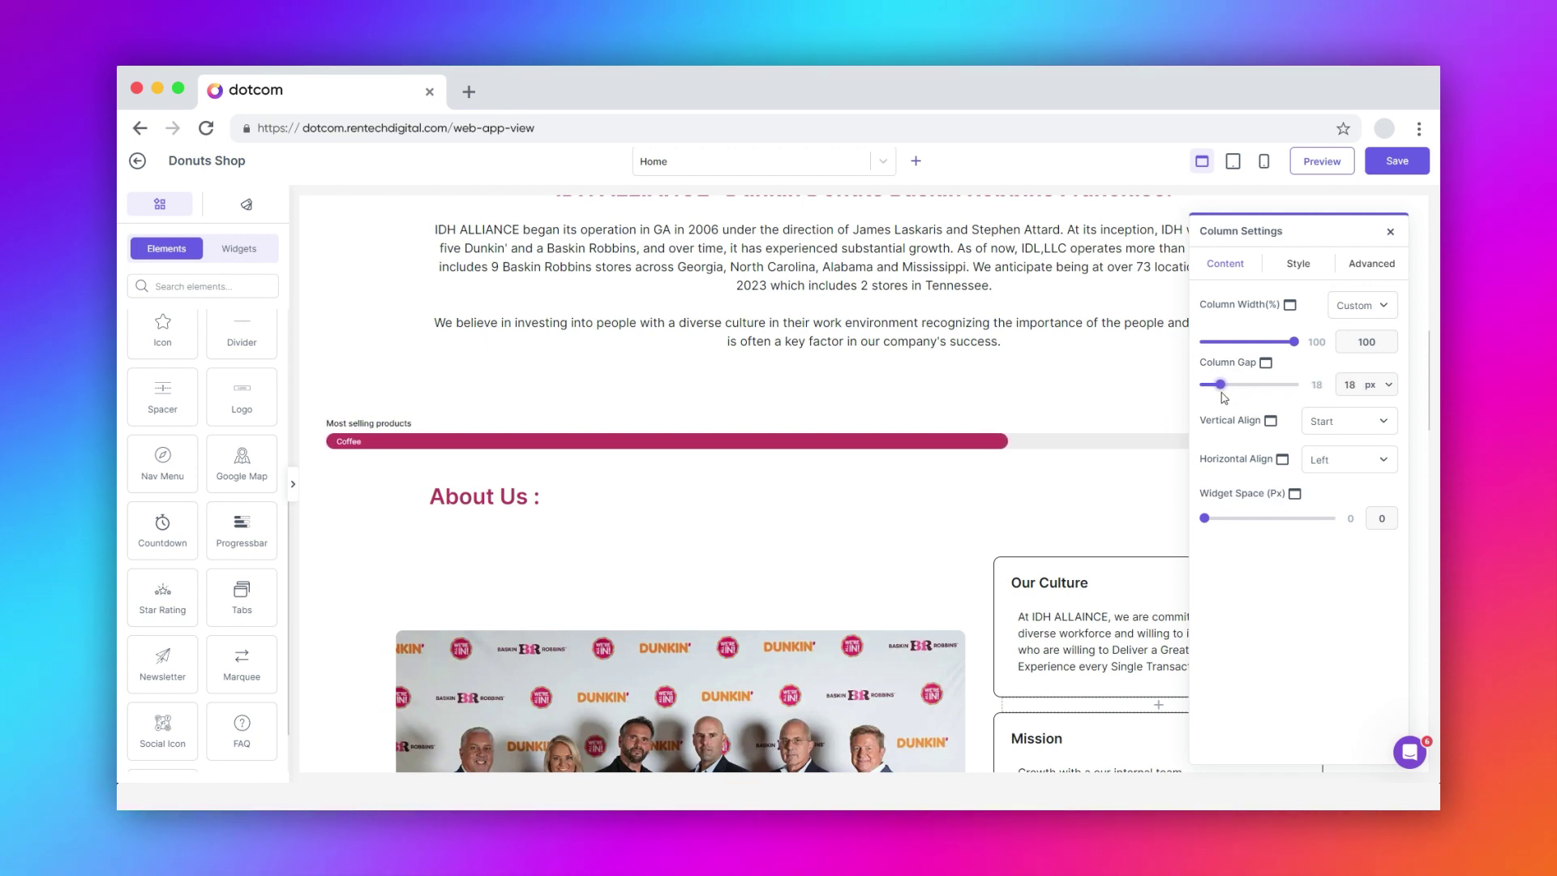
Step: Try the column's End vertical alignment, return it to Start, and set the widget space to 5 px
{"action": "left_click", "coordinate": [1319, 423]}
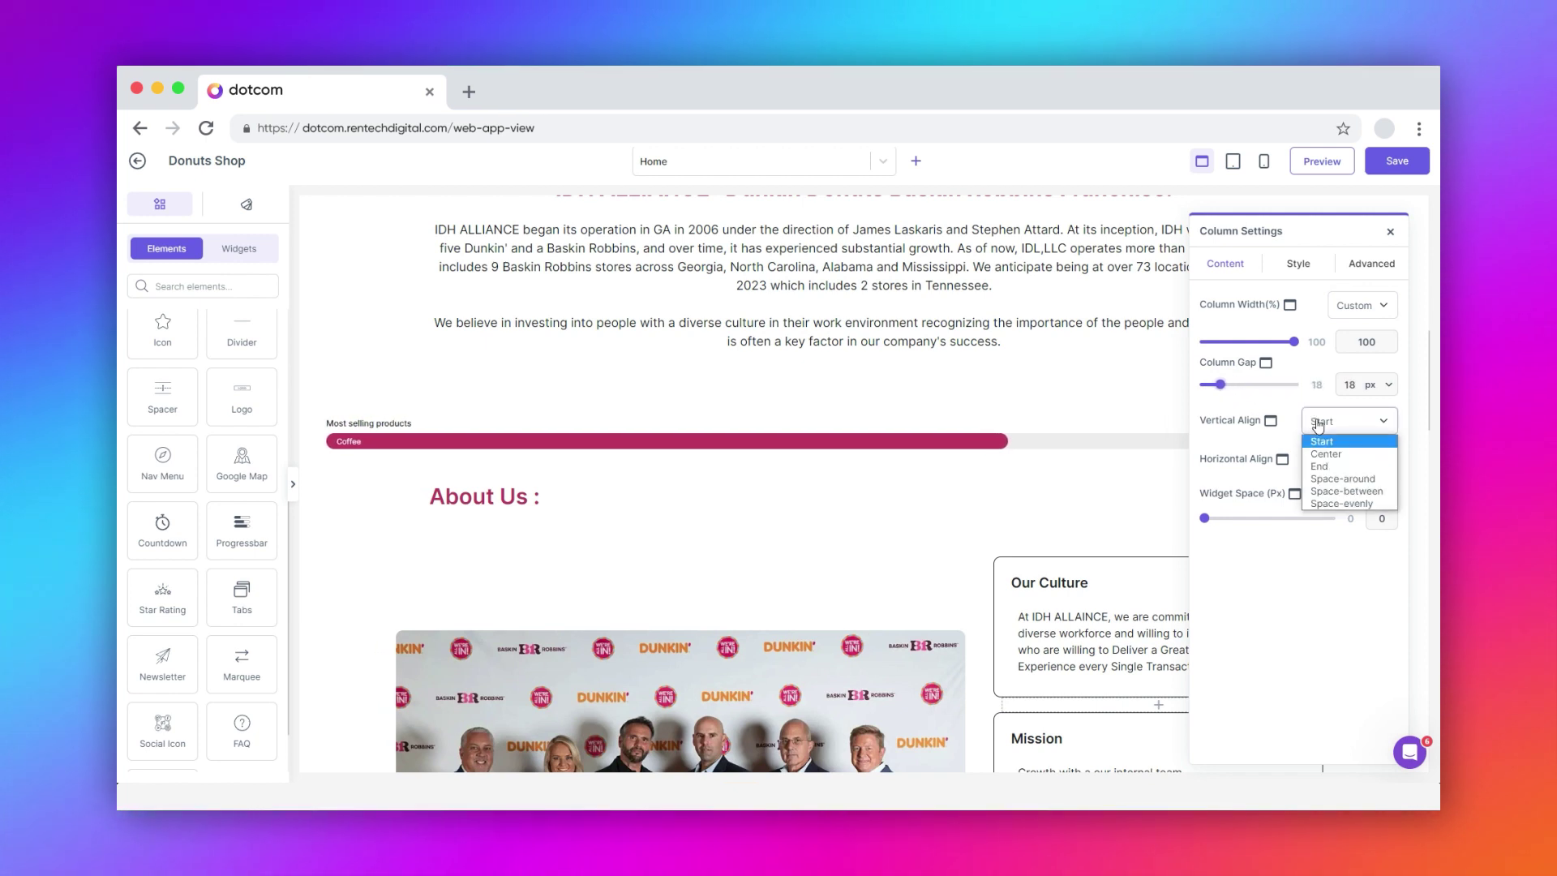
{"action": "left_click", "coordinate": [1319, 467]}
{"action": "left_click", "coordinate": [1322, 422]}
{"action": "left_click", "coordinate": [1327, 443]}
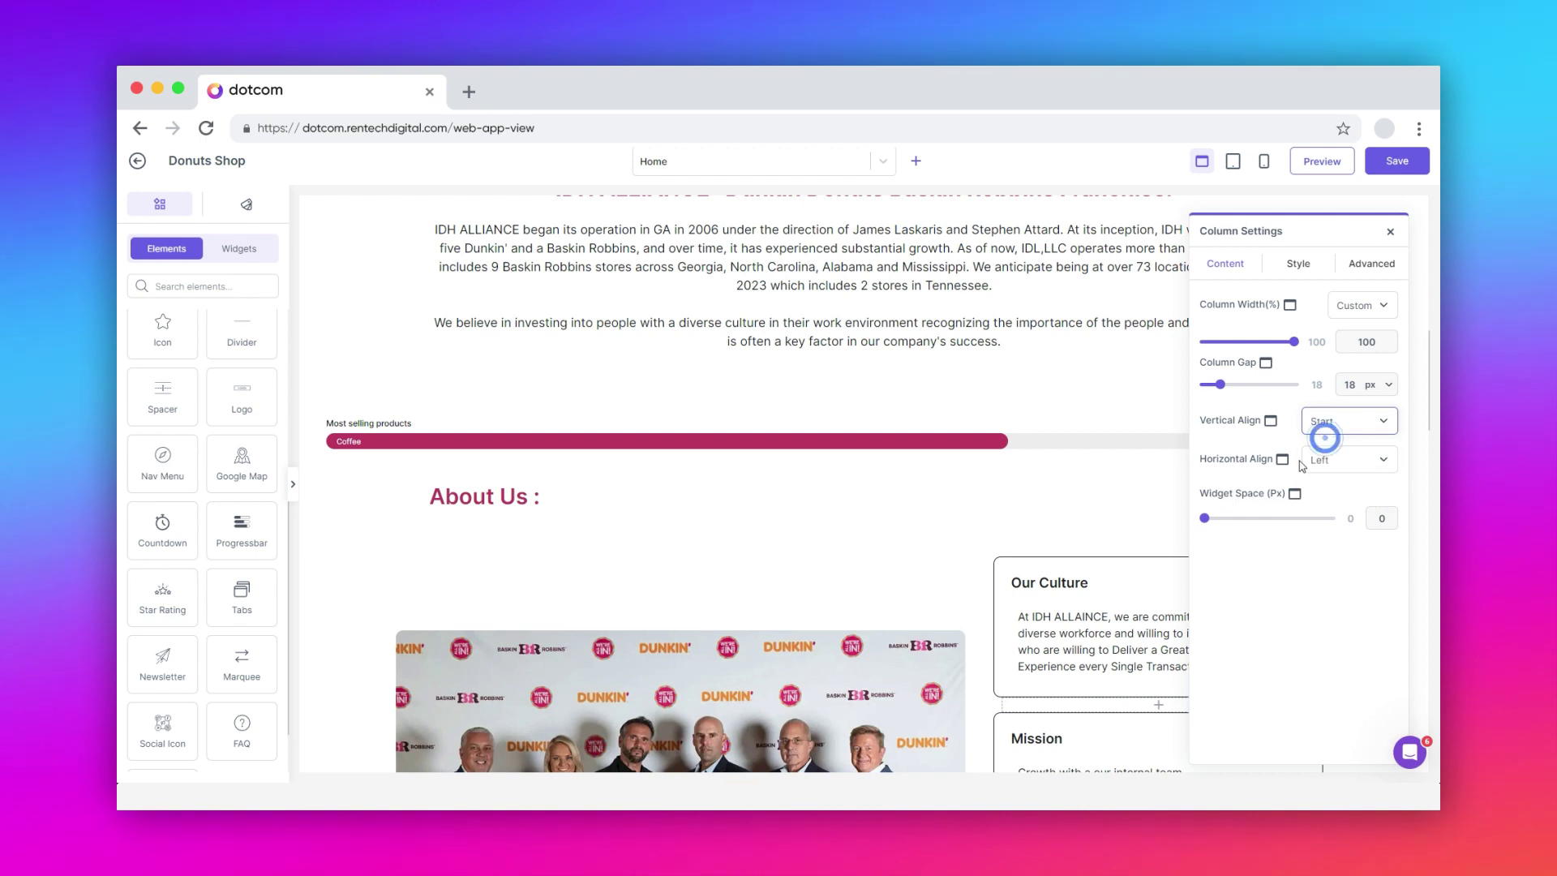
{"action": "mouse_move", "coordinate": [1206, 518]}
{"action": "left_mouse_down"}
{"action": "mouse_move", "coordinate": [1257, 528]}
{"action": "mouse_move", "coordinate": [1211, 531]}
{"action": "left_mouse_up"}
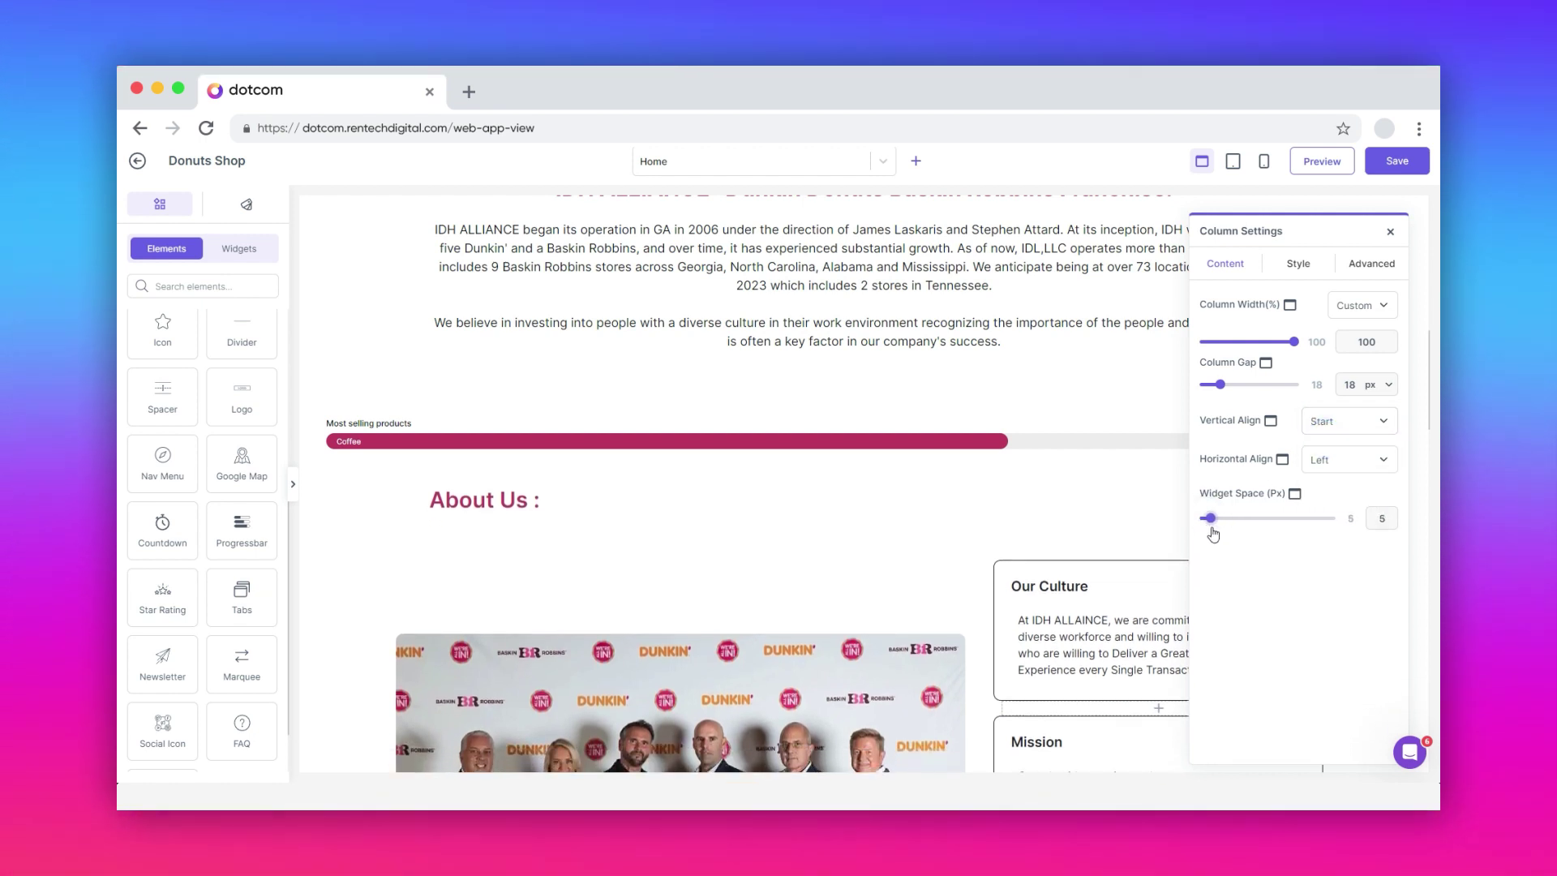
Step: Examine the column's background settings for the normal and hover states, its background types, and its border settings
{"action": "left_click", "coordinate": [1299, 266]}
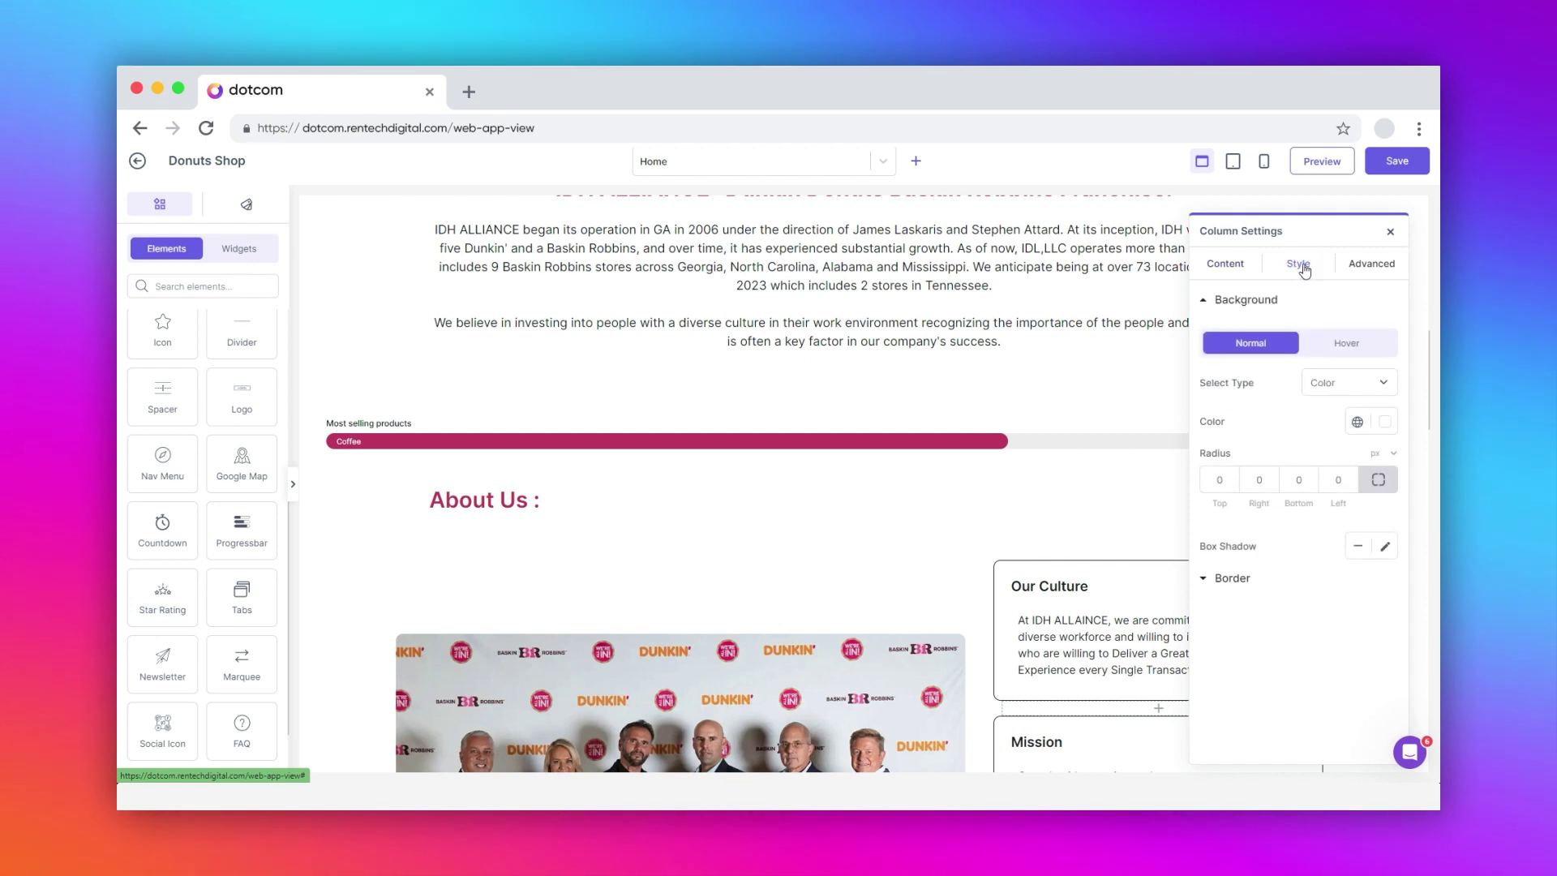
{"action": "left_click", "coordinate": [1329, 349]}
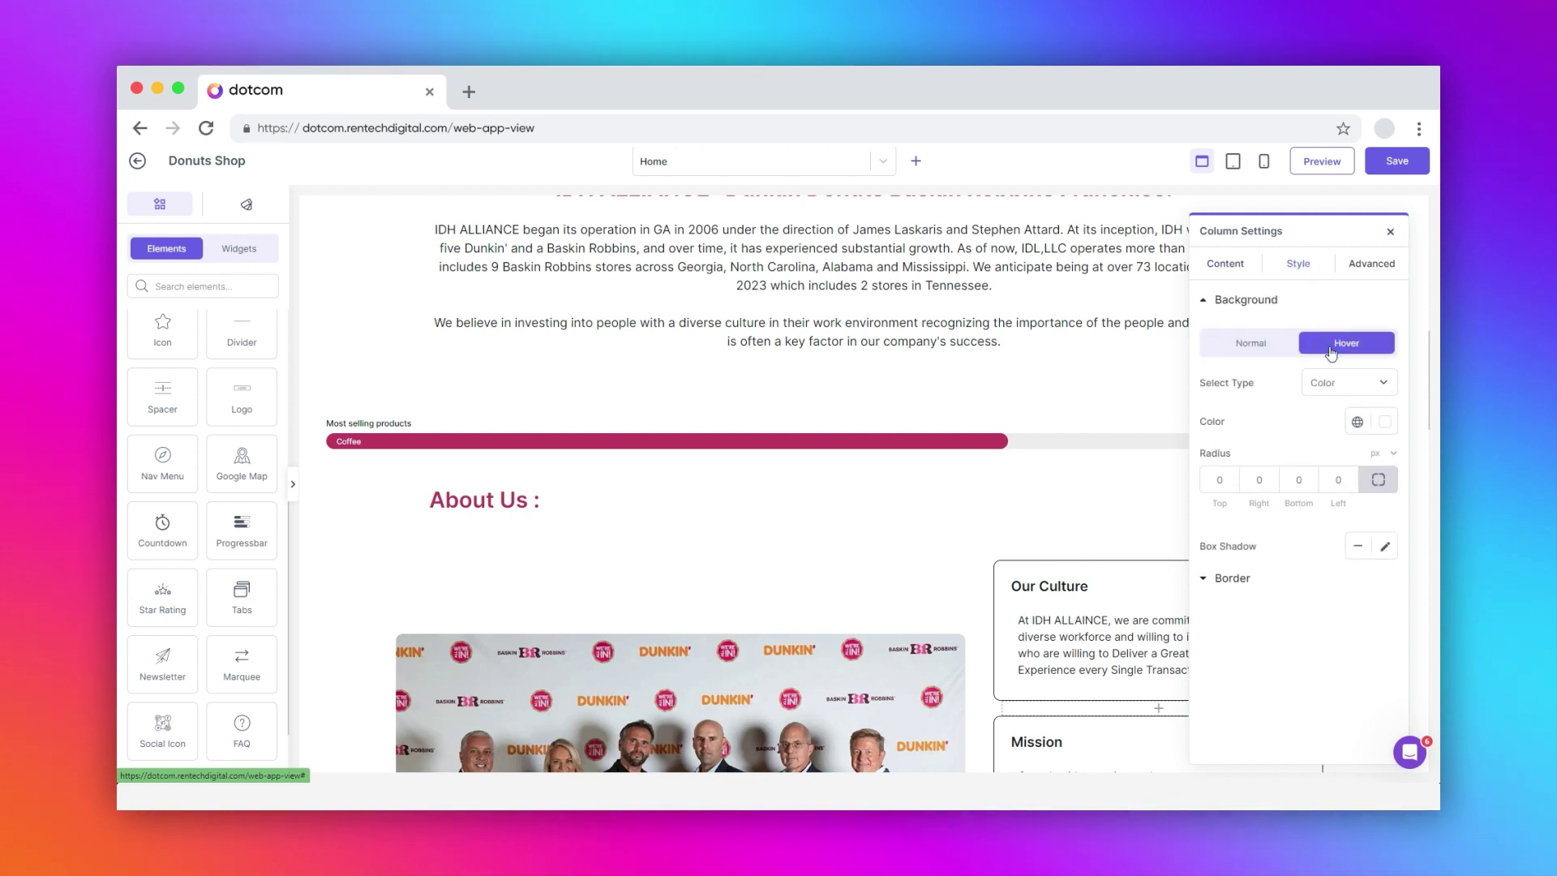
{"action": "left_click", "coordinate": [1256, 349]}
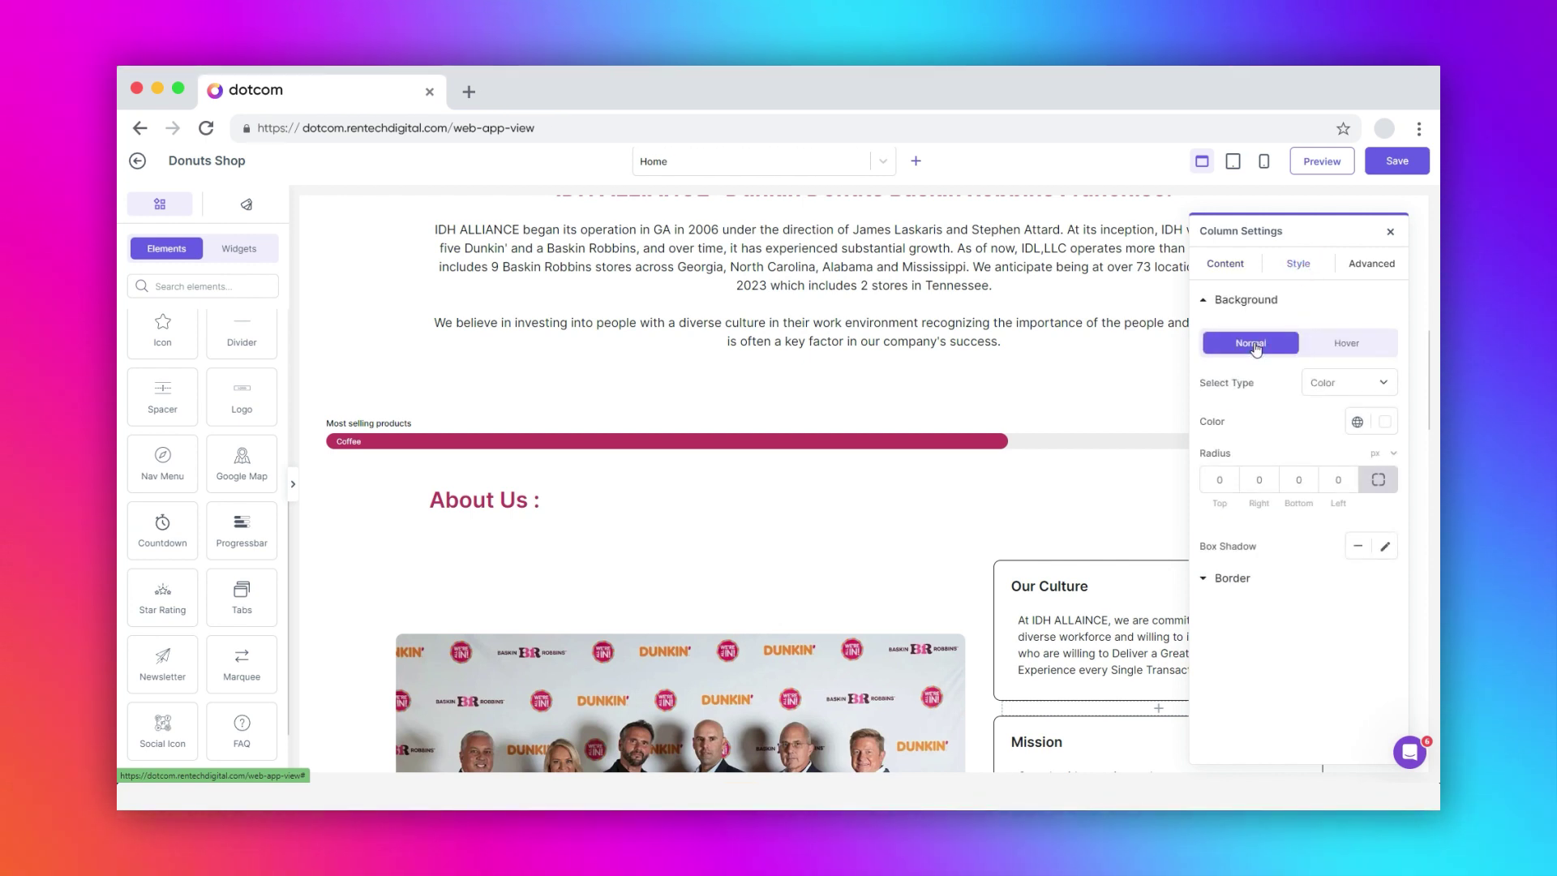
{"action": "left_click", "coordinate": [1325, 383]}
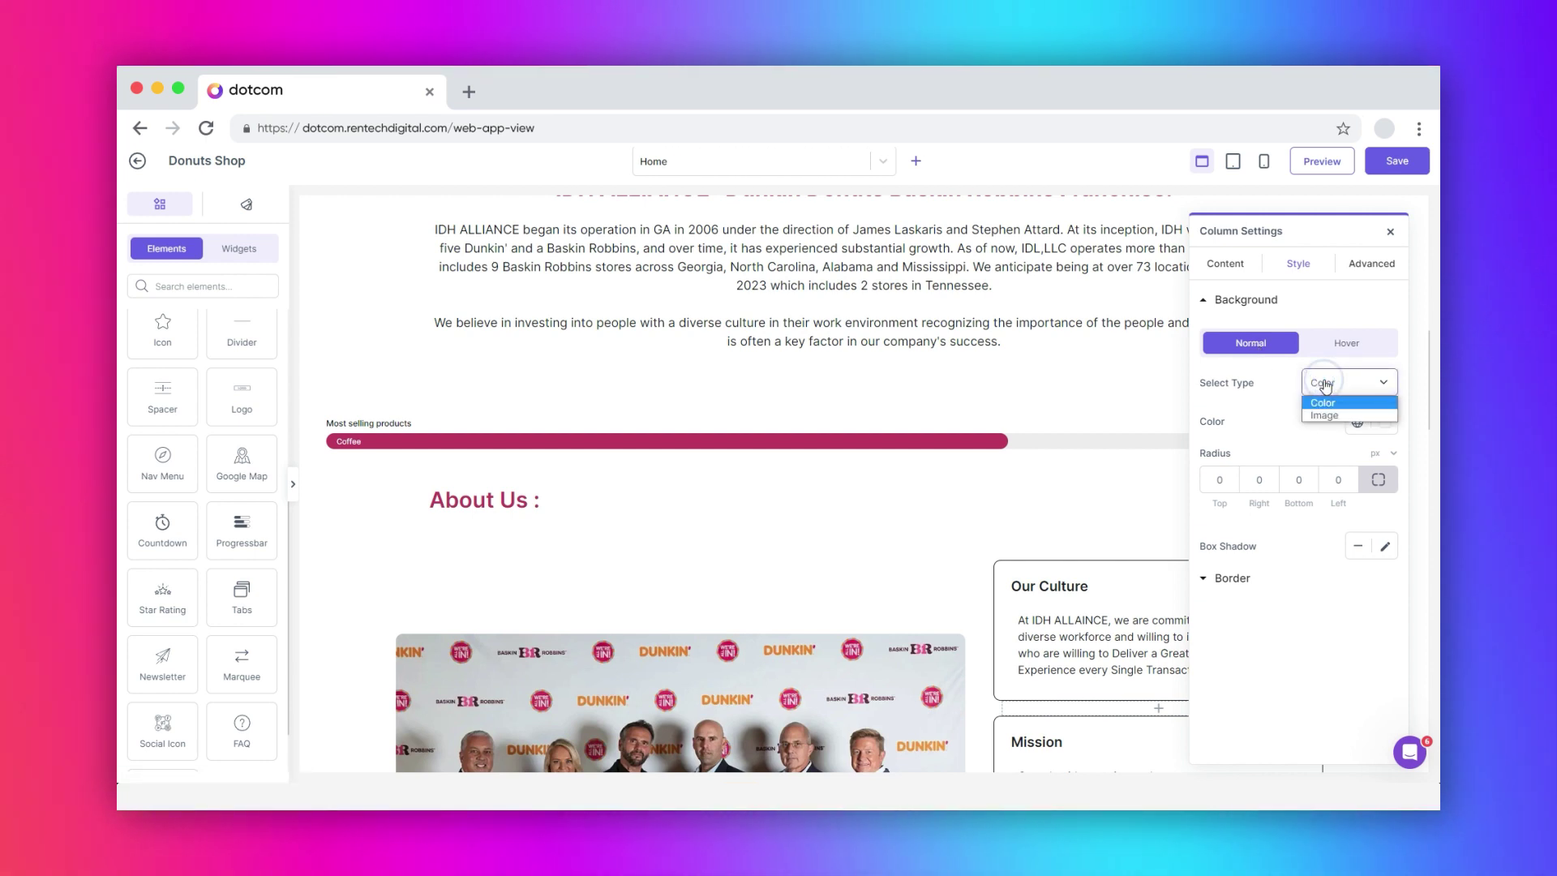
{"action": "left_click", "coordinate": [1310, 402]}
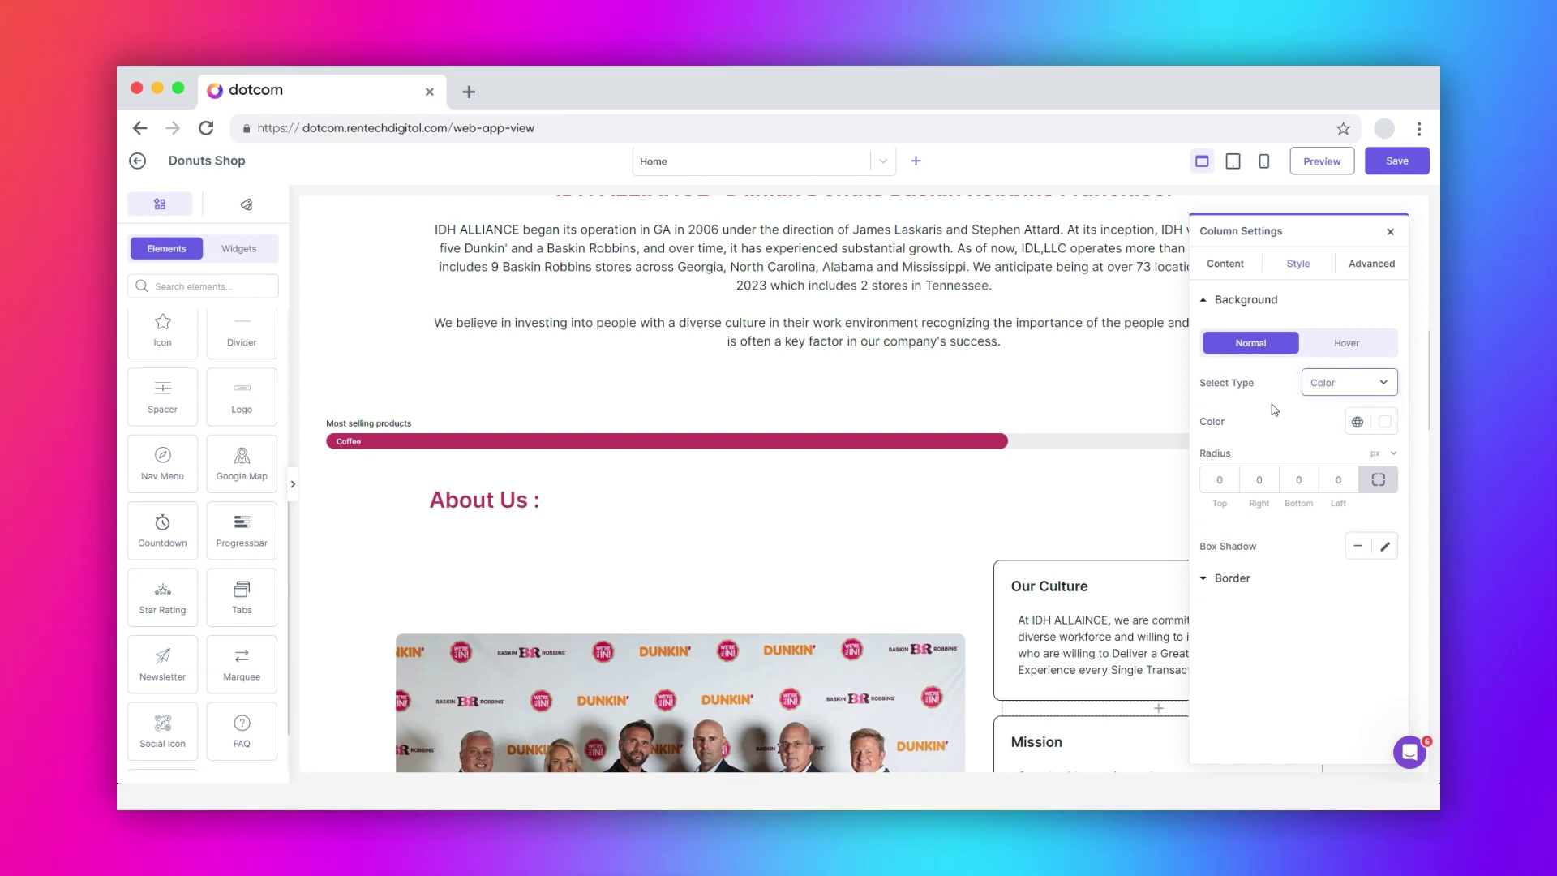
{"action": "left_click", "coordinate": [1273, 408]}
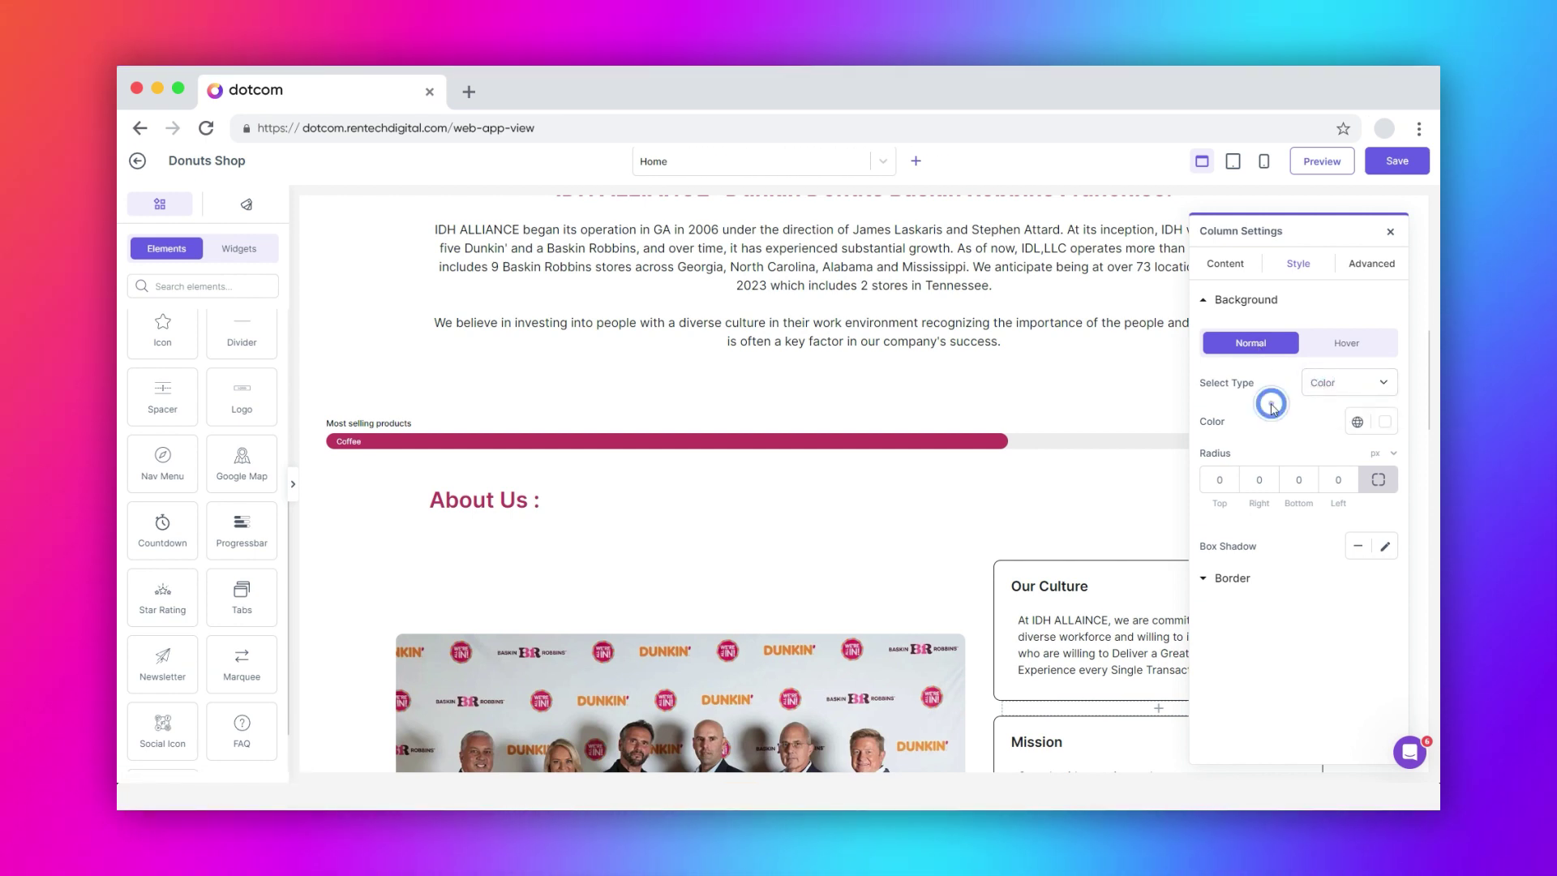
{"action": "left_click", "coordinate": [1206, 581]}
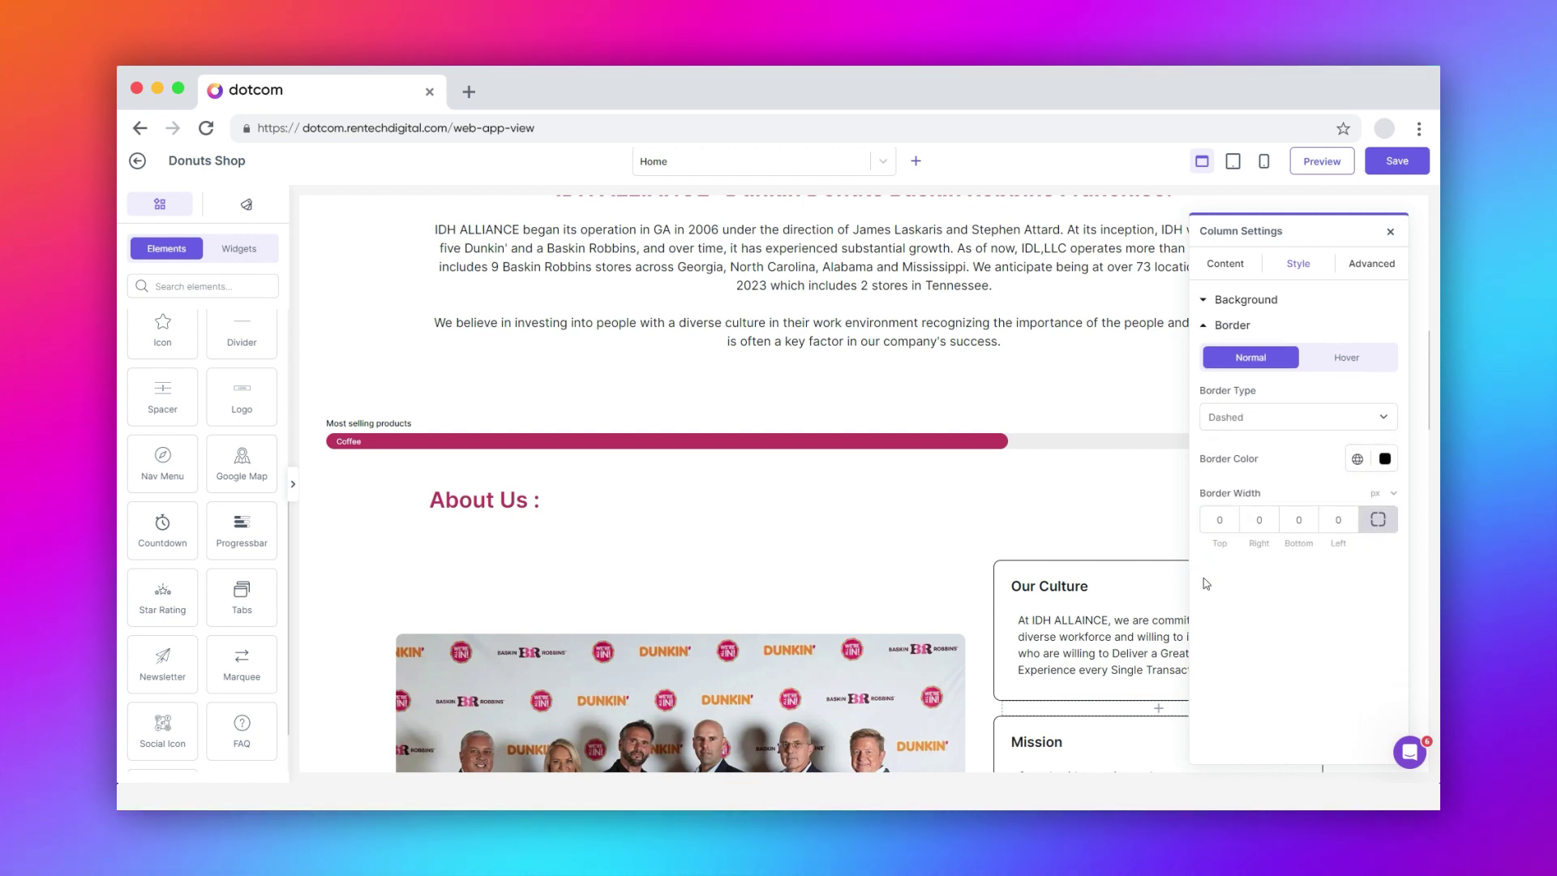
Step: Examine the column's advanced settings, covering margin, padding, Z-index and CSS fields, along with its visibility options
{"action": "left_click", "coordinate": [1369, 271]}
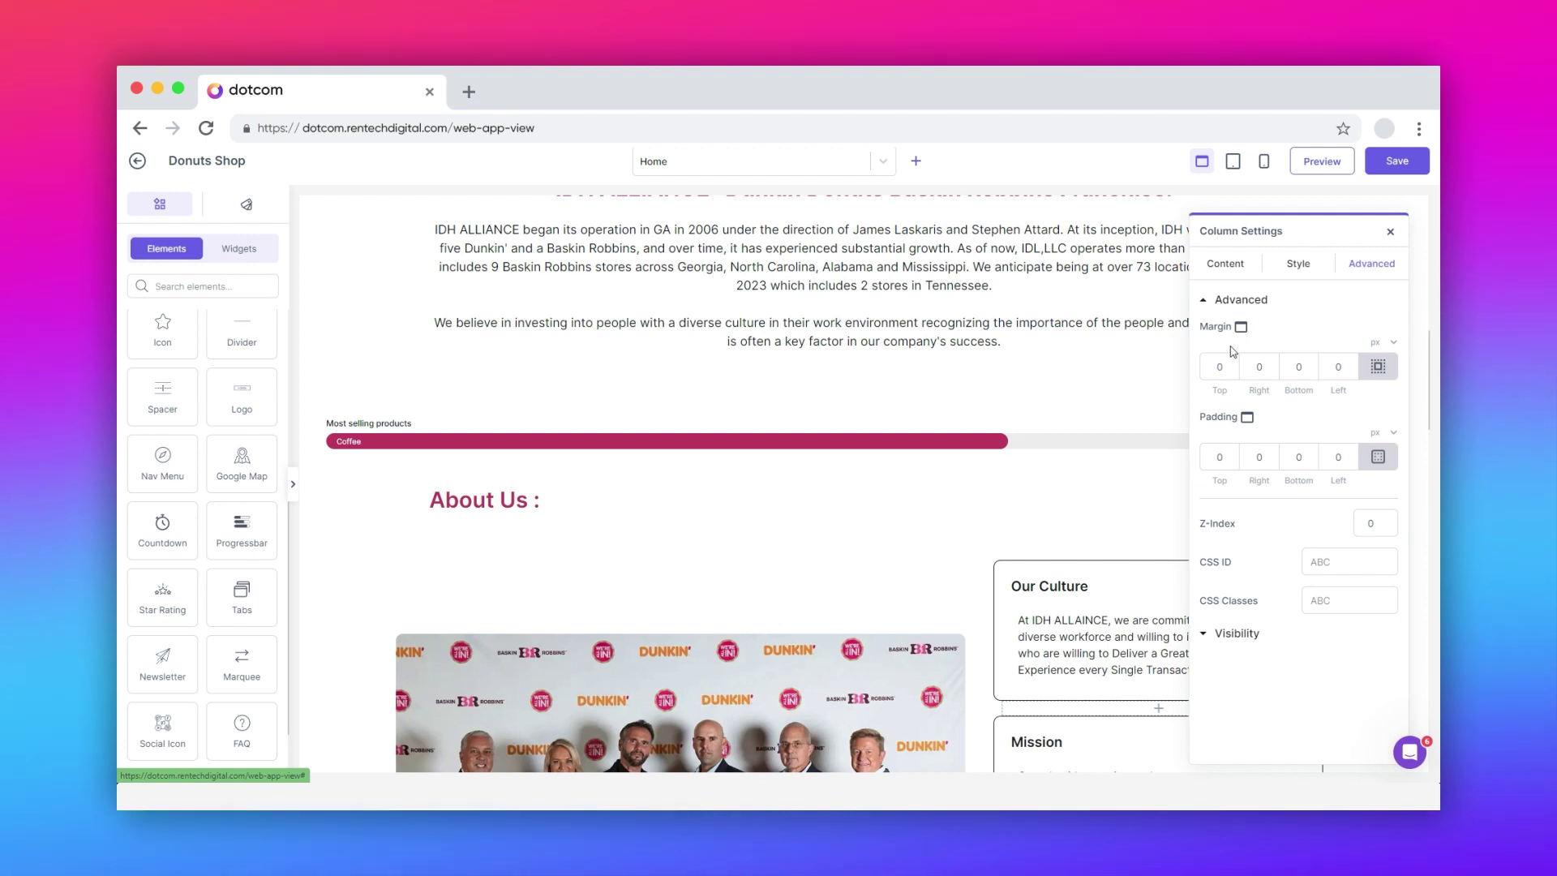
{"action": "left_click", "coordinate": [1208, 634]}
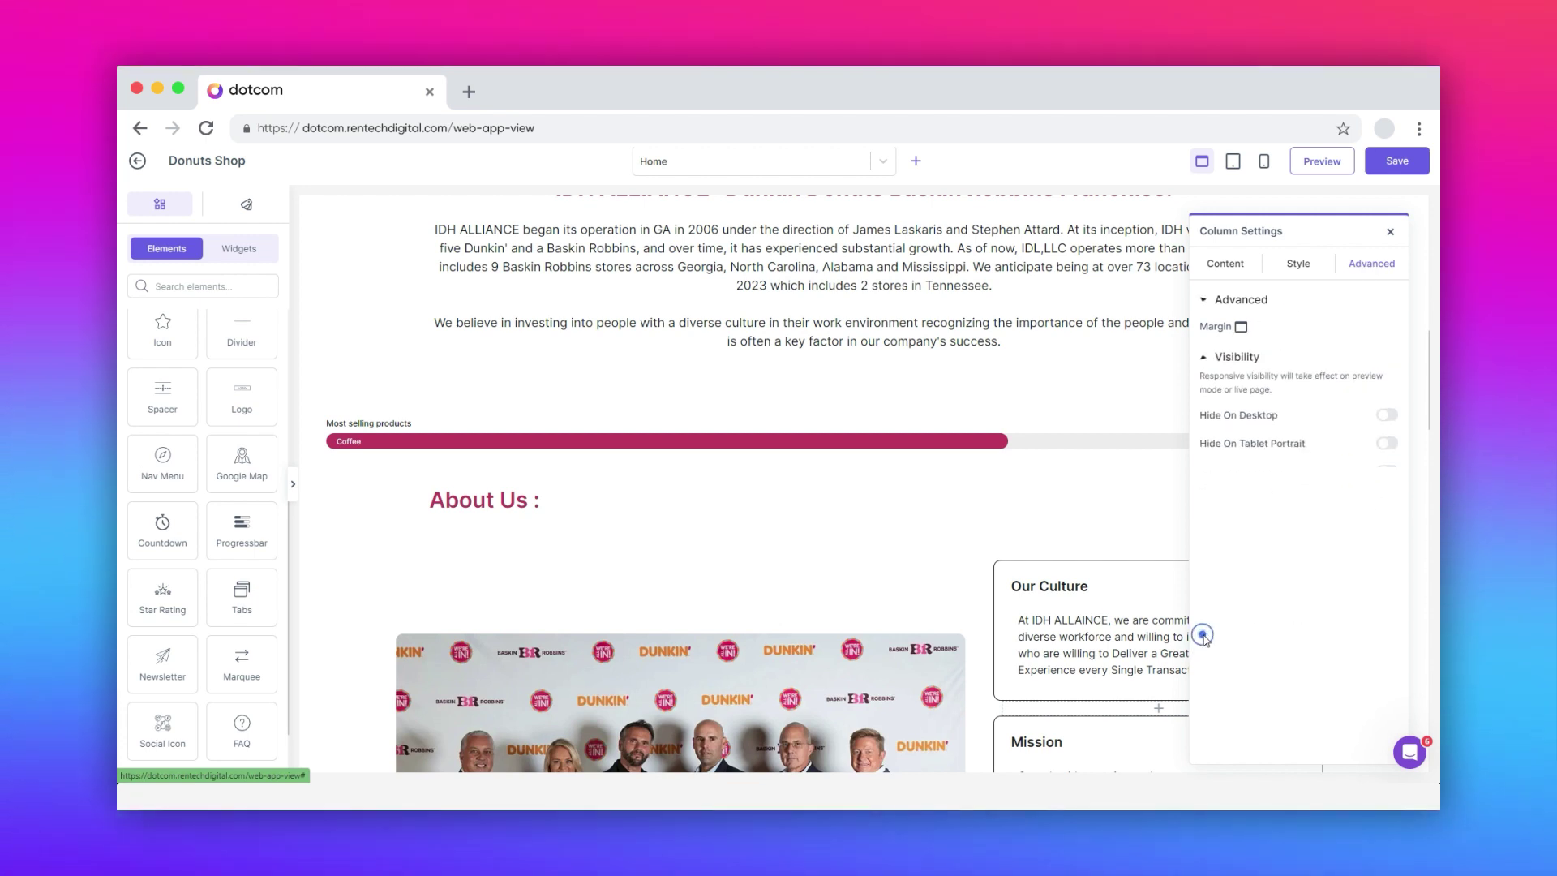
{"action": "left_click", "coordinate": [1205, 301]}
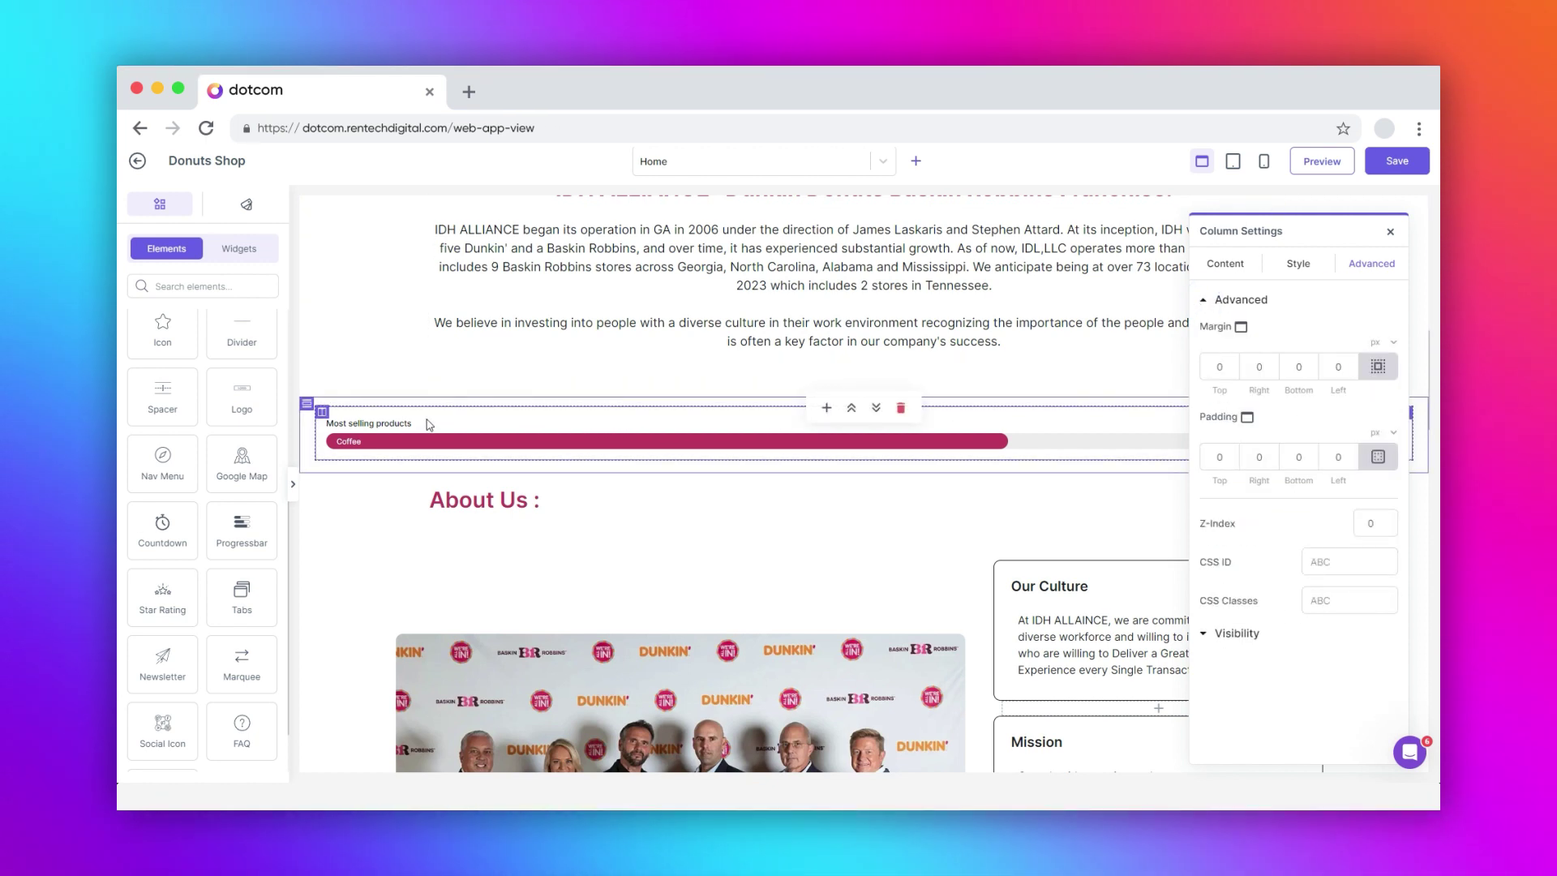
Step: Open the settings of the row holding the progress bar and look through its content, style and advanced options
{"action": "left_click", "coordinate": [307, 405]}
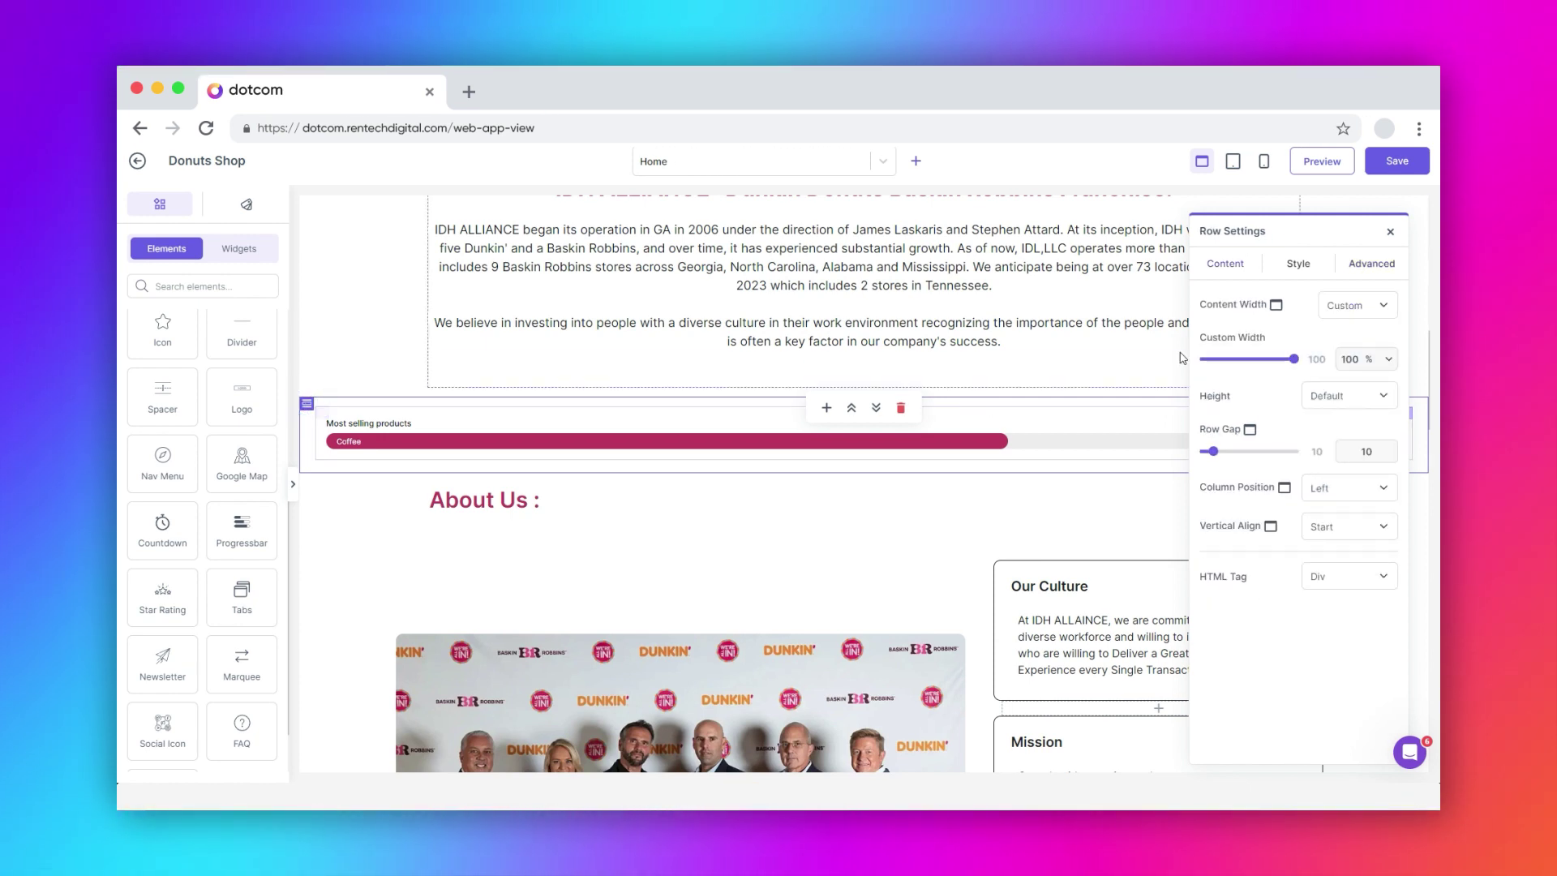
{"action": "left_click", "coordinate": [1298, 270]}
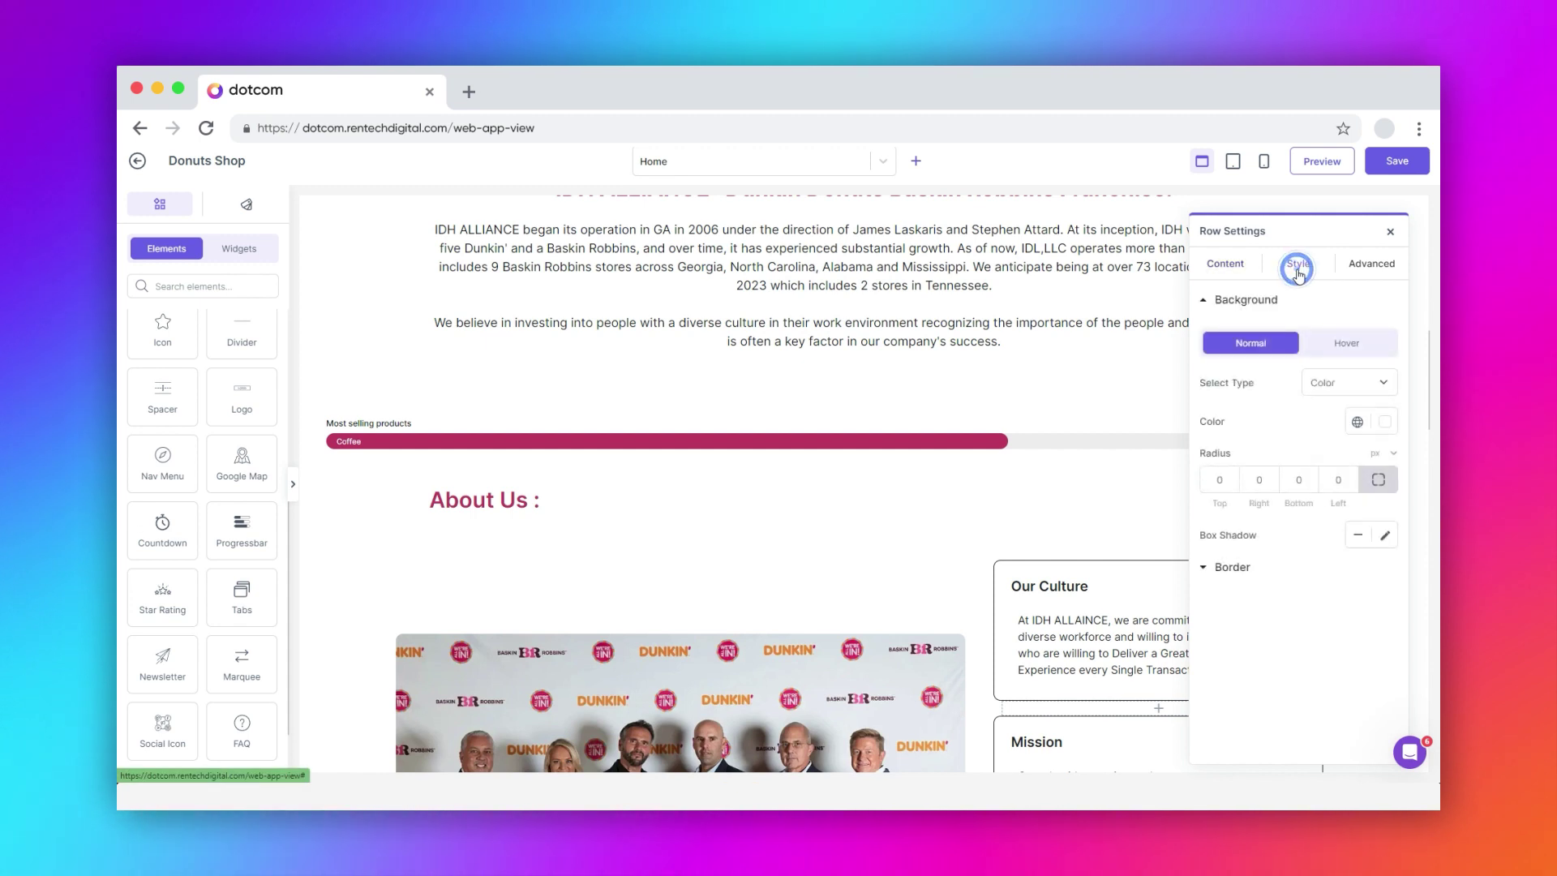
{"action": "left_click", "coordinate": [1375, 273]}
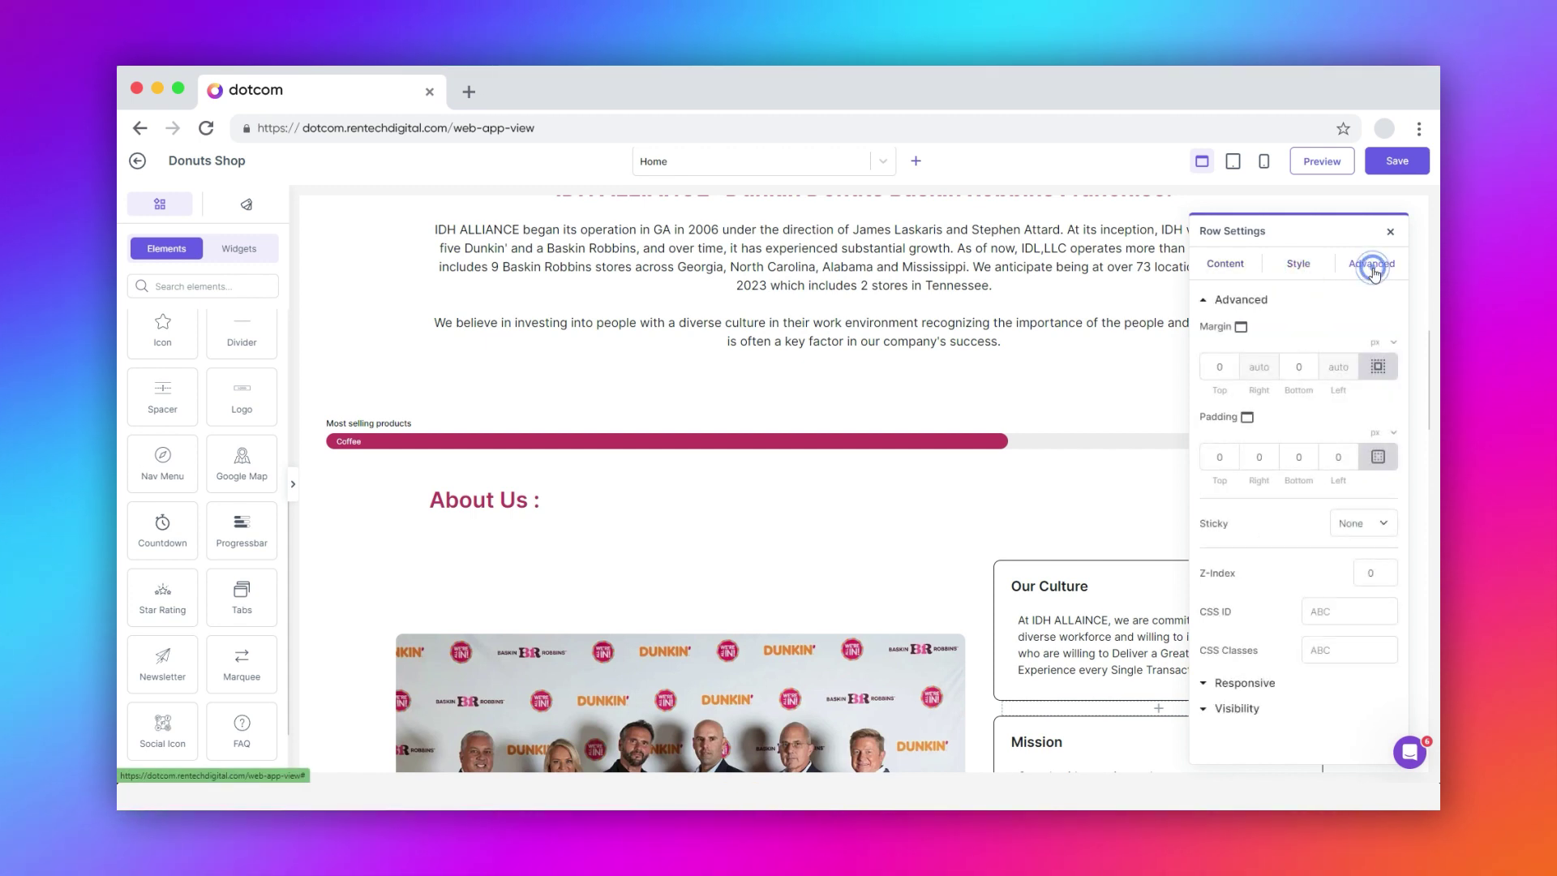
{"action": "left_click", "coordinate": [1227, 268]}
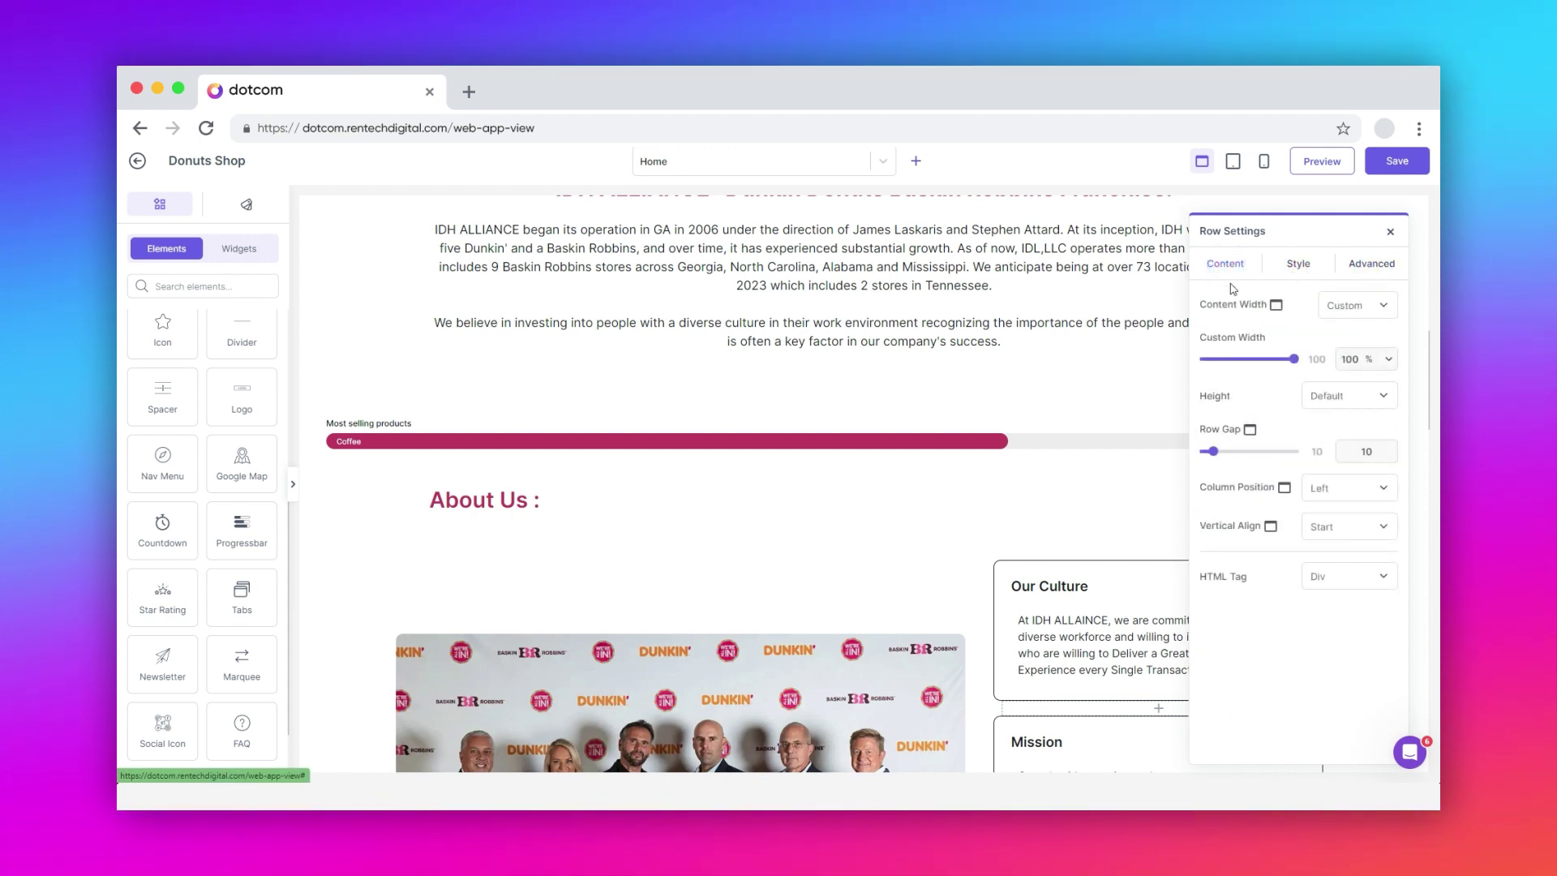
Step: Set the row's content width to Custom at 100% and its row gap to 21
{"action": "left_click", "coordinate": [1350, 306]}
{"action": "left_click", "coordinate": [1343, 335]}
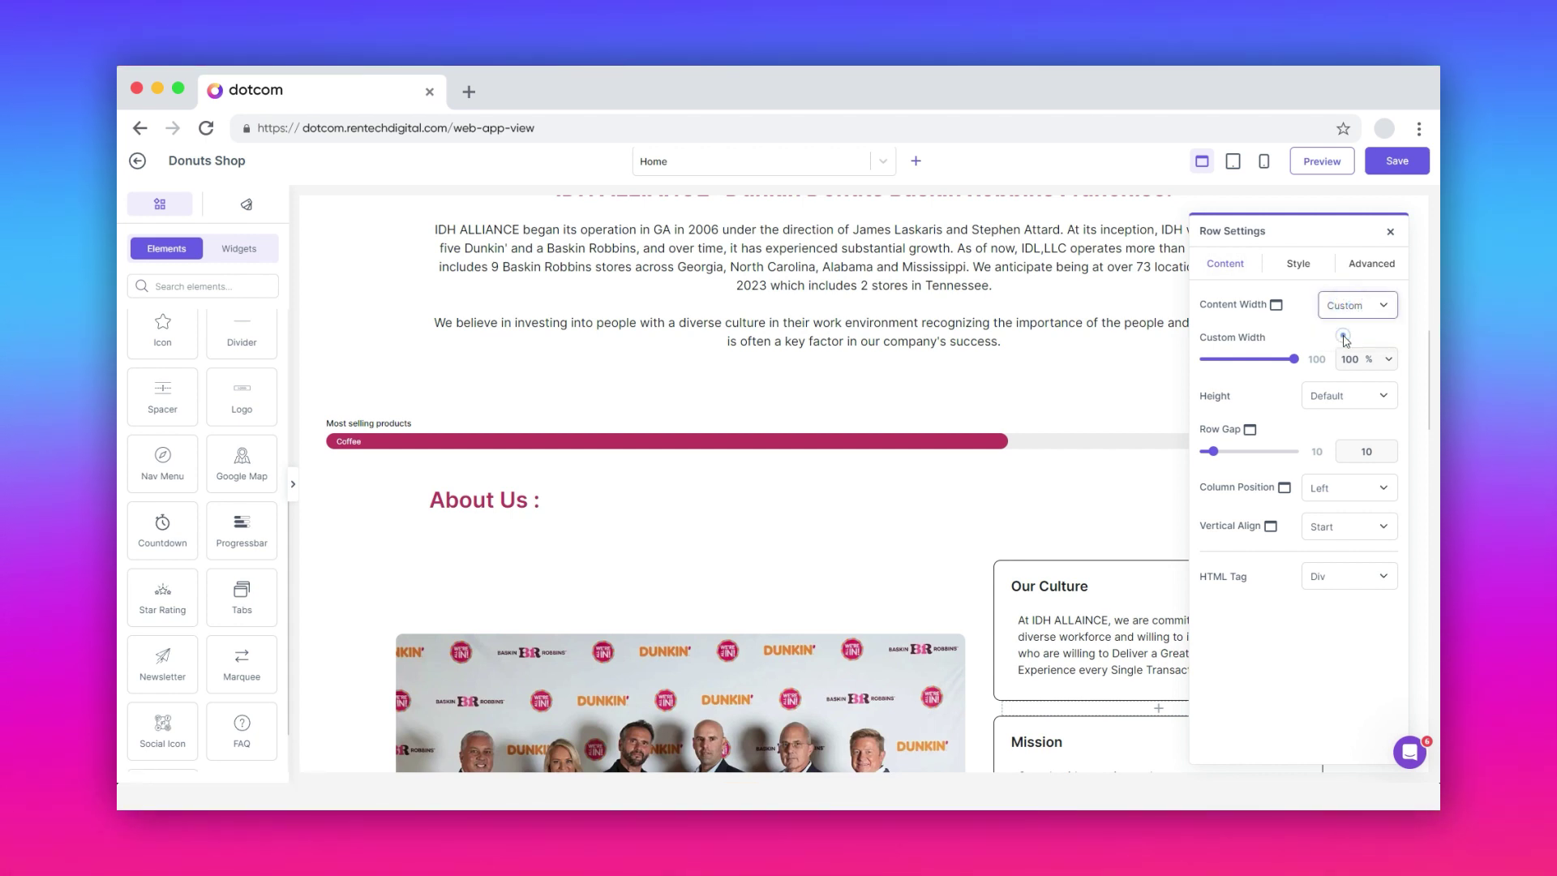
{"action": "left_click", "coordinate": [1293, 358]}
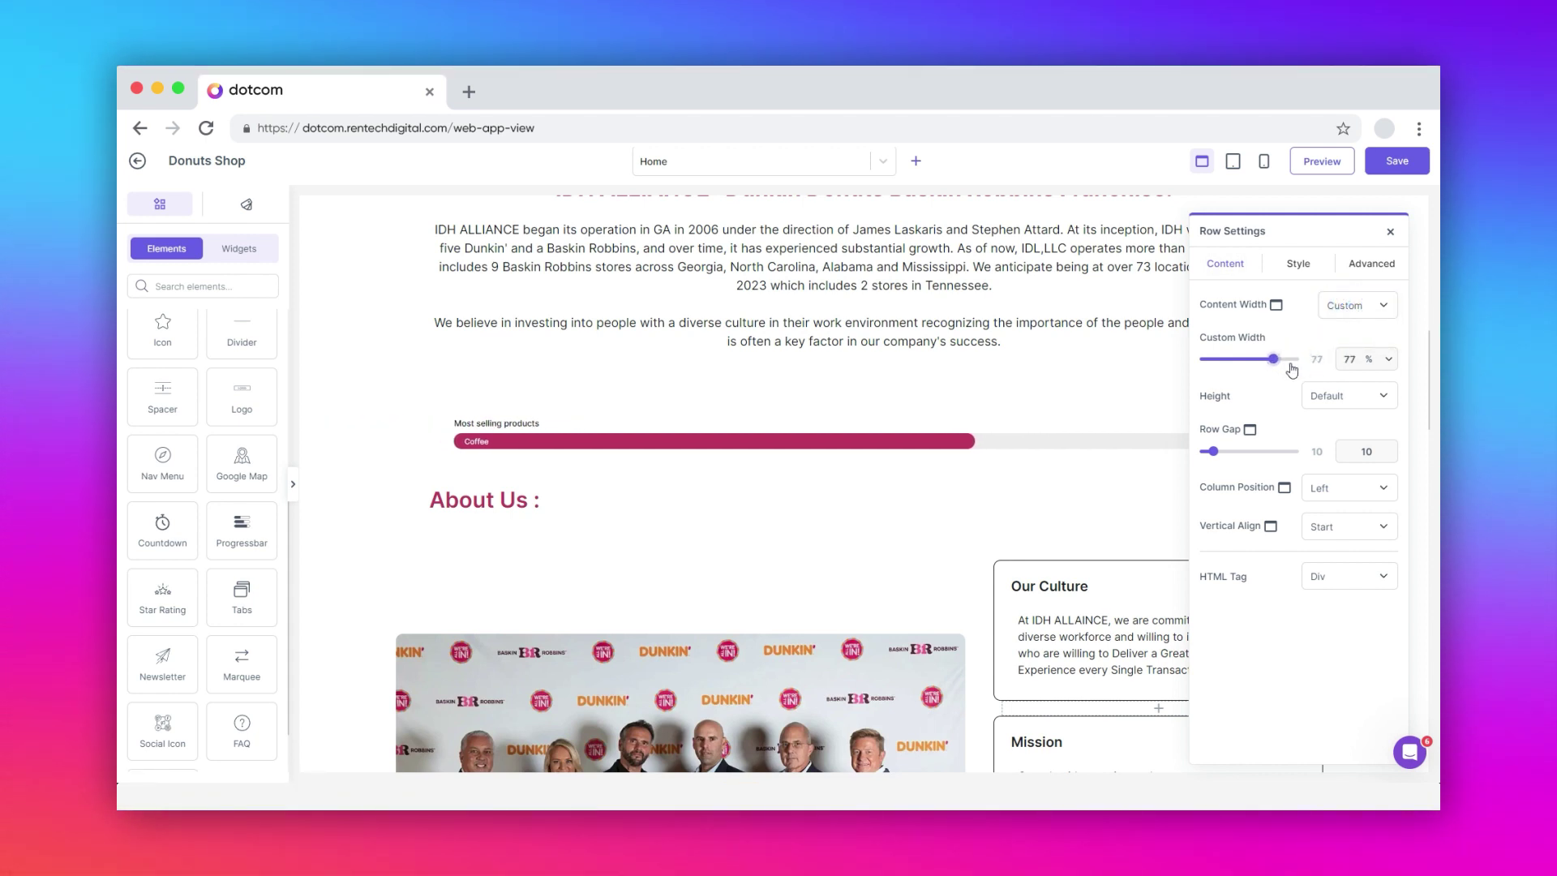
{"action": "left_click_drag", "start_coordinate": [1213, 452], "coordinate": [1223, 453]}
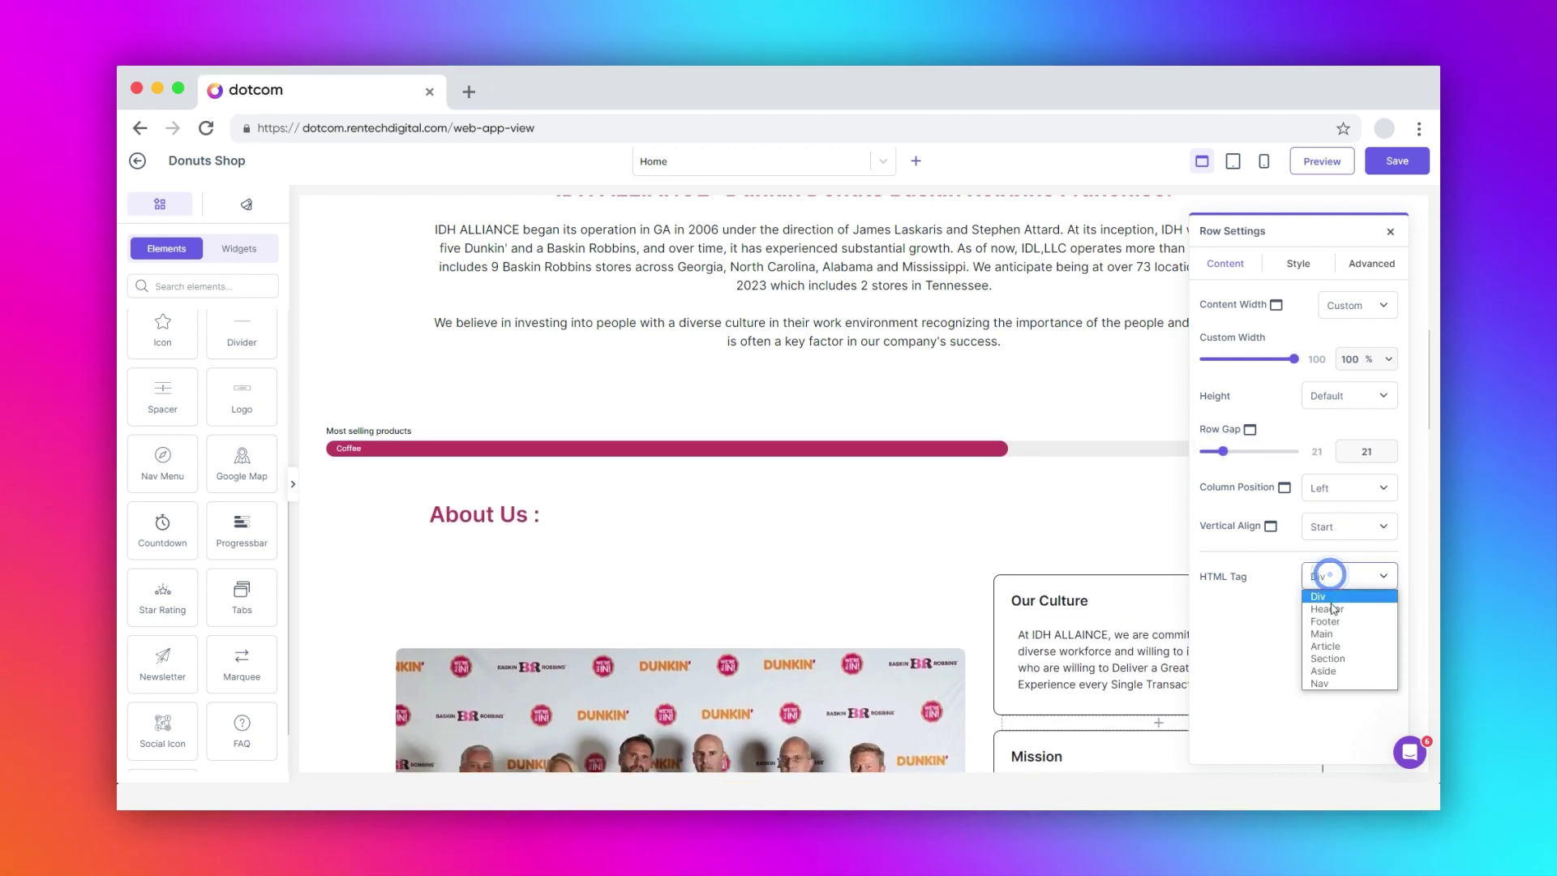
Step: Try the Header HTML tag on the row and set the tag back to Div
{"action": "left_click", "coordinate": [1324, 646]}
{"action": "left_click", "coordinate": [1334, 576]}
{"action": "left_click", "coordinate": [1335, 616]}
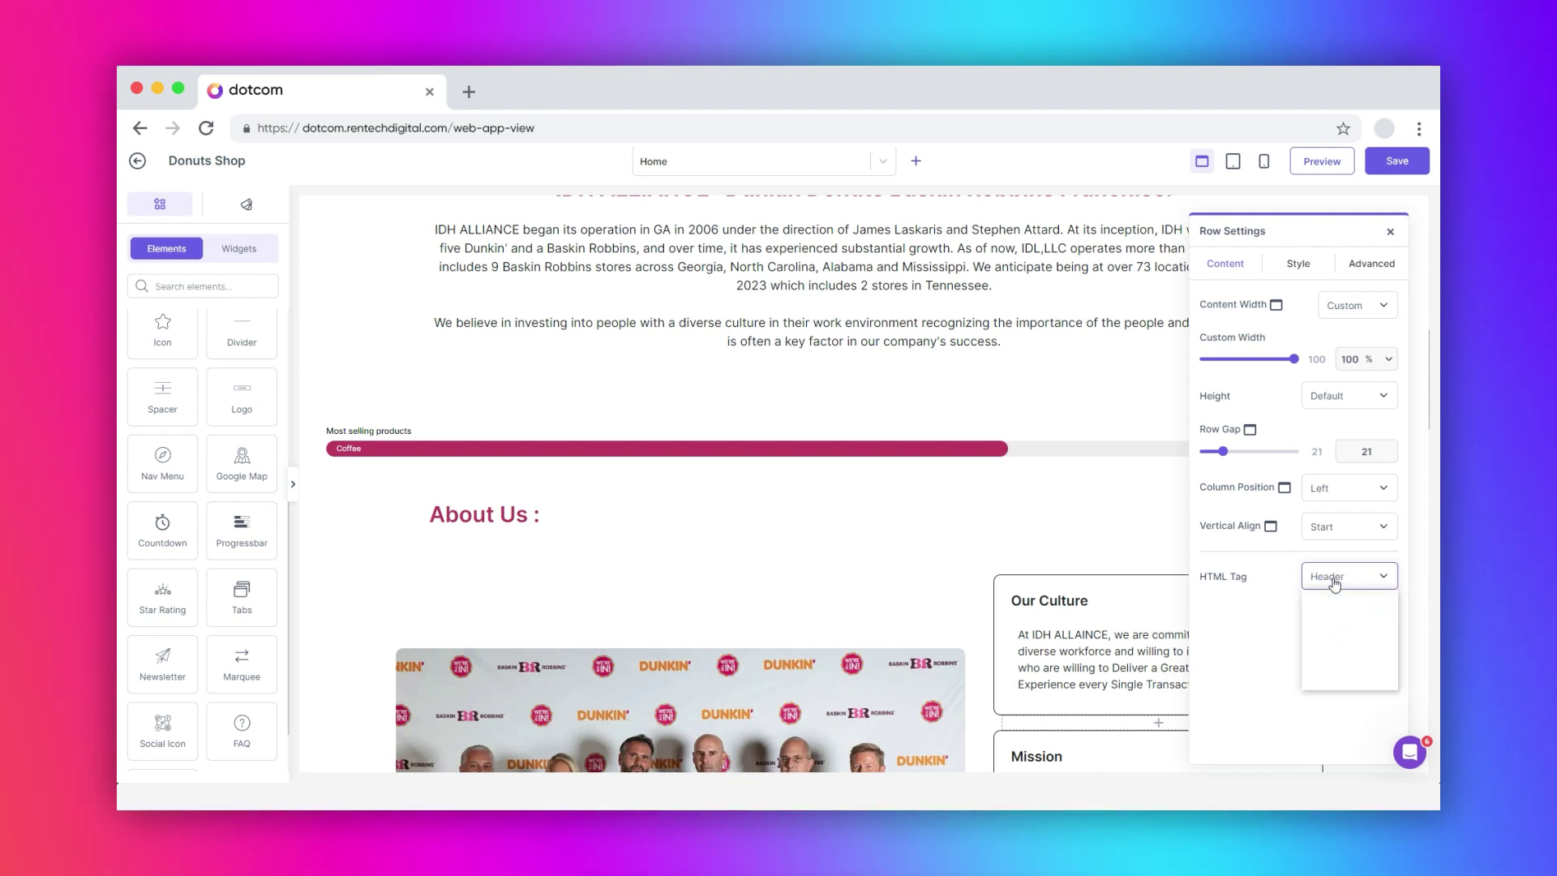
{"action": "left_click", "coordinate": [1331, 577]}
{"action": "left_click", "coordinate": [1322, 596]}
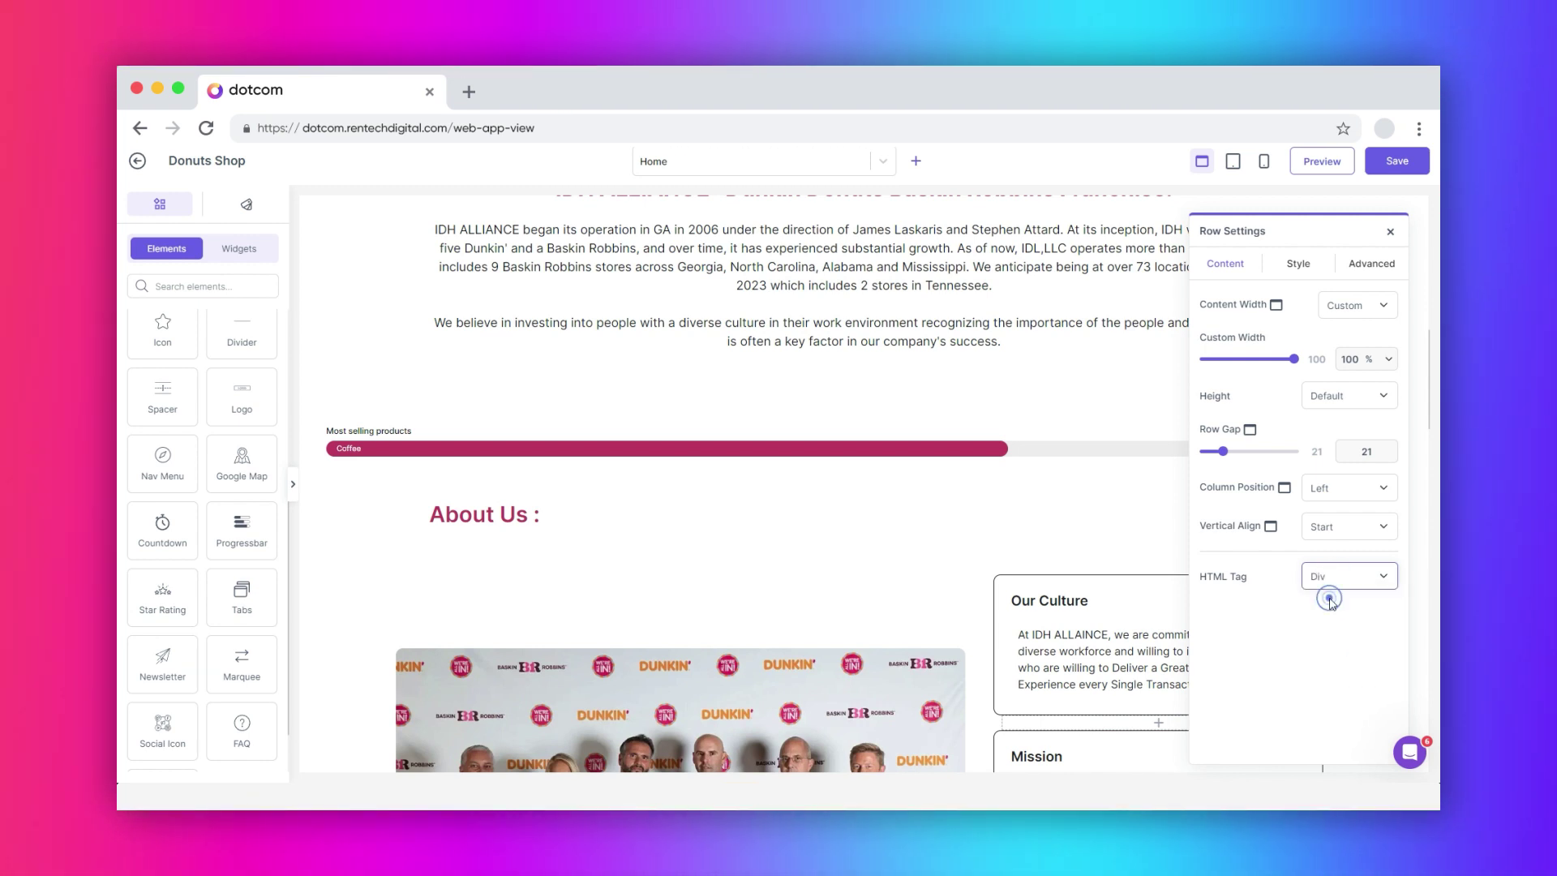
Step: Examine the row's background settings for the normal and hover states, its background types, and its border settings
{"action": "left_click", "coordinate": [1305, 261]}
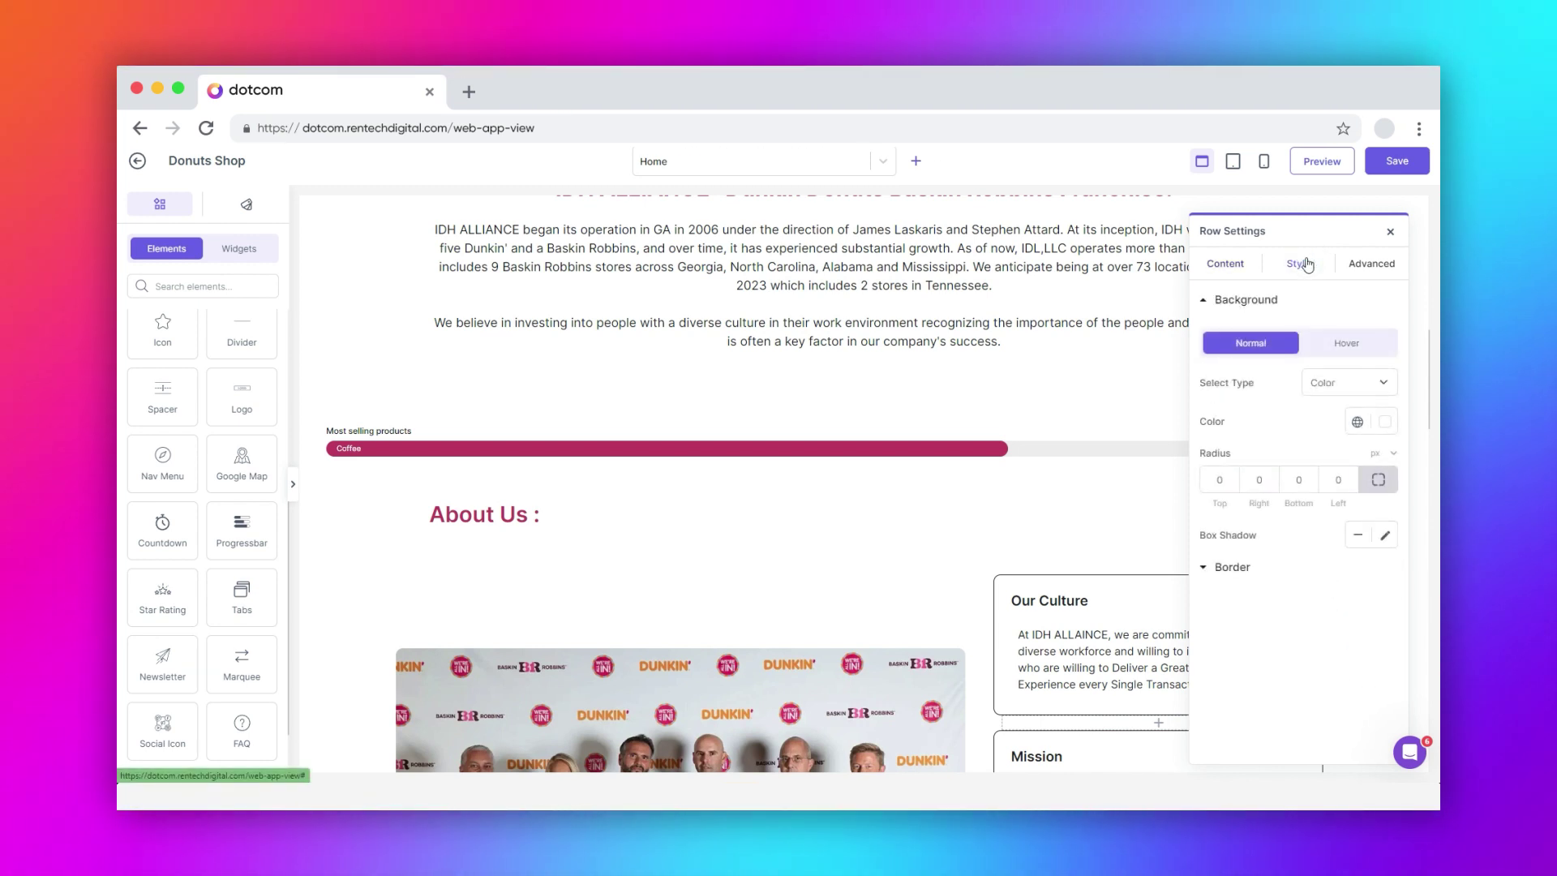
{"action": "left_click", "coordinate": [1347, 343]}
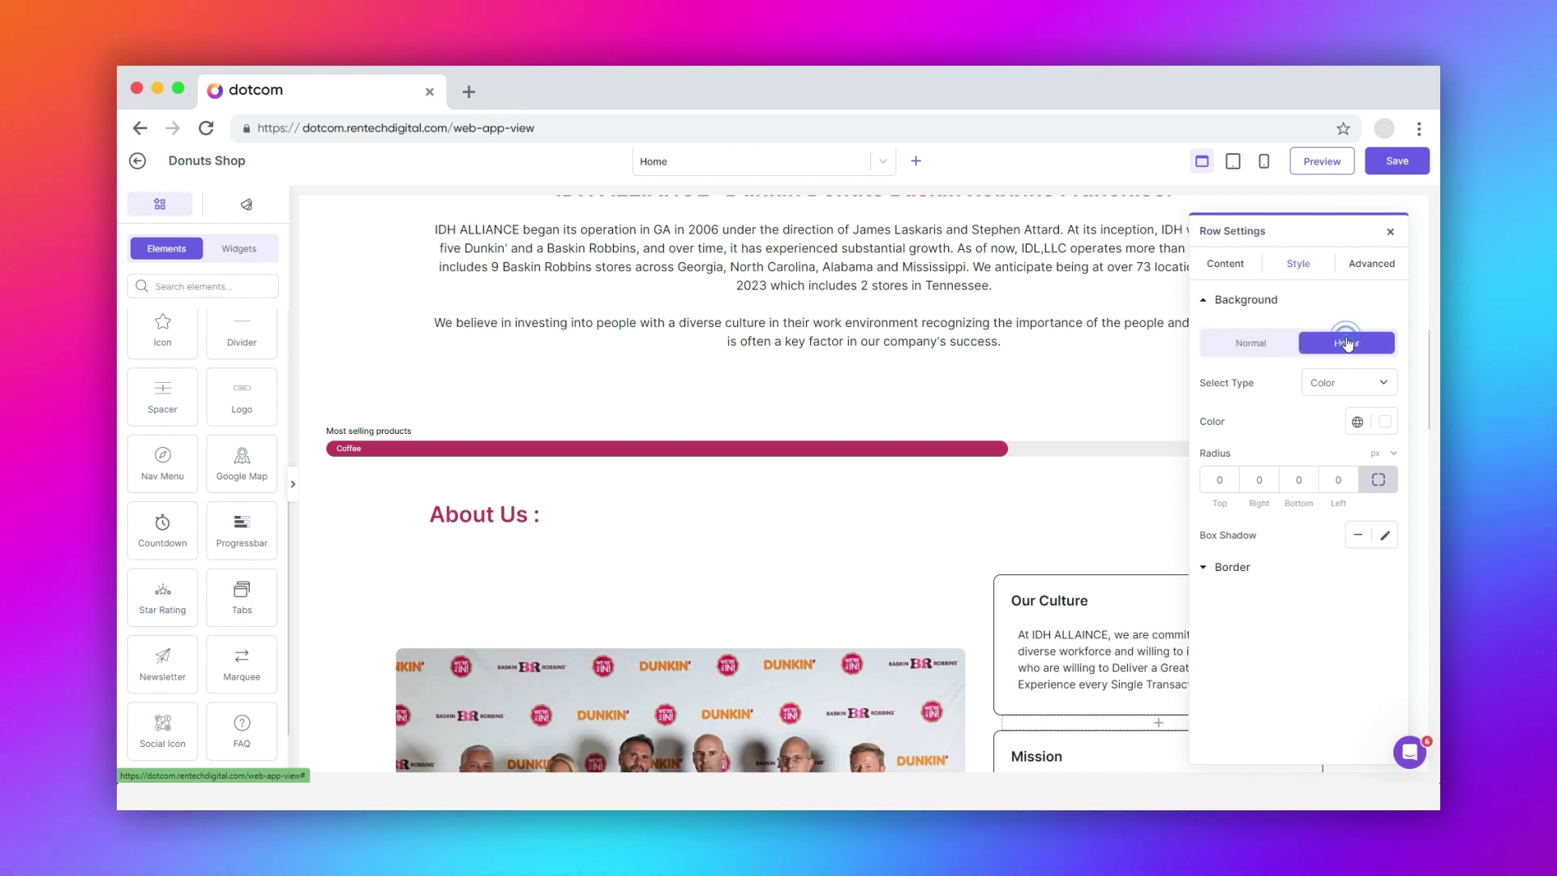
{"action": "left_click", "coordinate": [1270, 354]}
{"action": "left_click", "coordinate": [1336, 383]}
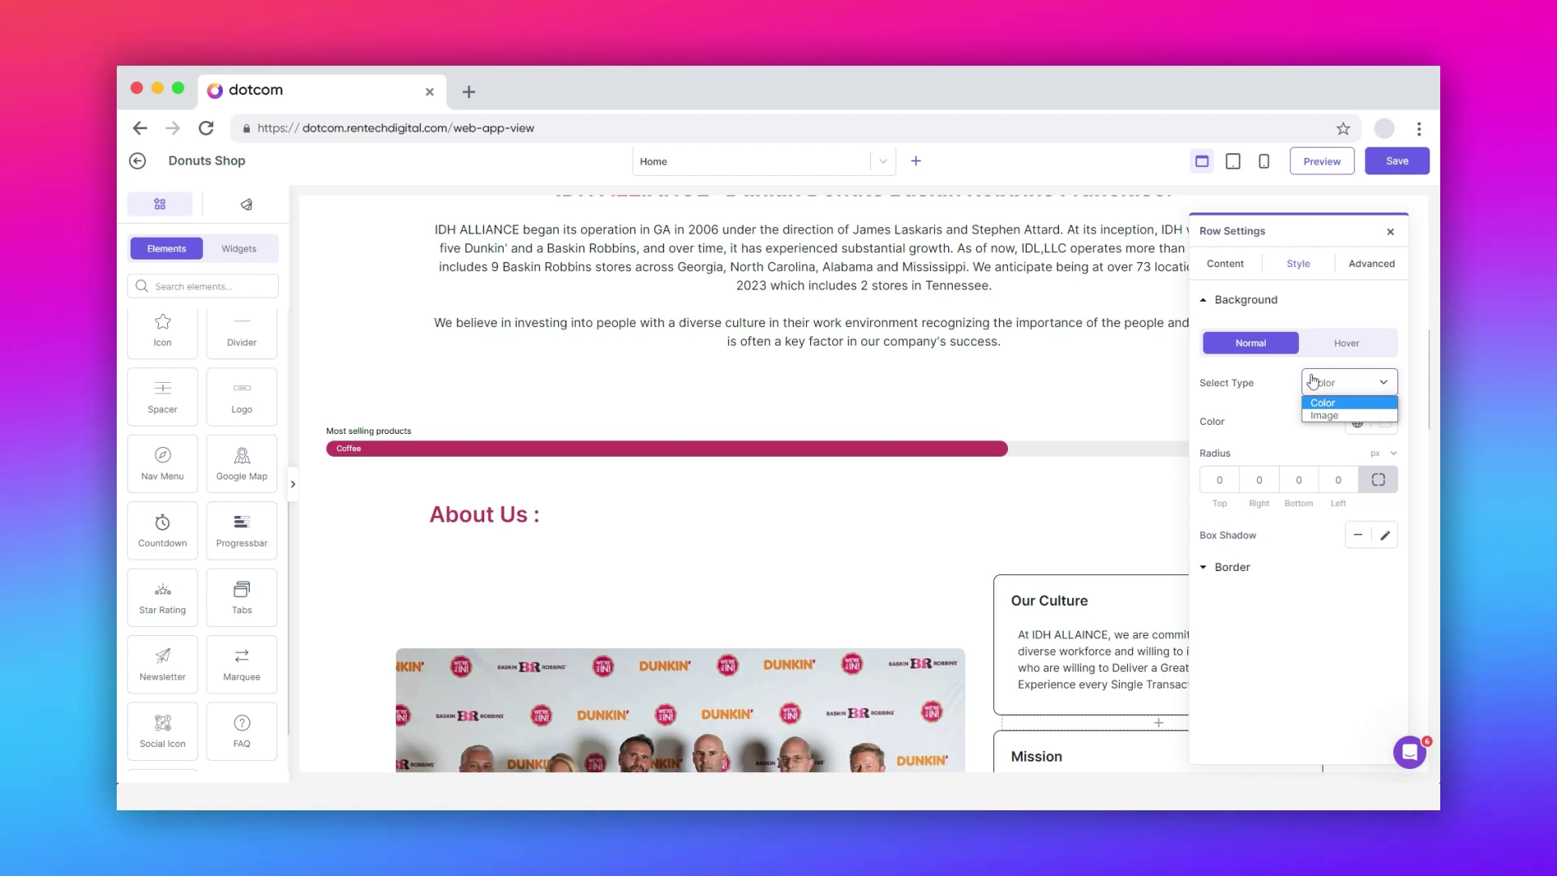
{"action": "left_click", "coordinate": [1278, 370]}
{"action": "left_click", "coordinate": [1206, 567]}
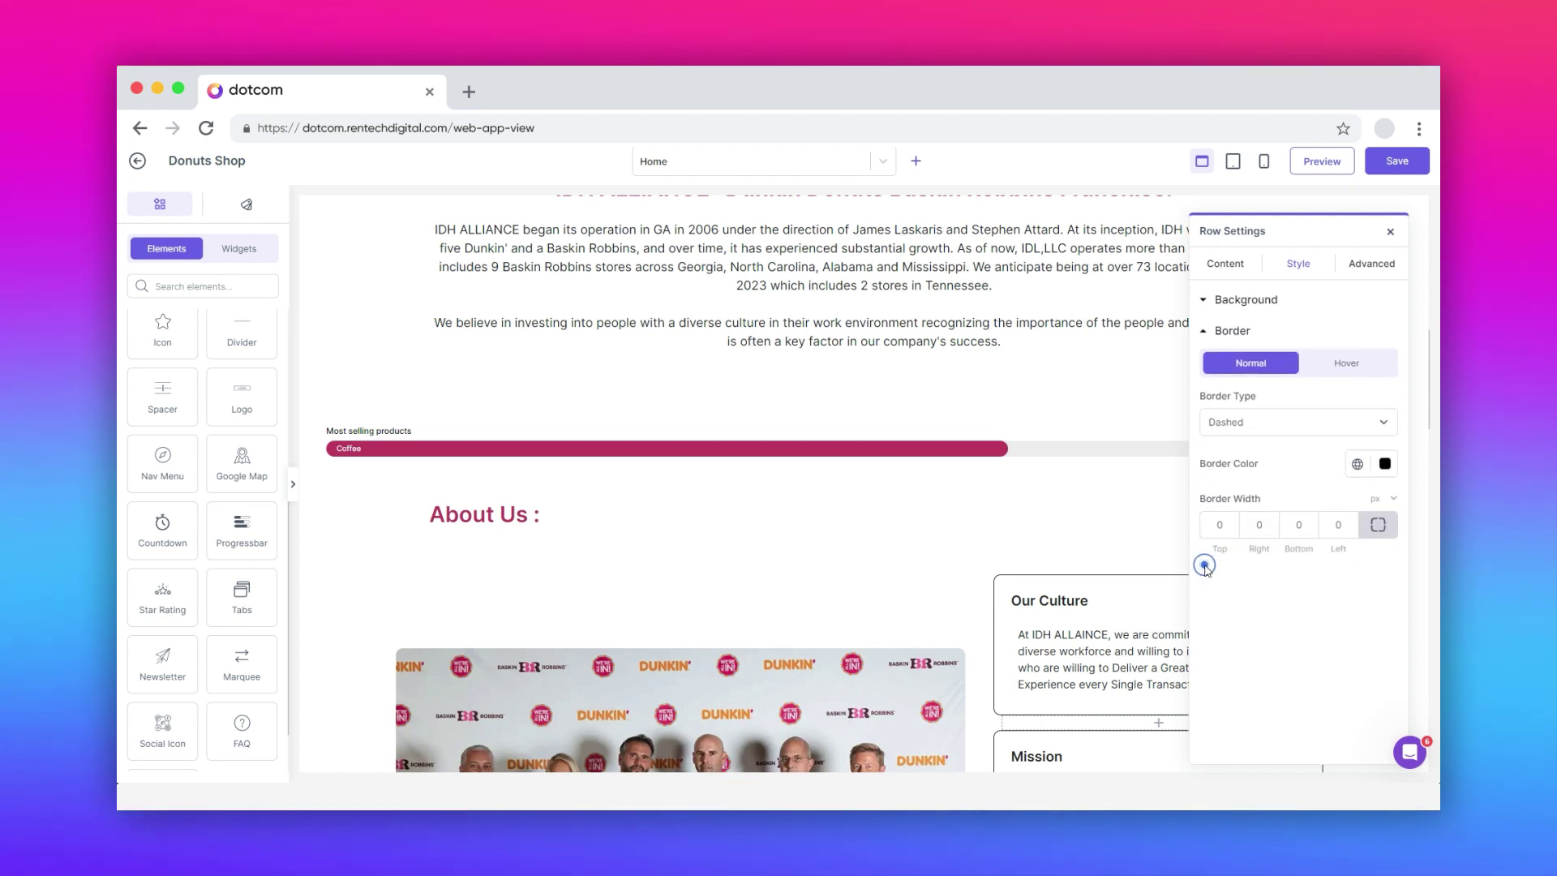
Step: Turn on Reverse Columns for mobile and tablet in the row's responsive settings and check its visibility options
{"action": "left_click", "coordinate": [1371, 265]}
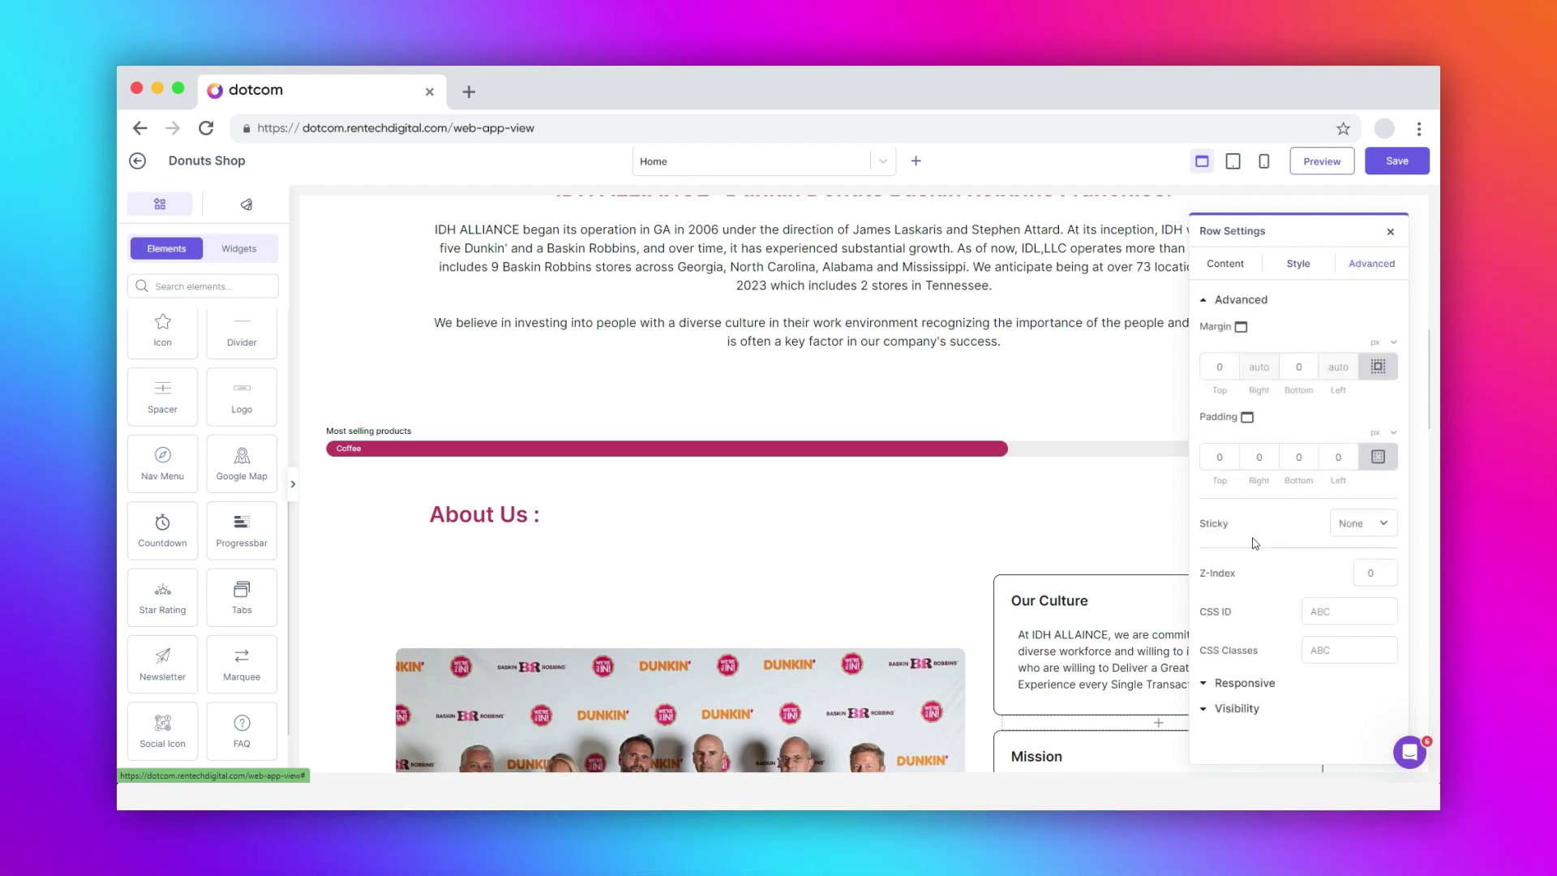
{"action": "left_click", "coordinate": [1203, 683]}
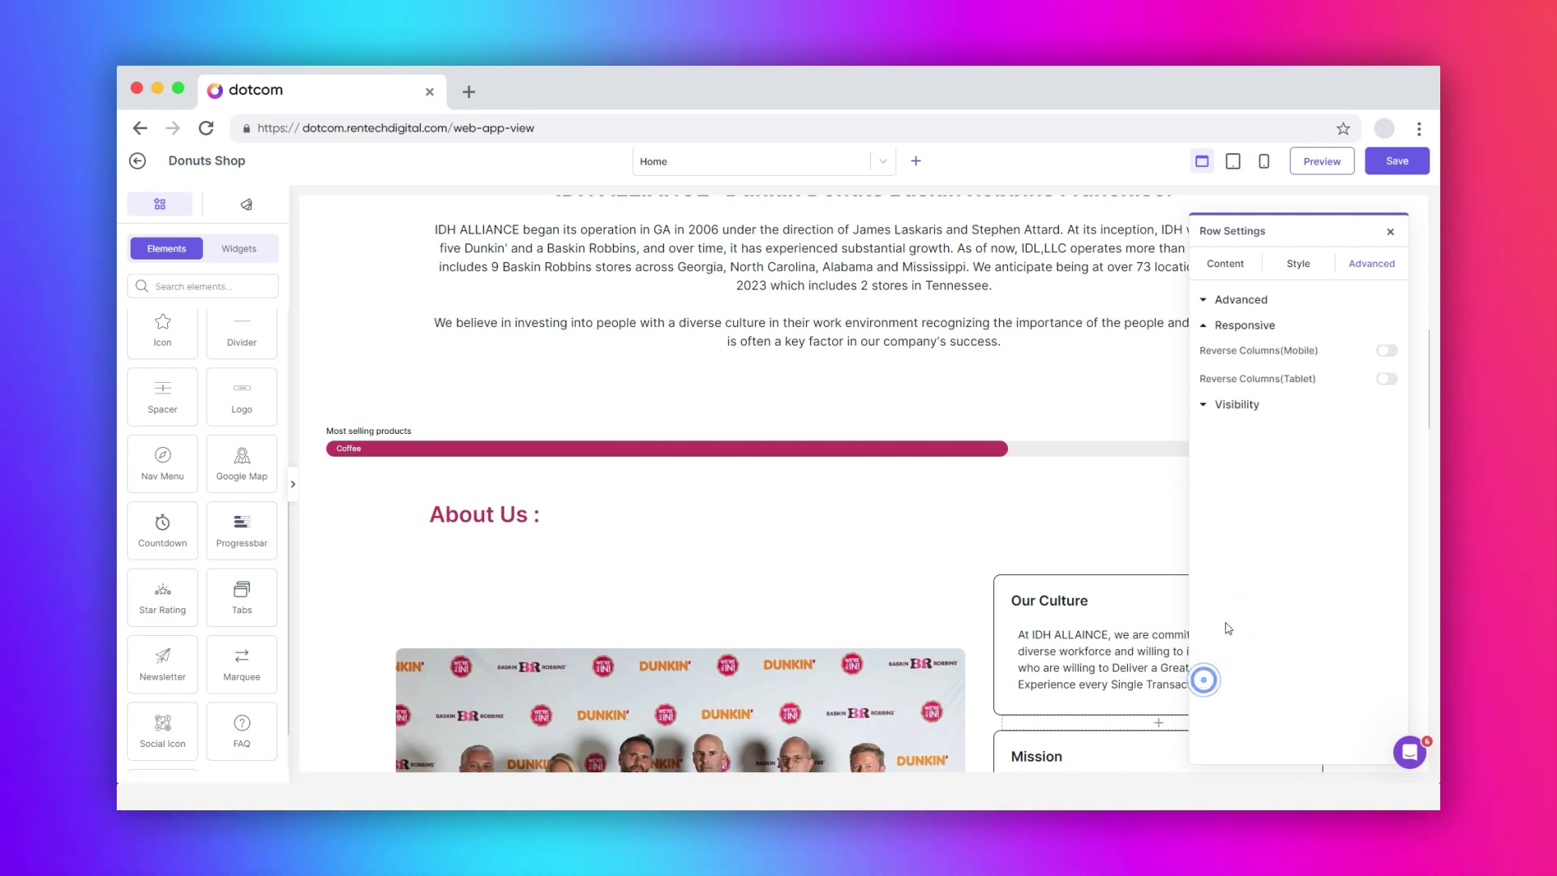
{"action": "left_click", "coordinate": [1387, 351]}
{"action": "left_click", "coordinate": [1387, 380]}
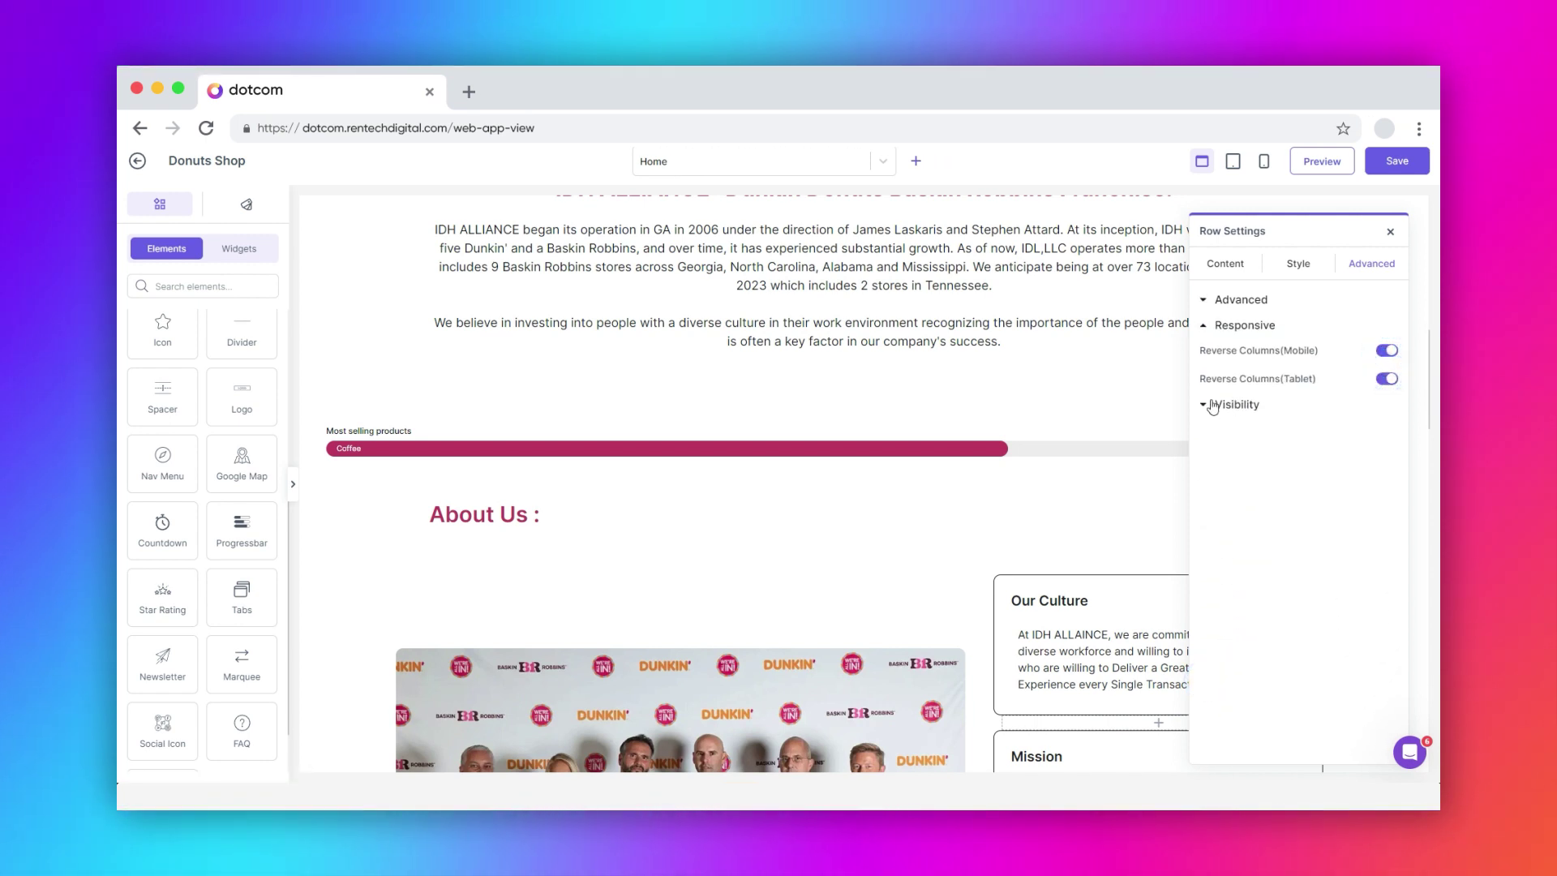
{"action": "left_click", "coordinate": [1204, 404]}
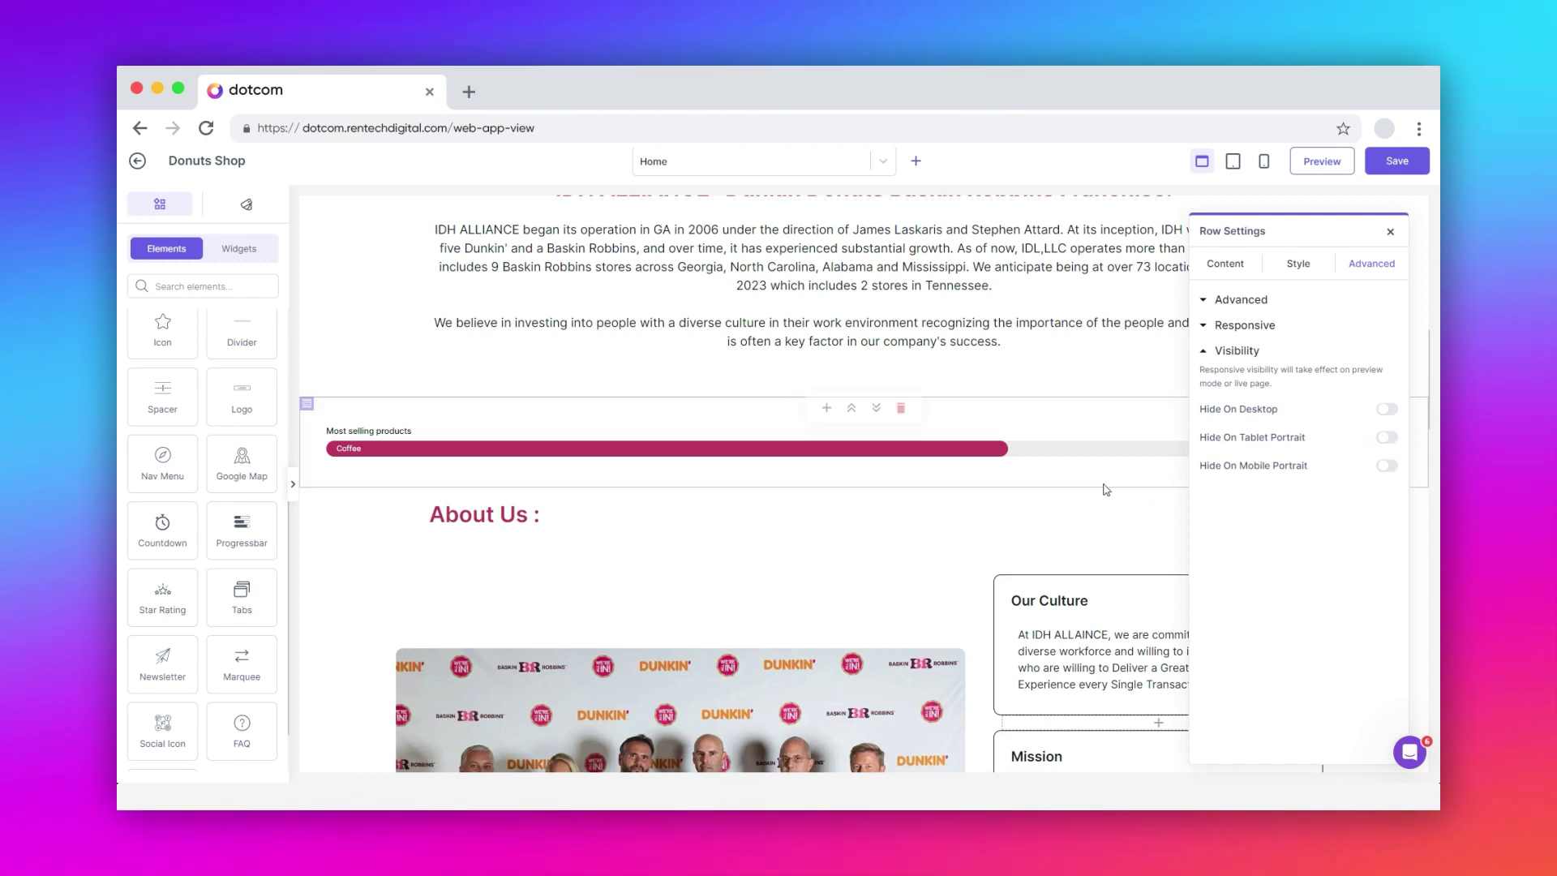
Step: Close the row settings, save the Home page, and preview it down to the Most selling products section
{"action": "left_click", "coordinate": [1390, 232]}
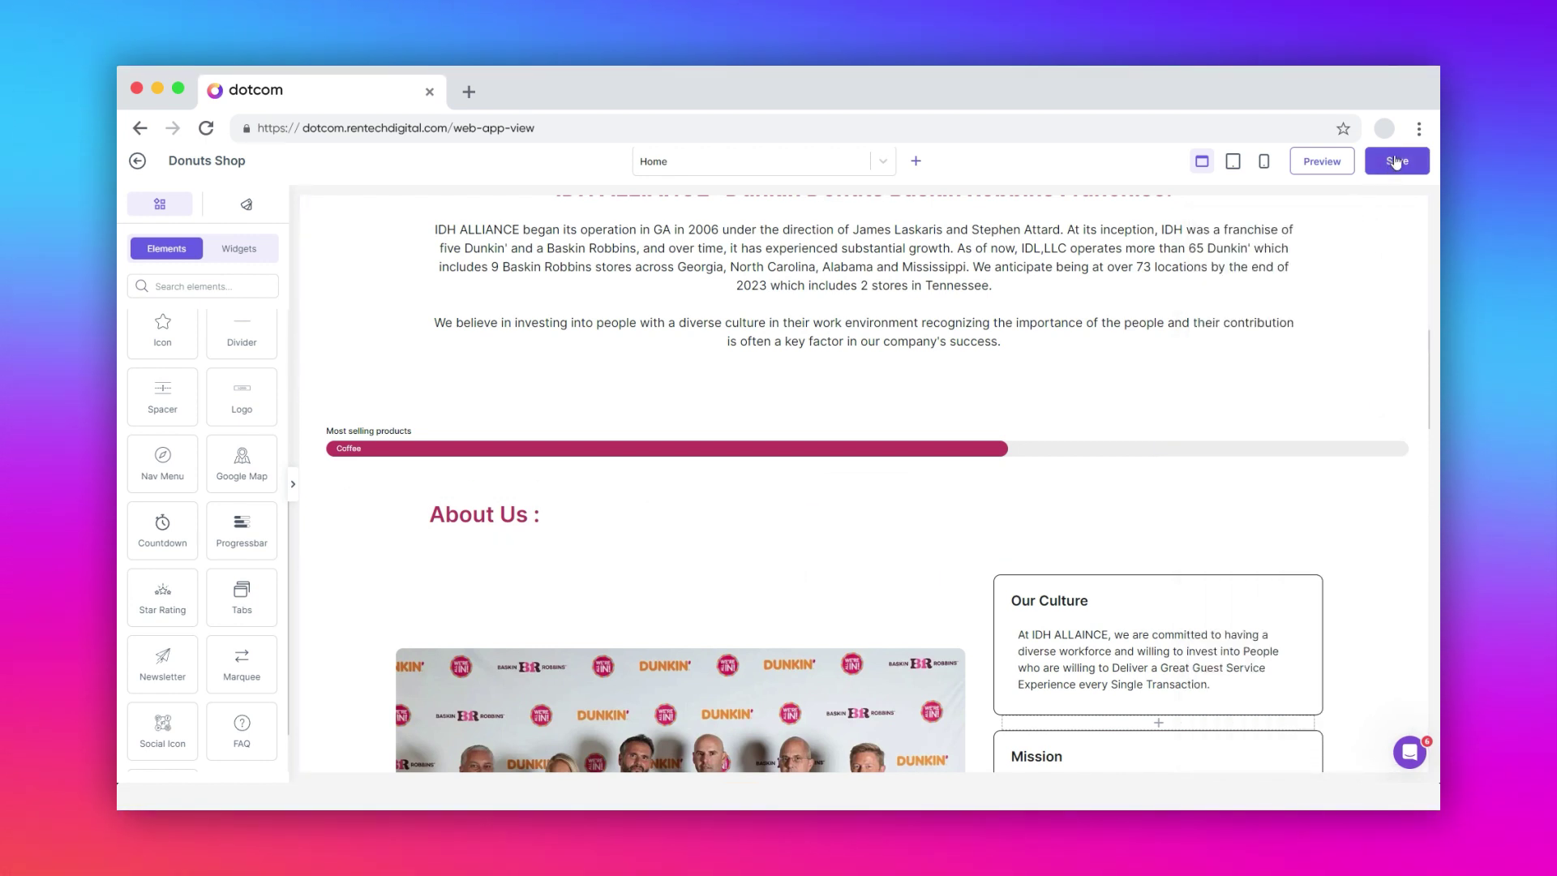
{"action": "left_click", "coordinate": [1396, 161]}
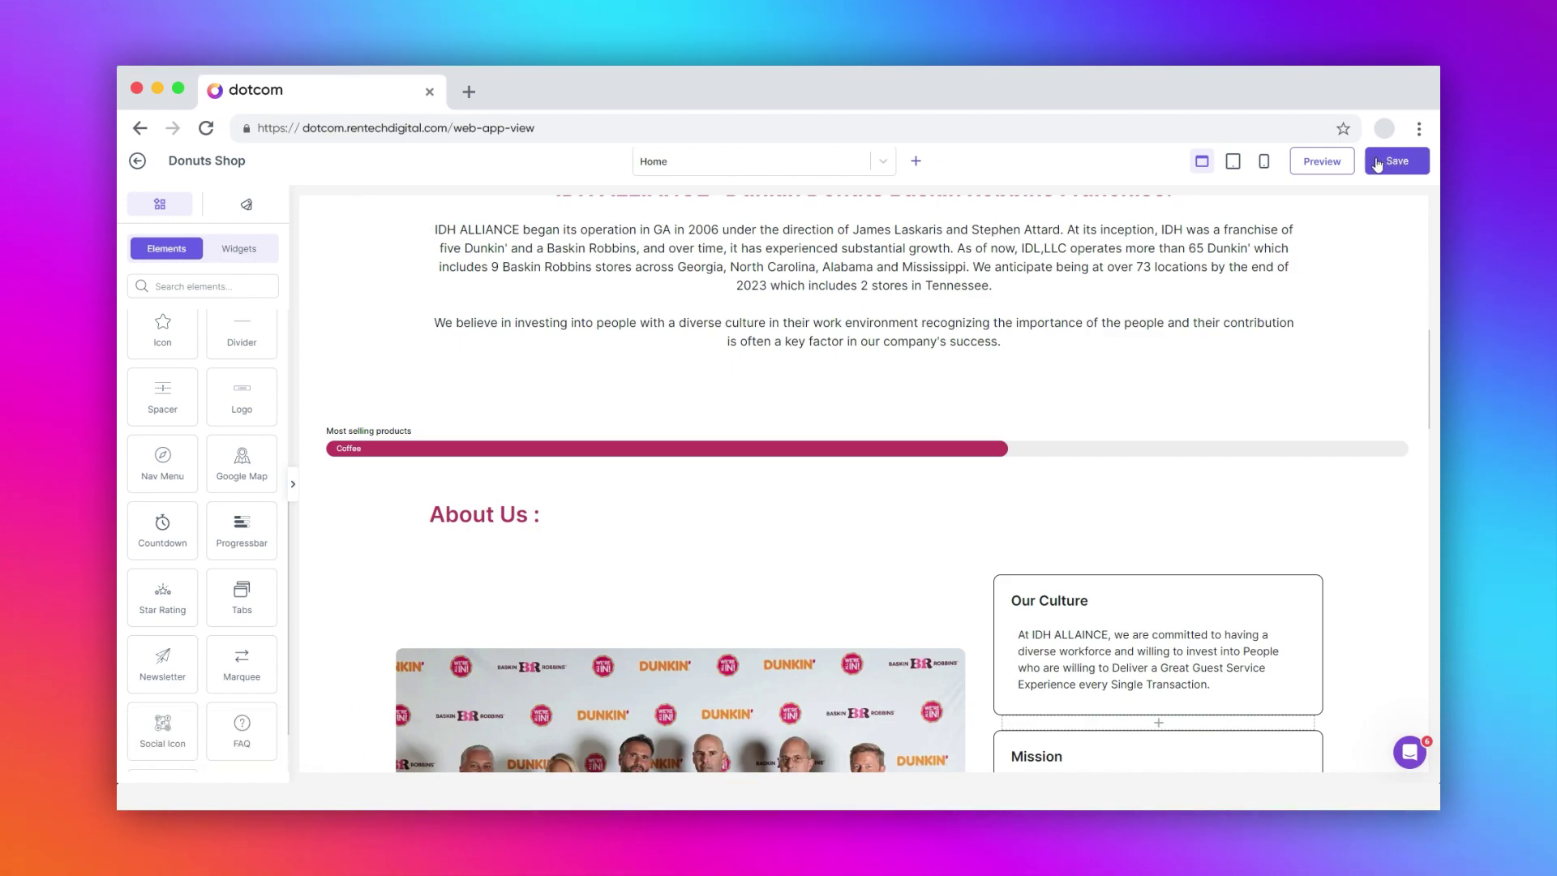
{"action": "left_click", "coordinate": [1322, 162]}
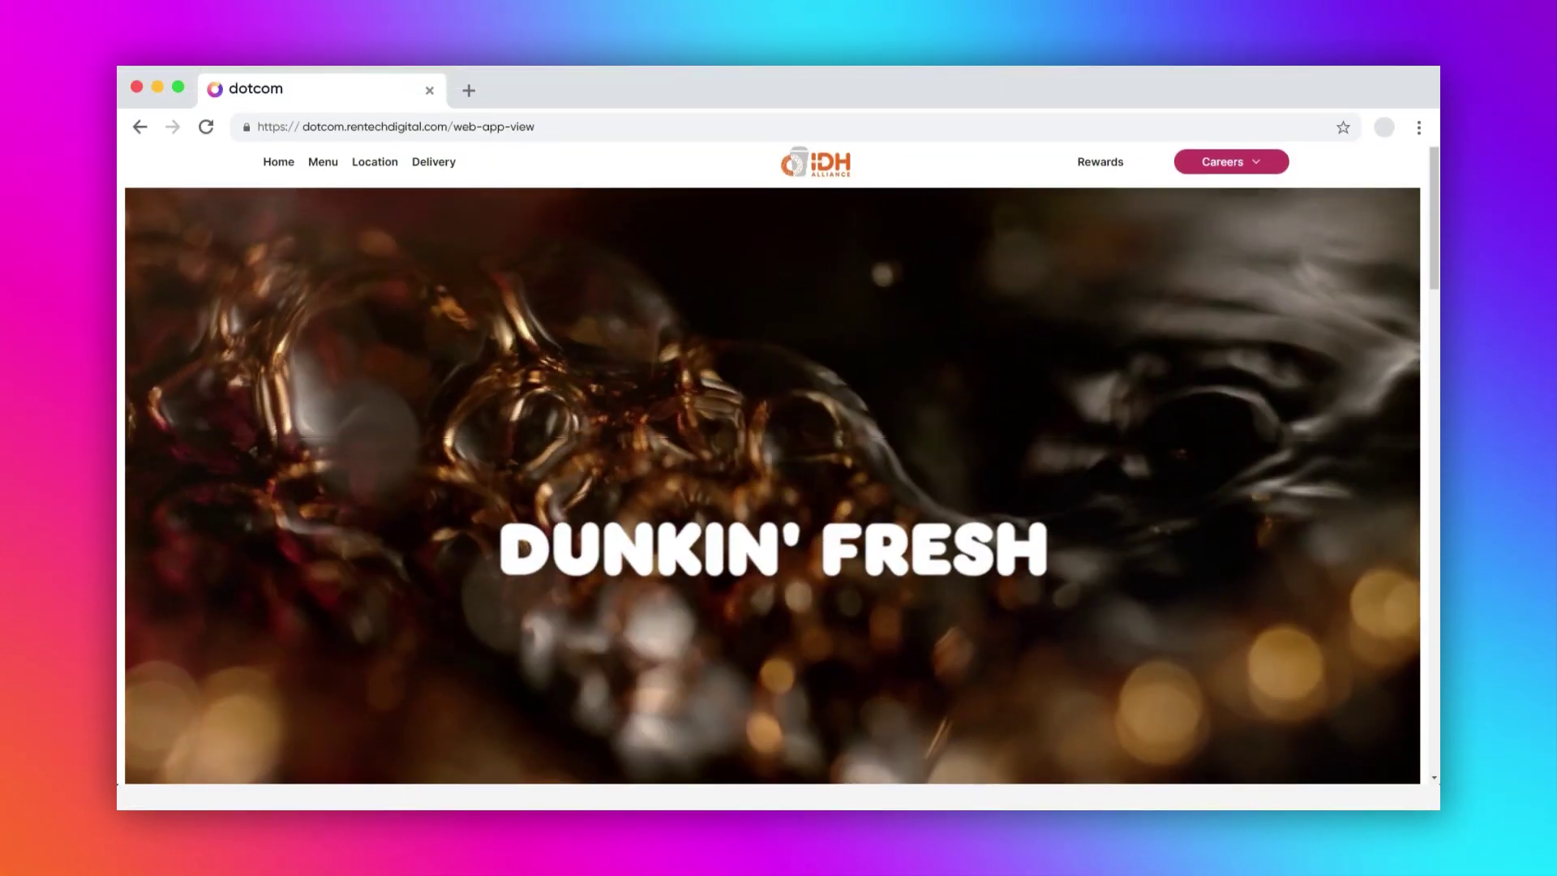
{"action": "scroll", "coordinate": [779, 406], "scroll_direction": "down", "scroll_amount": 5}
{"action": "scroll", "coordinate": [256, 355], "scroll_direction": "down", "scroll_amount": 4}
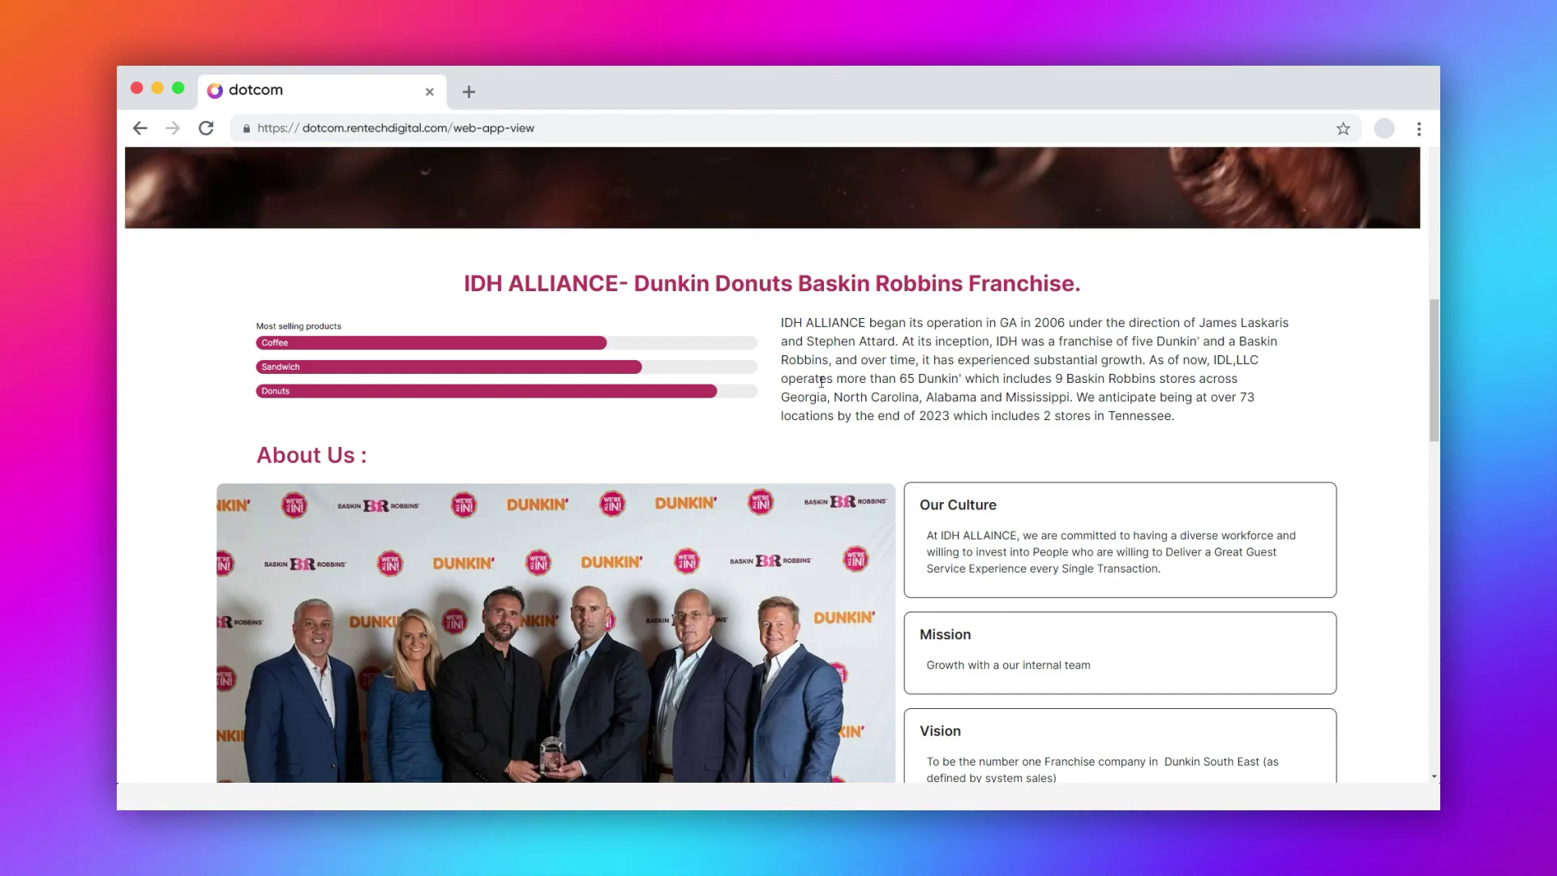
{"action": "scroll", "coordinate": [821, 381], "scroll_direction": "up", "scroll_amount": 3}
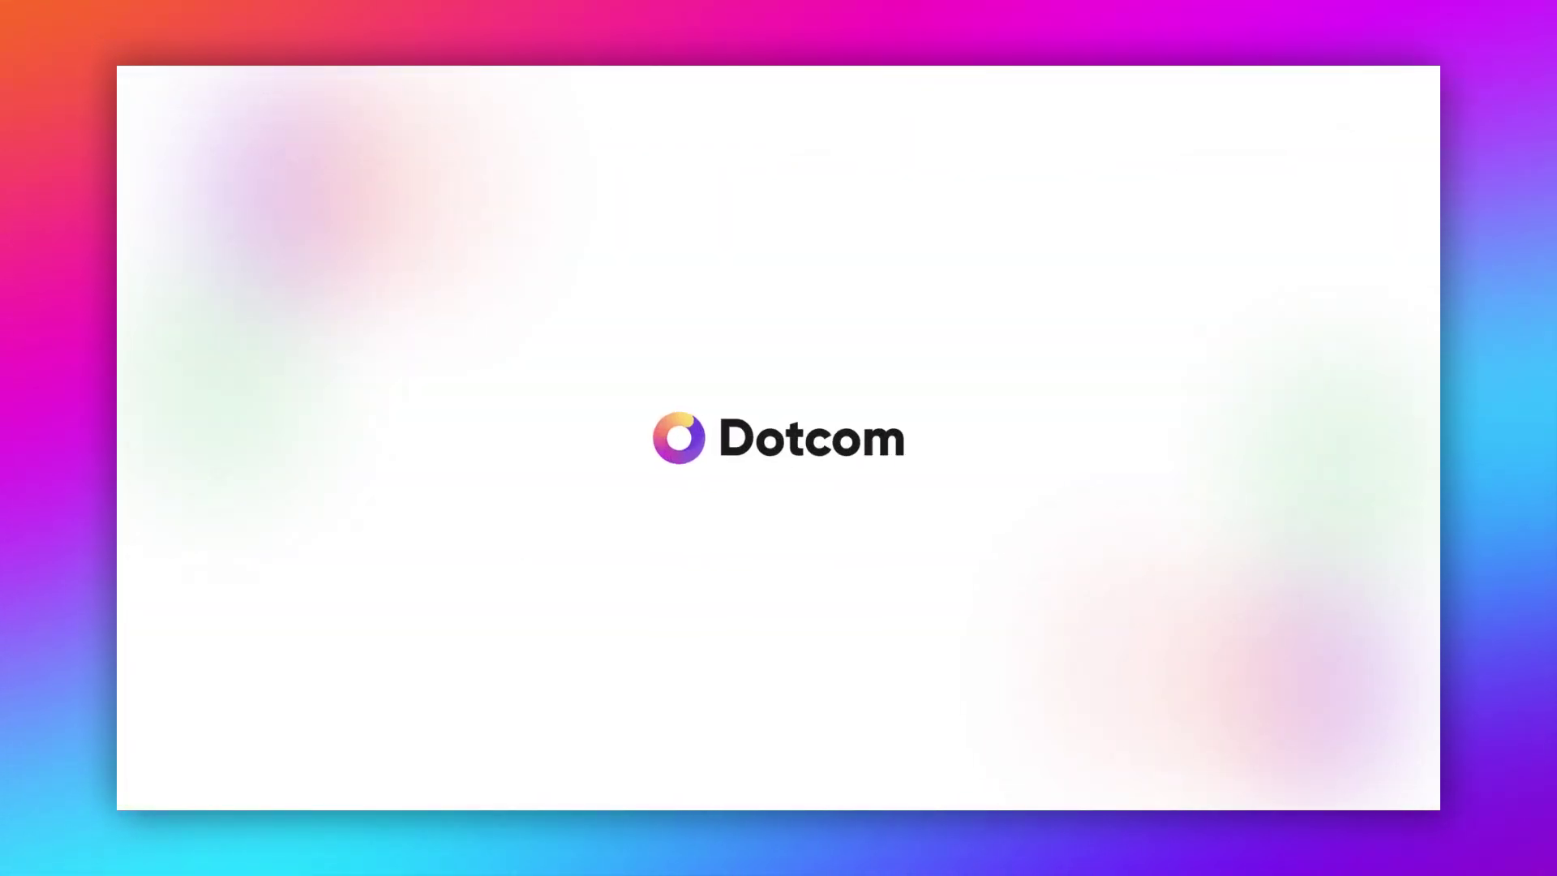